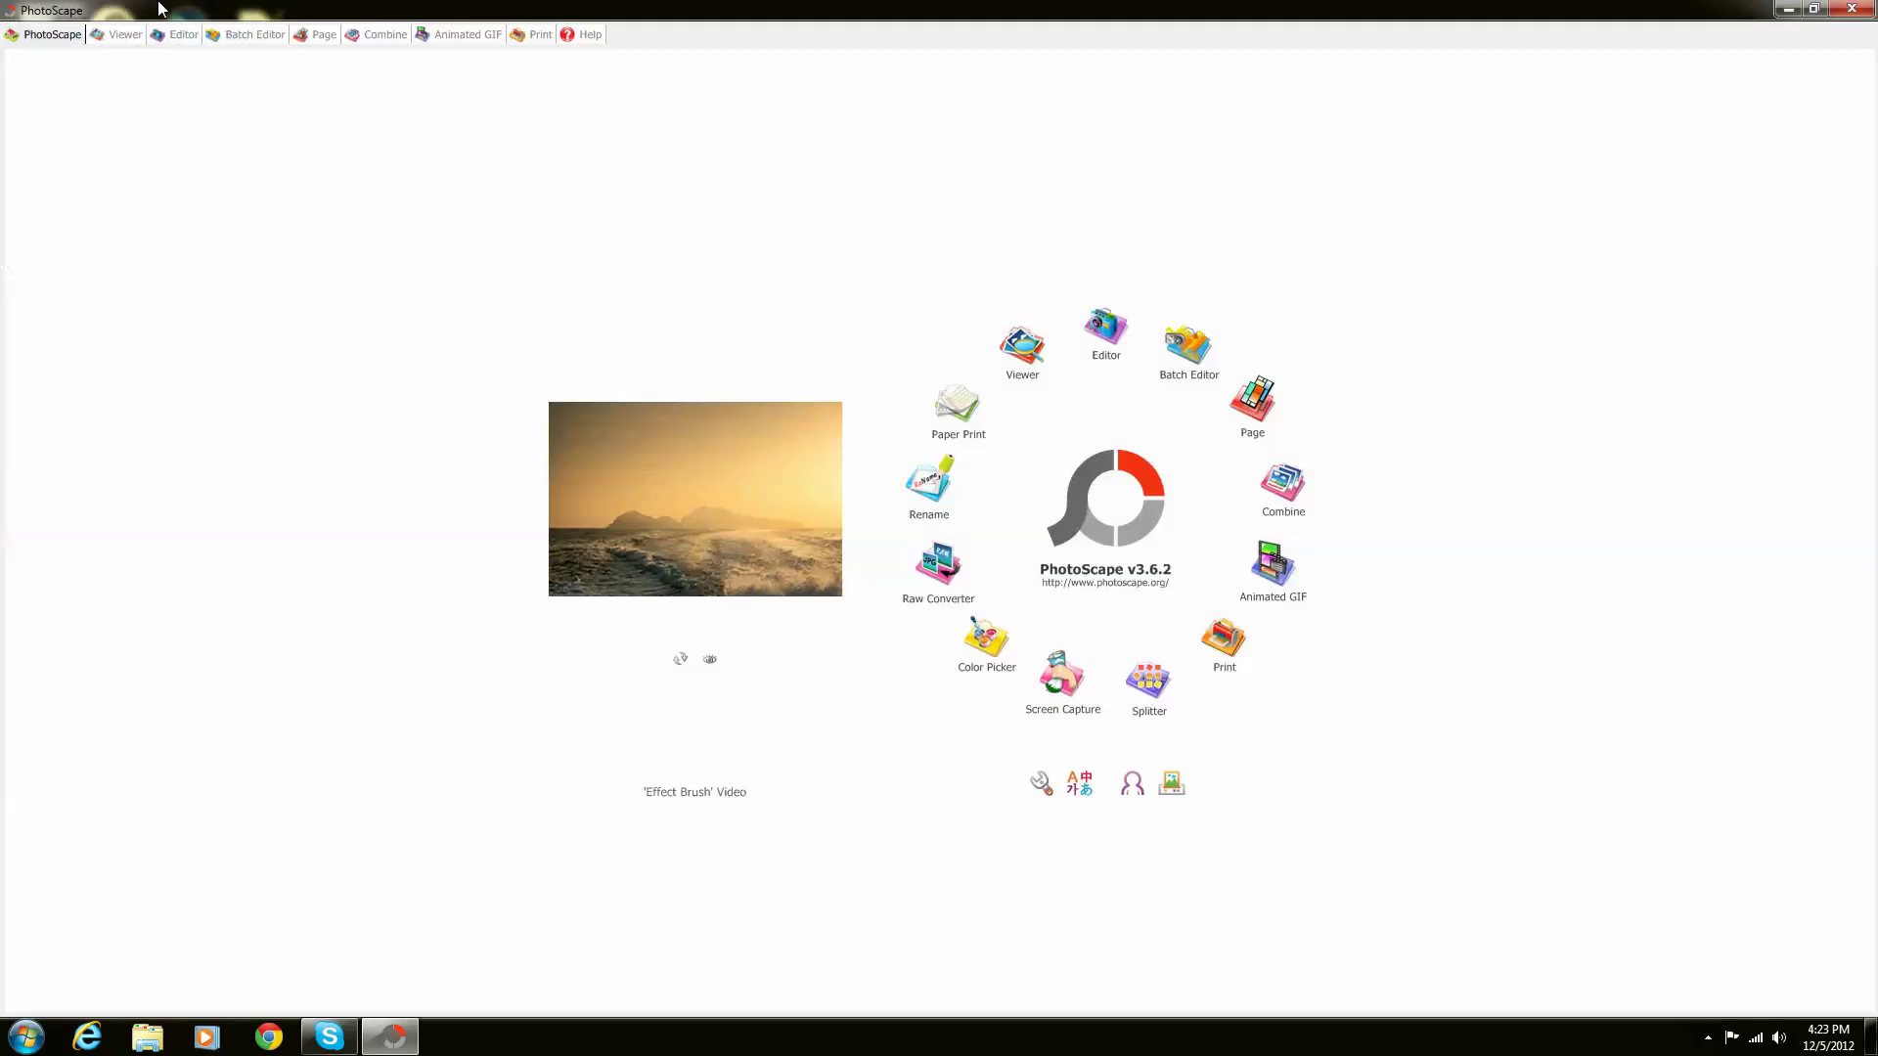
Load the _MG_7 portrait into the Editor's Tools tab and select Red Eye Correction
click(181, 34)
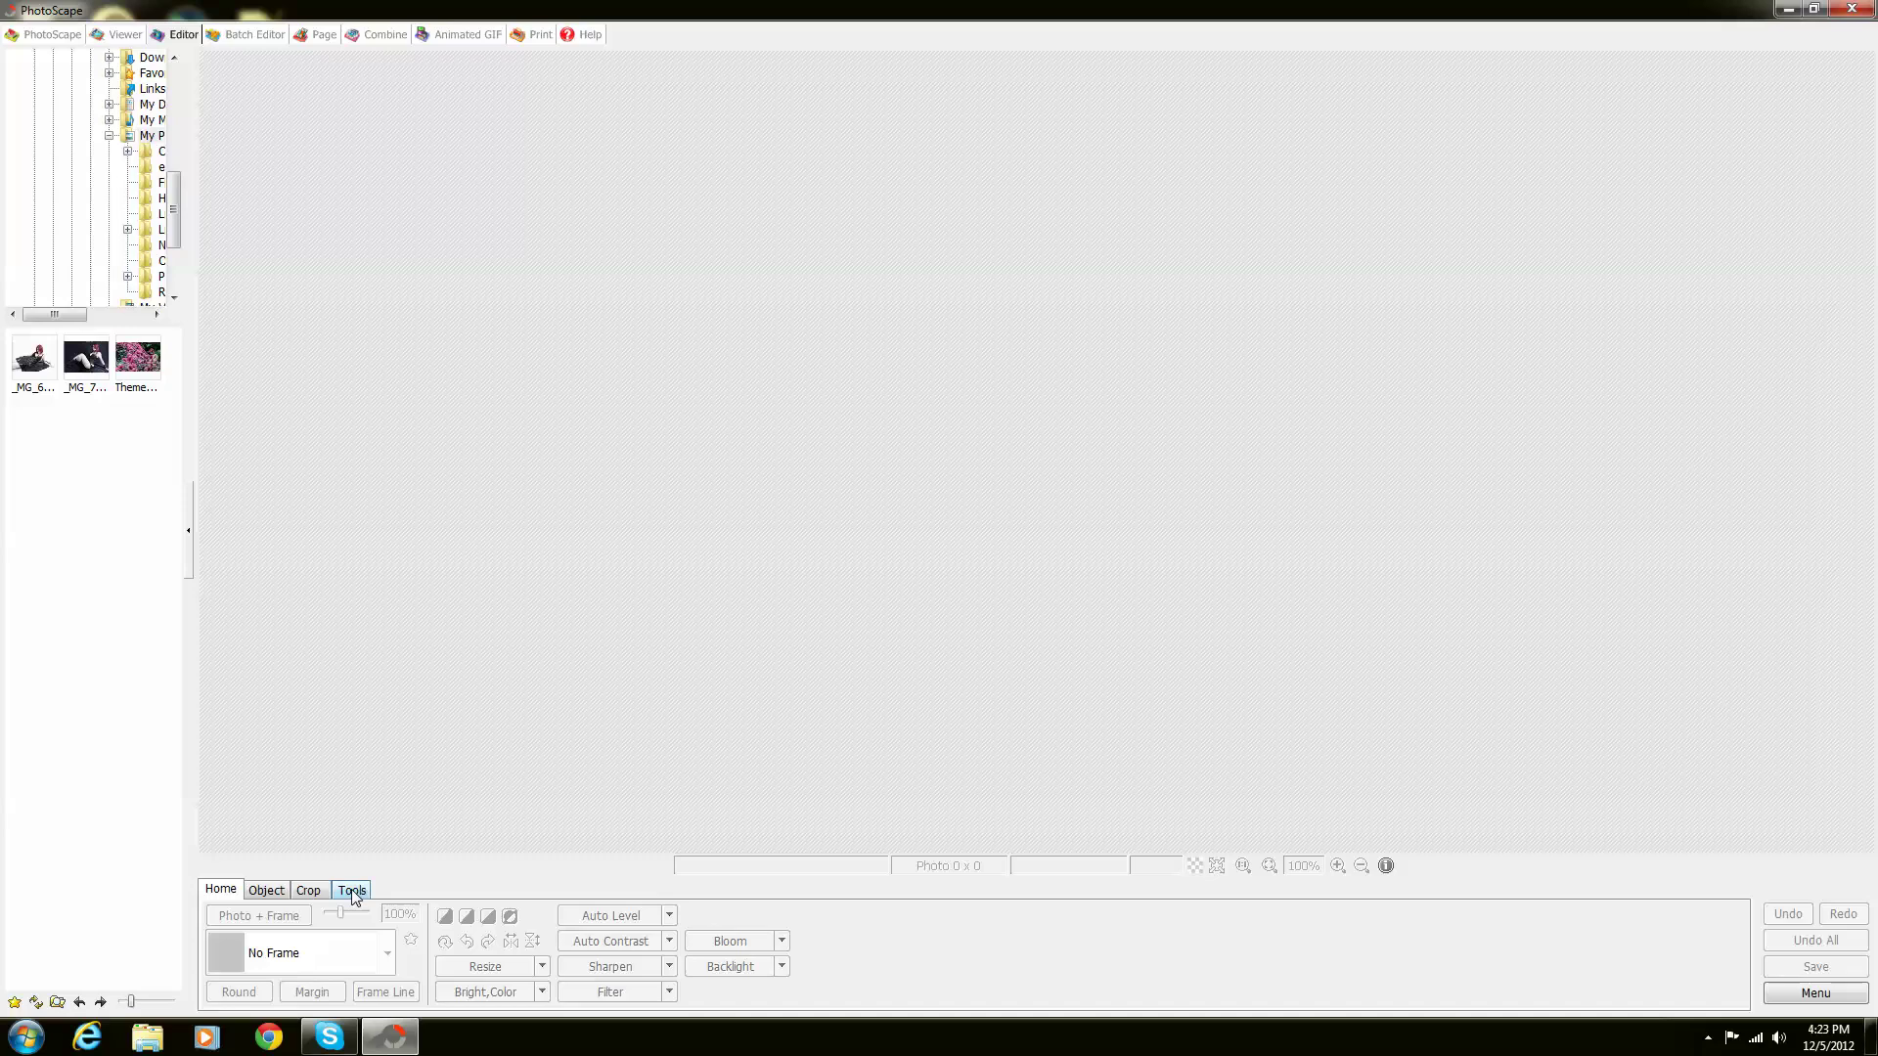
click(352, 891)
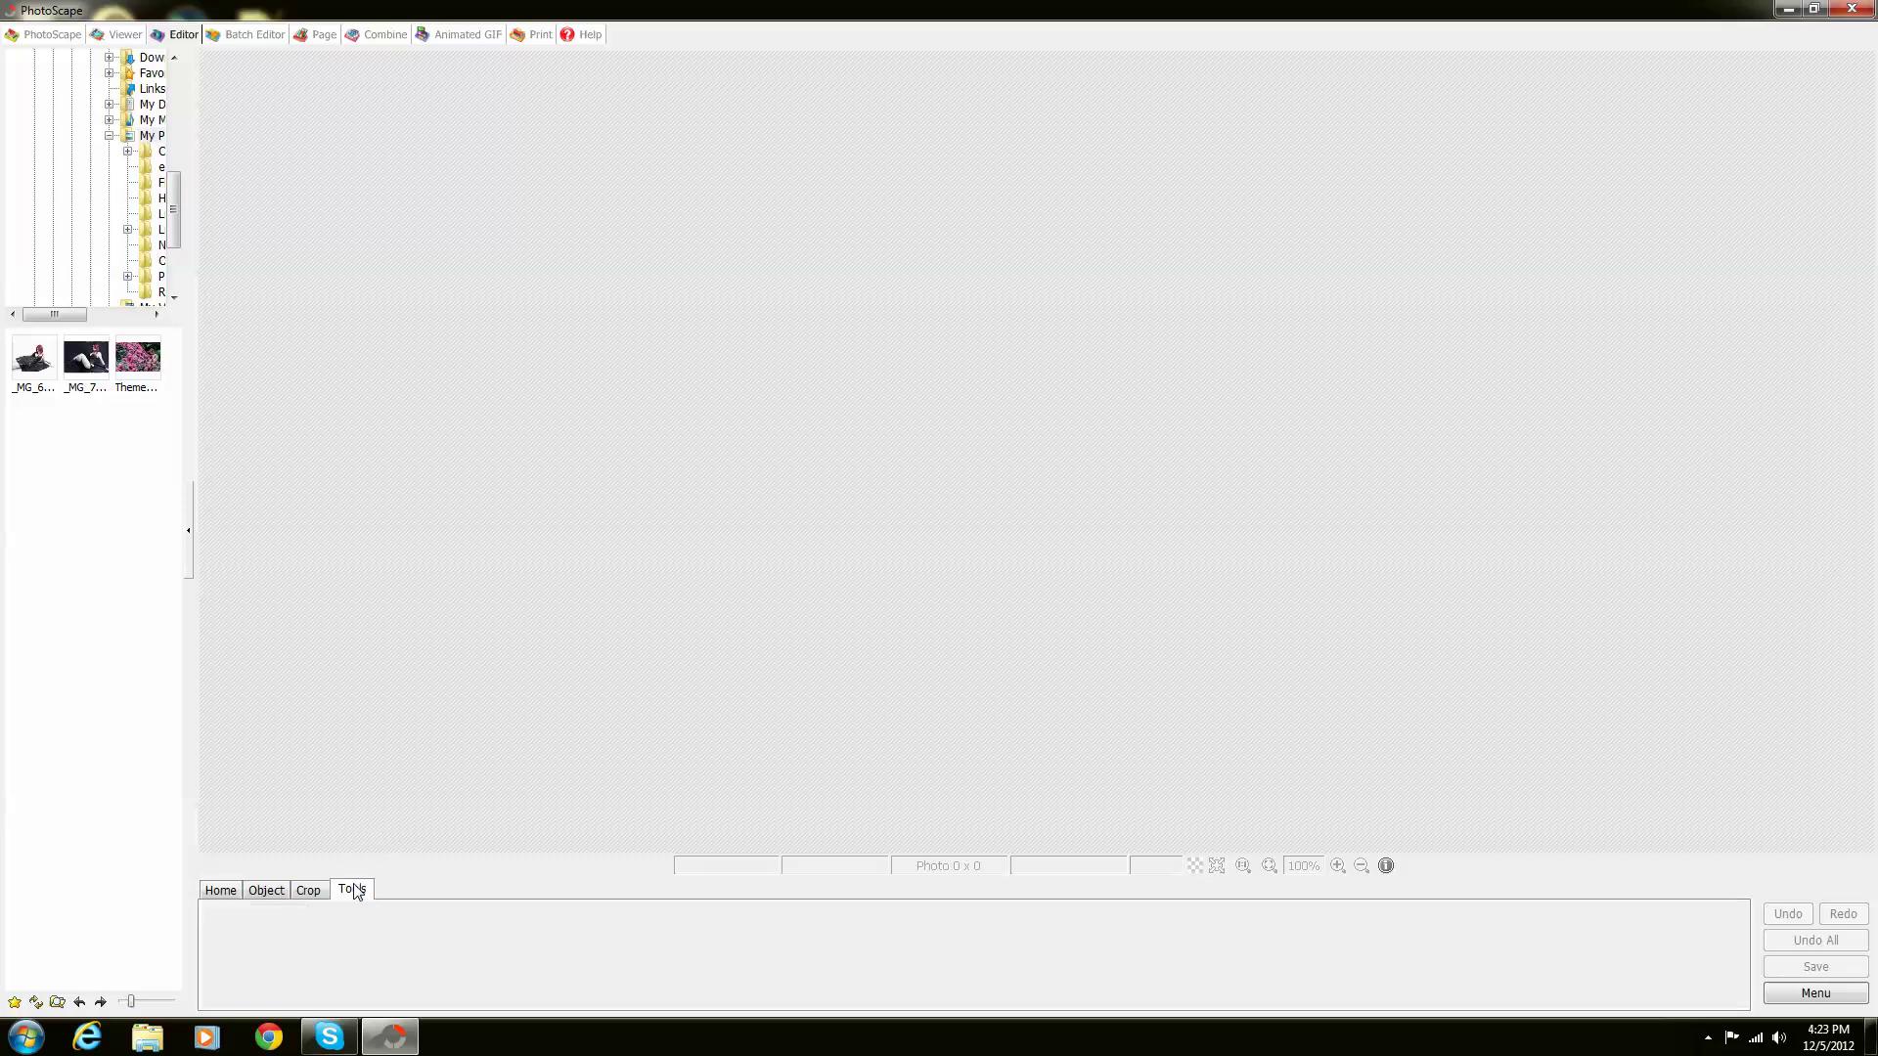
click(85, 359)
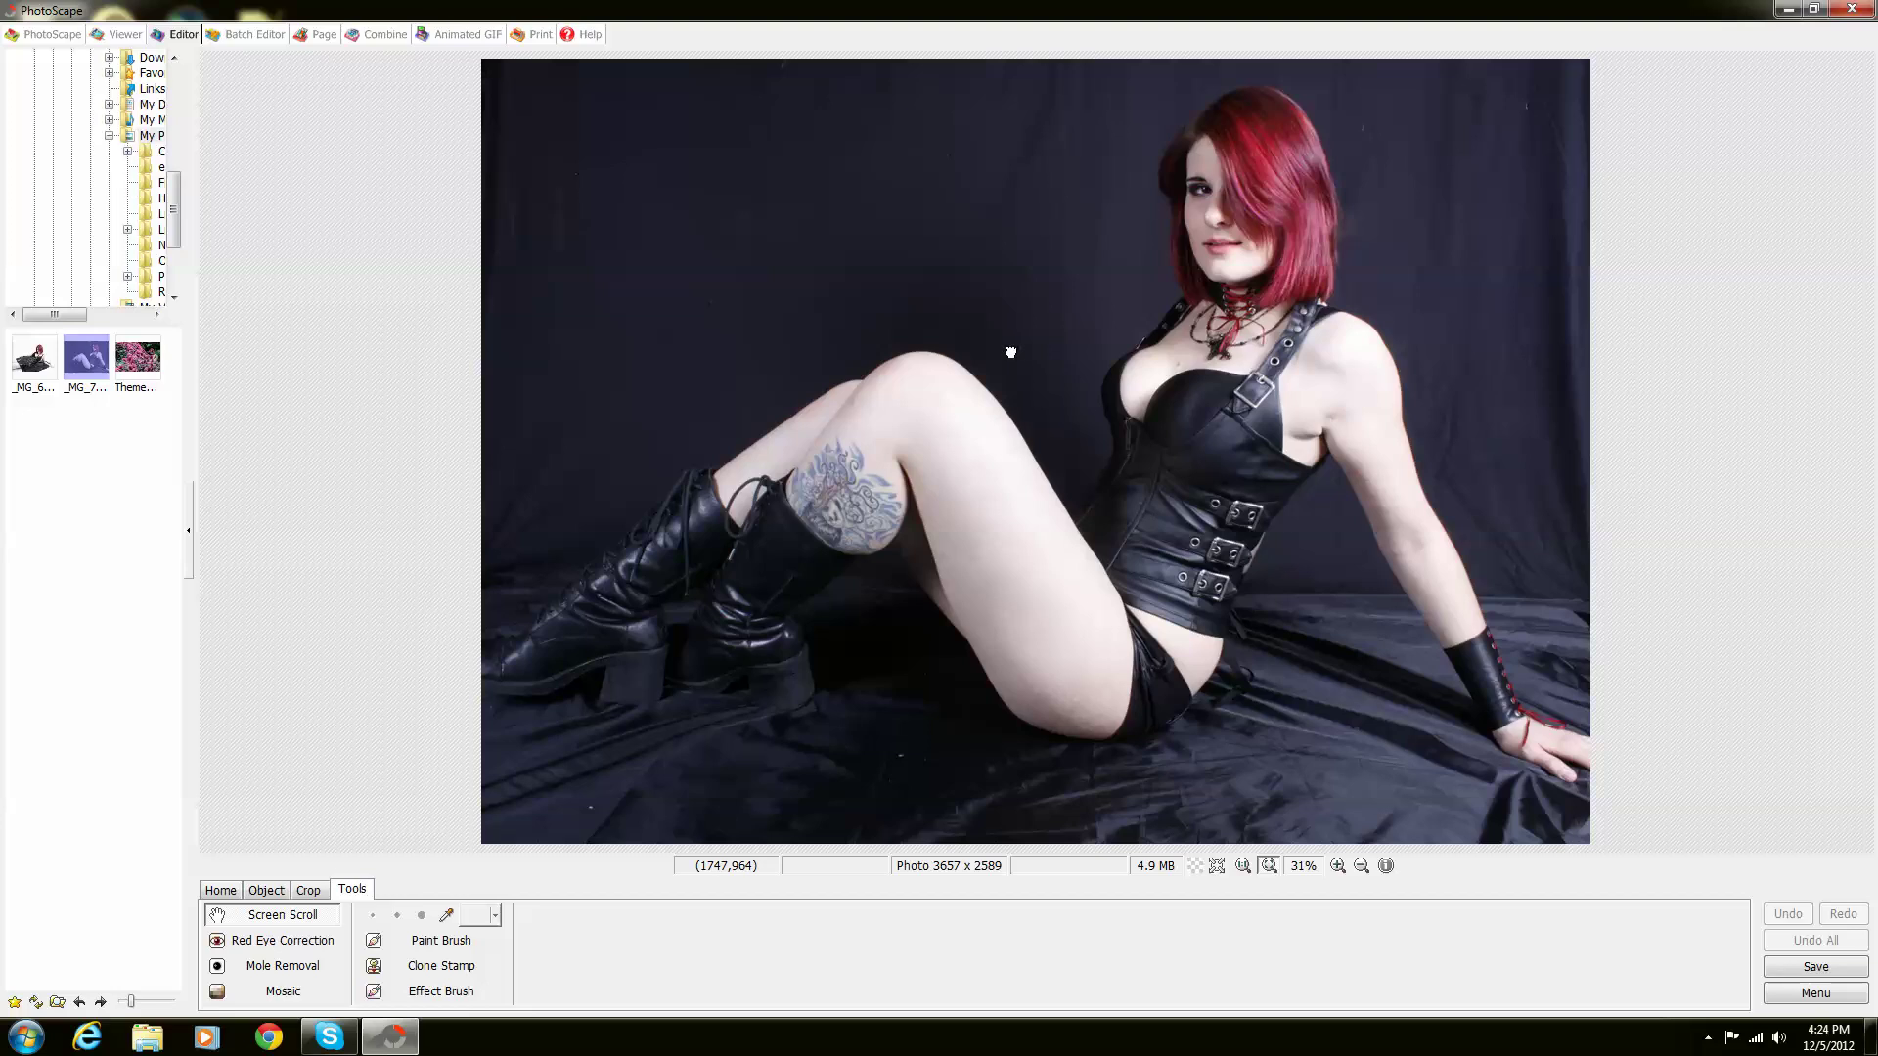
mouse_move(1010, 352)
mouse_down()
mouse_move(989, 285)
mouse_move(1012, 293)
mouse_move(1019, 352)
mouse_up()
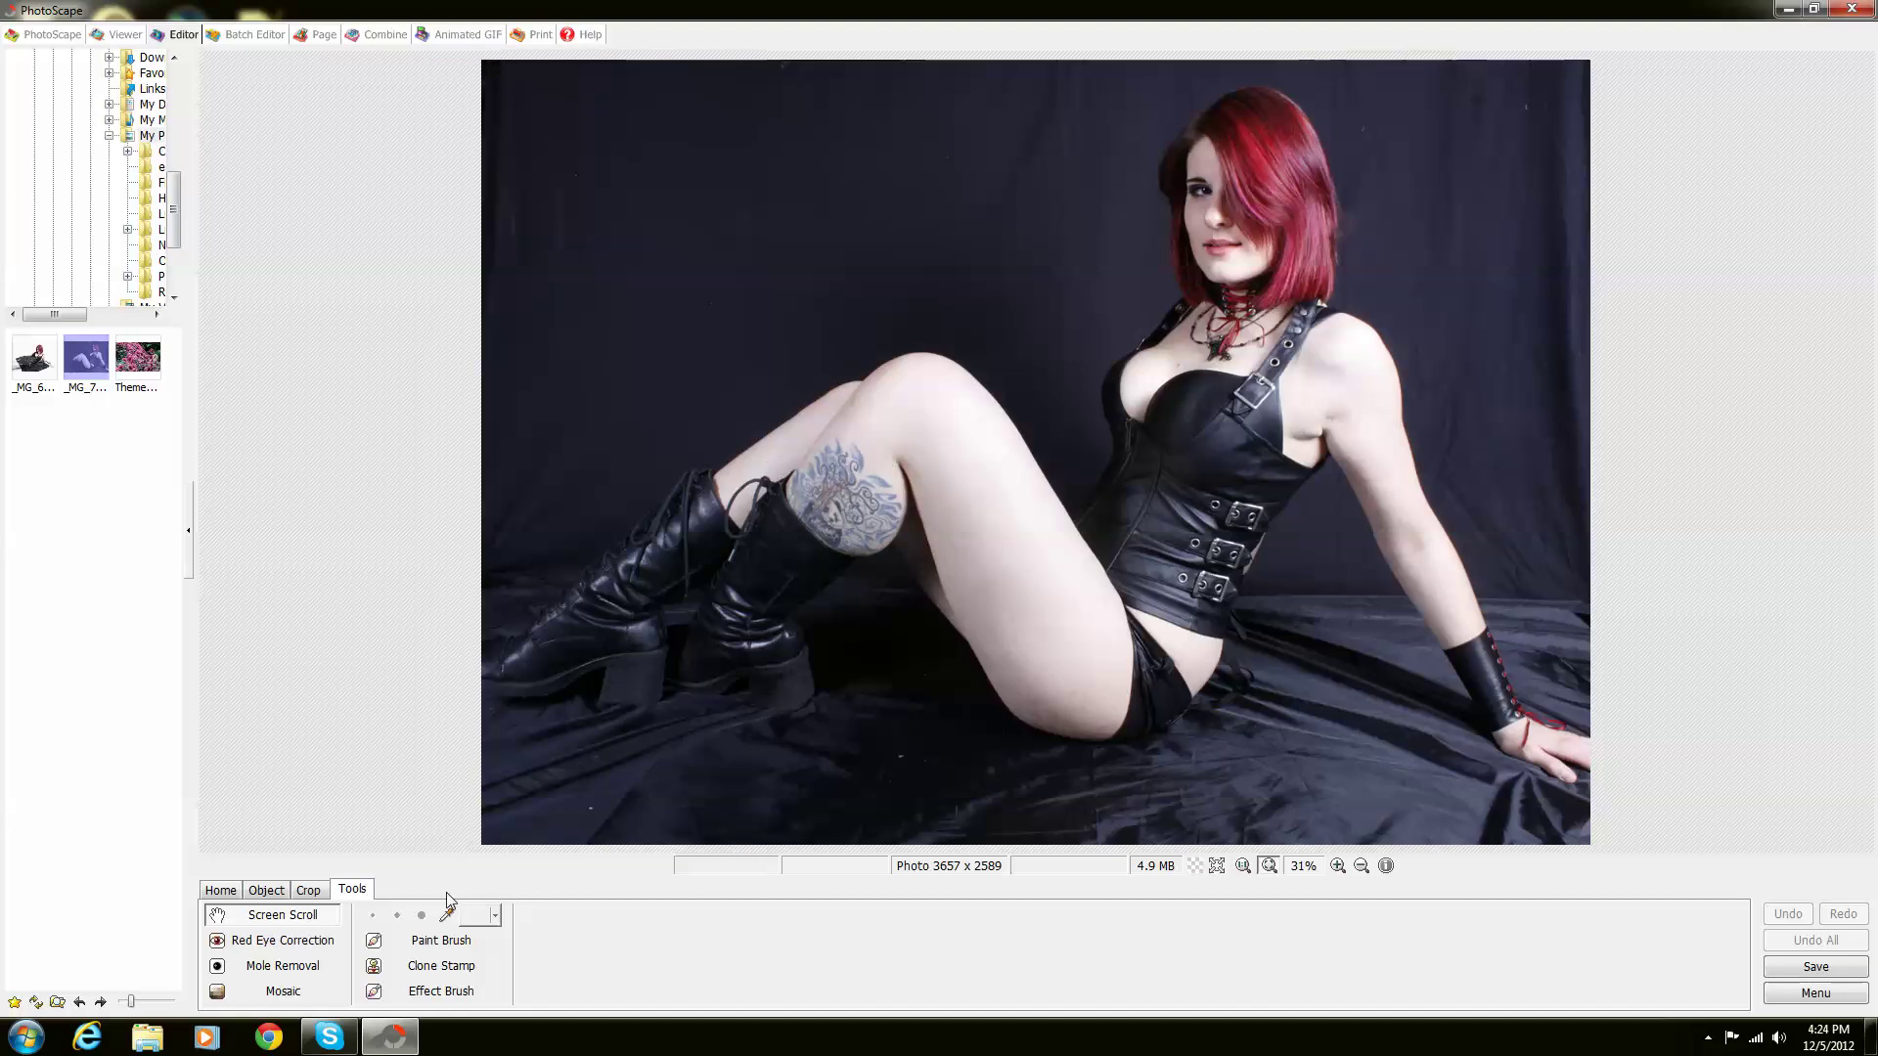
click(285, 947)
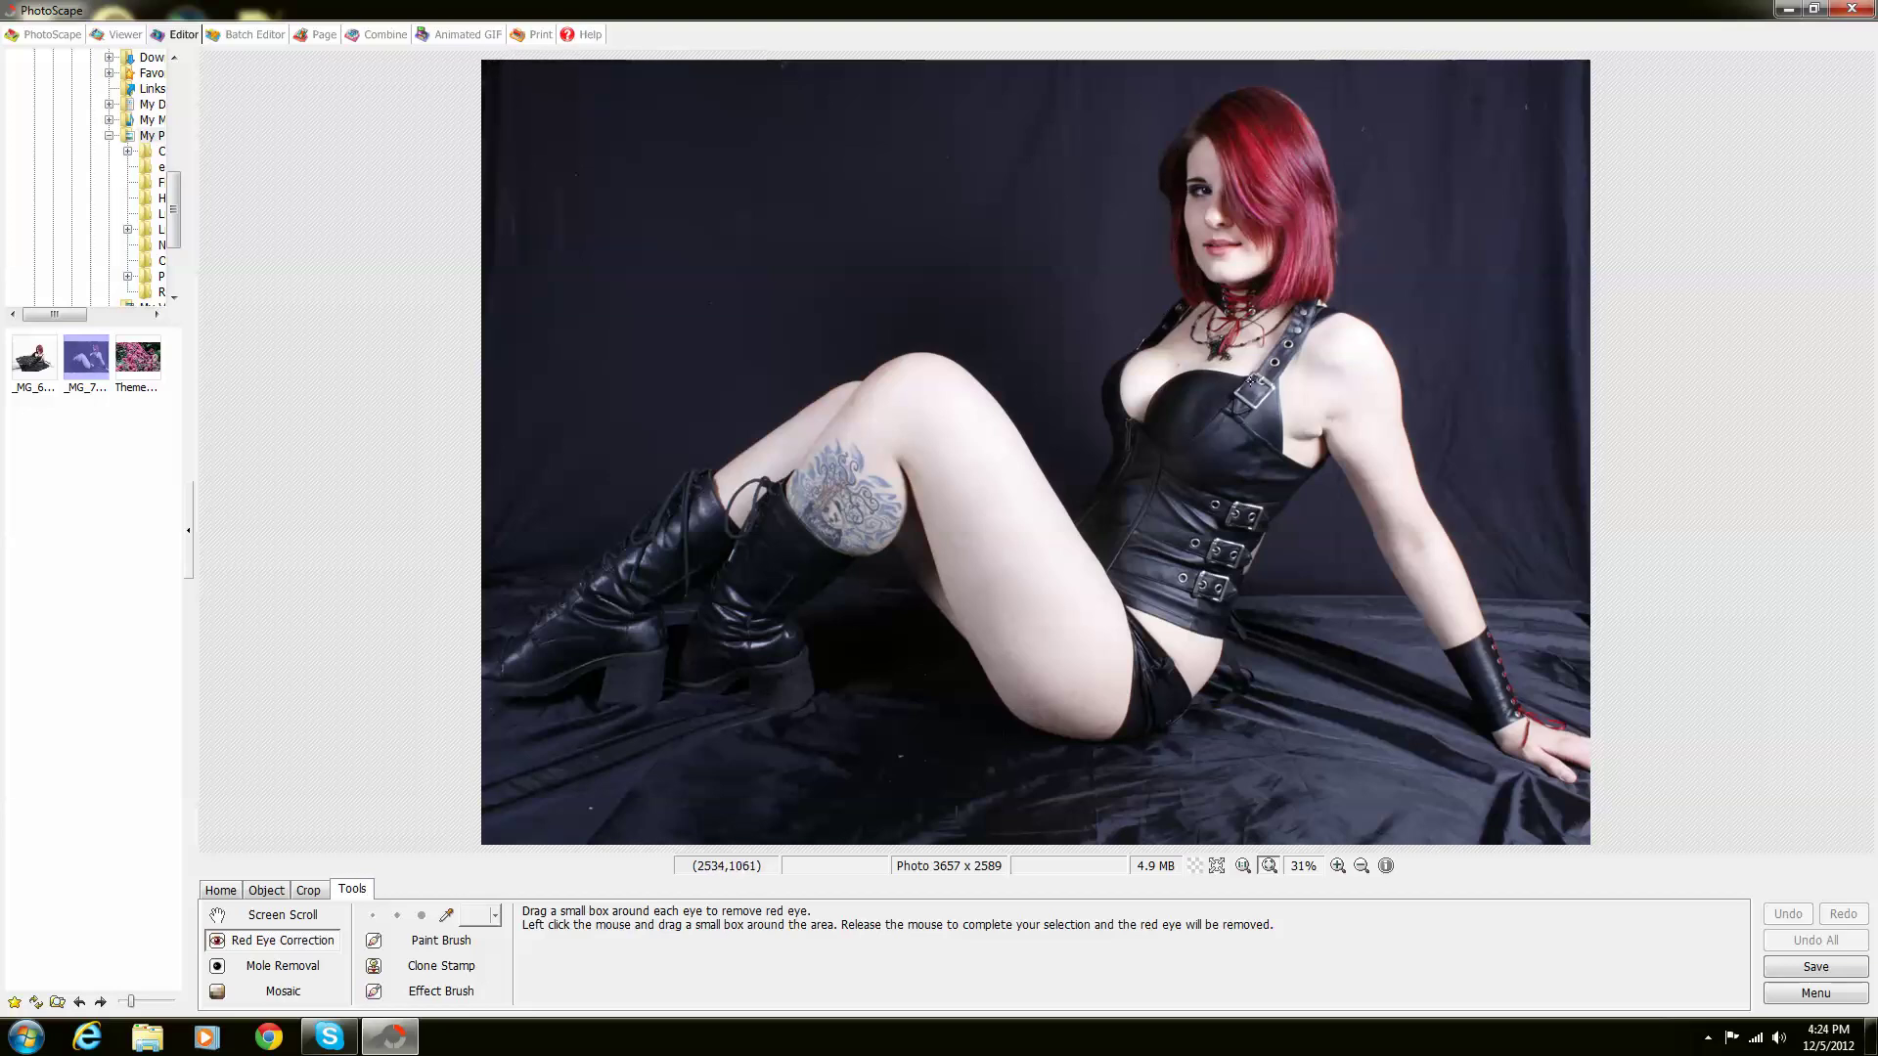
Try red-eye correction over the face, then Undo All to restore the red hair
drag(1116, 90, 1403, 379)
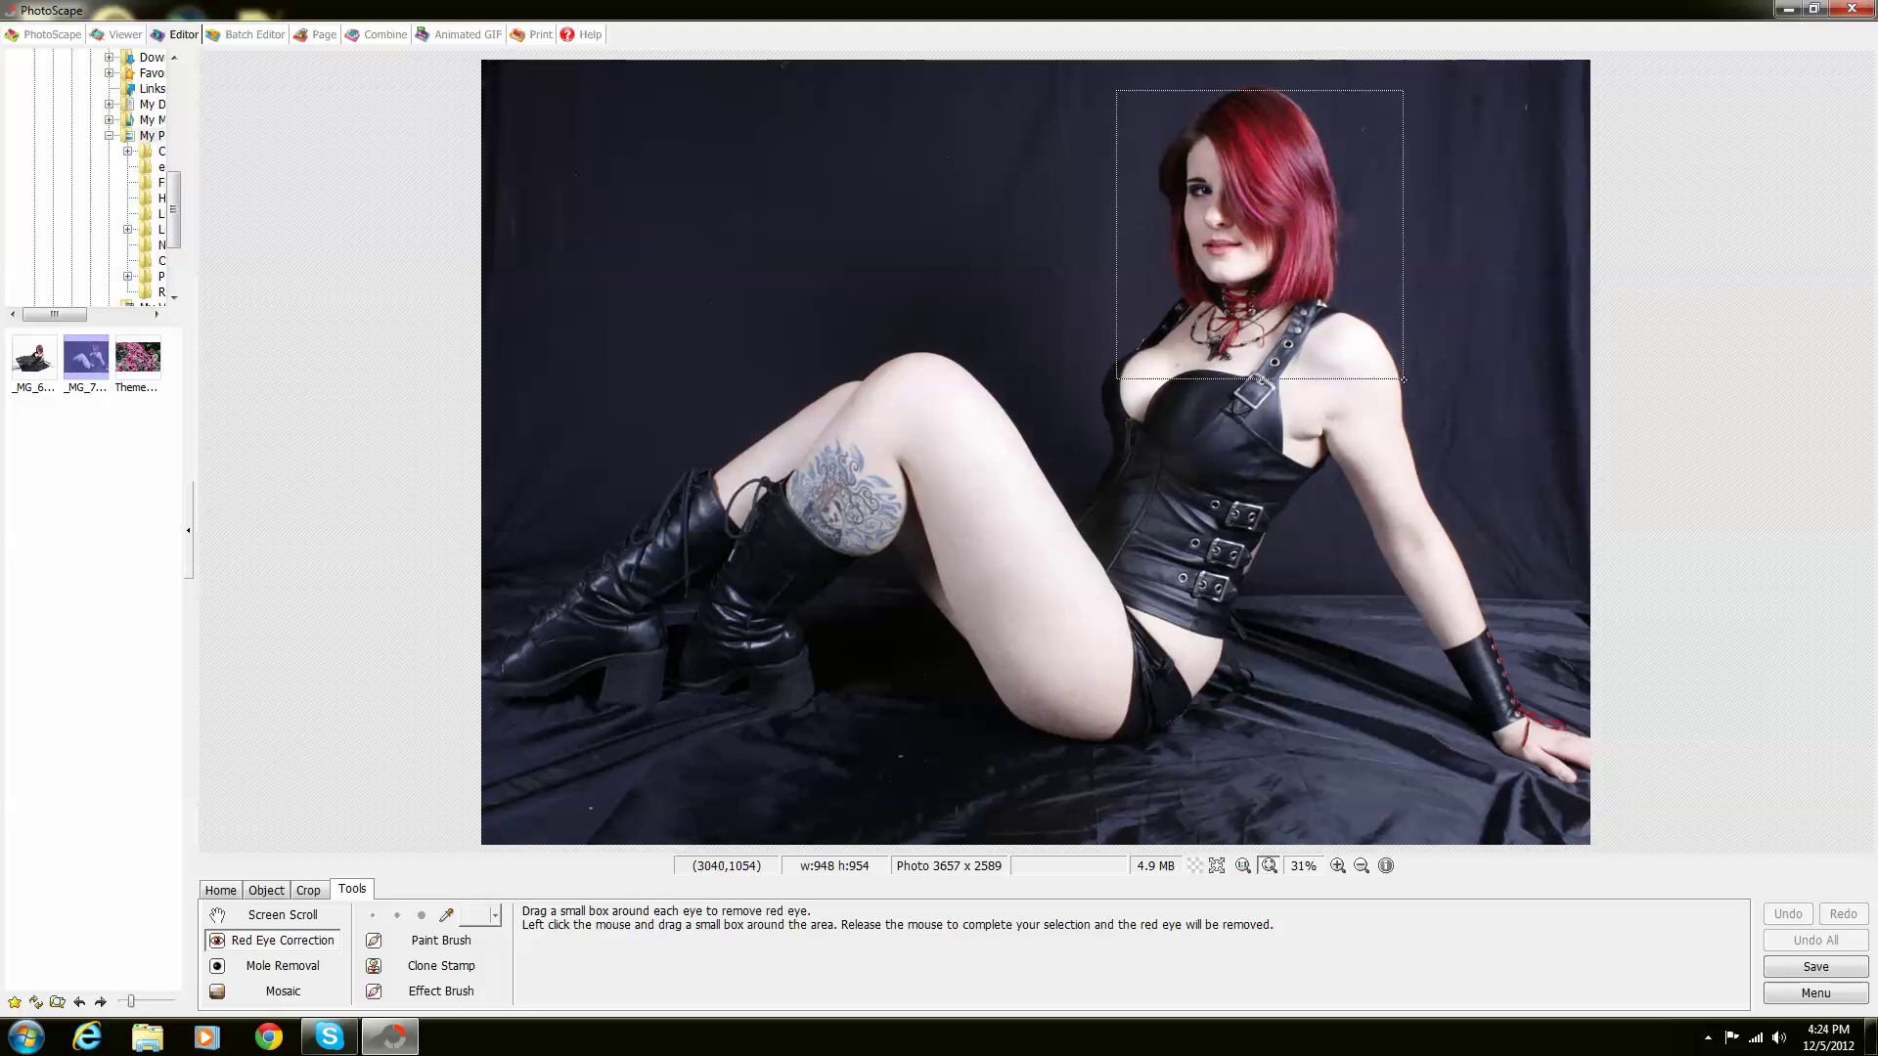
drag(1404, 378, 1404, 380)
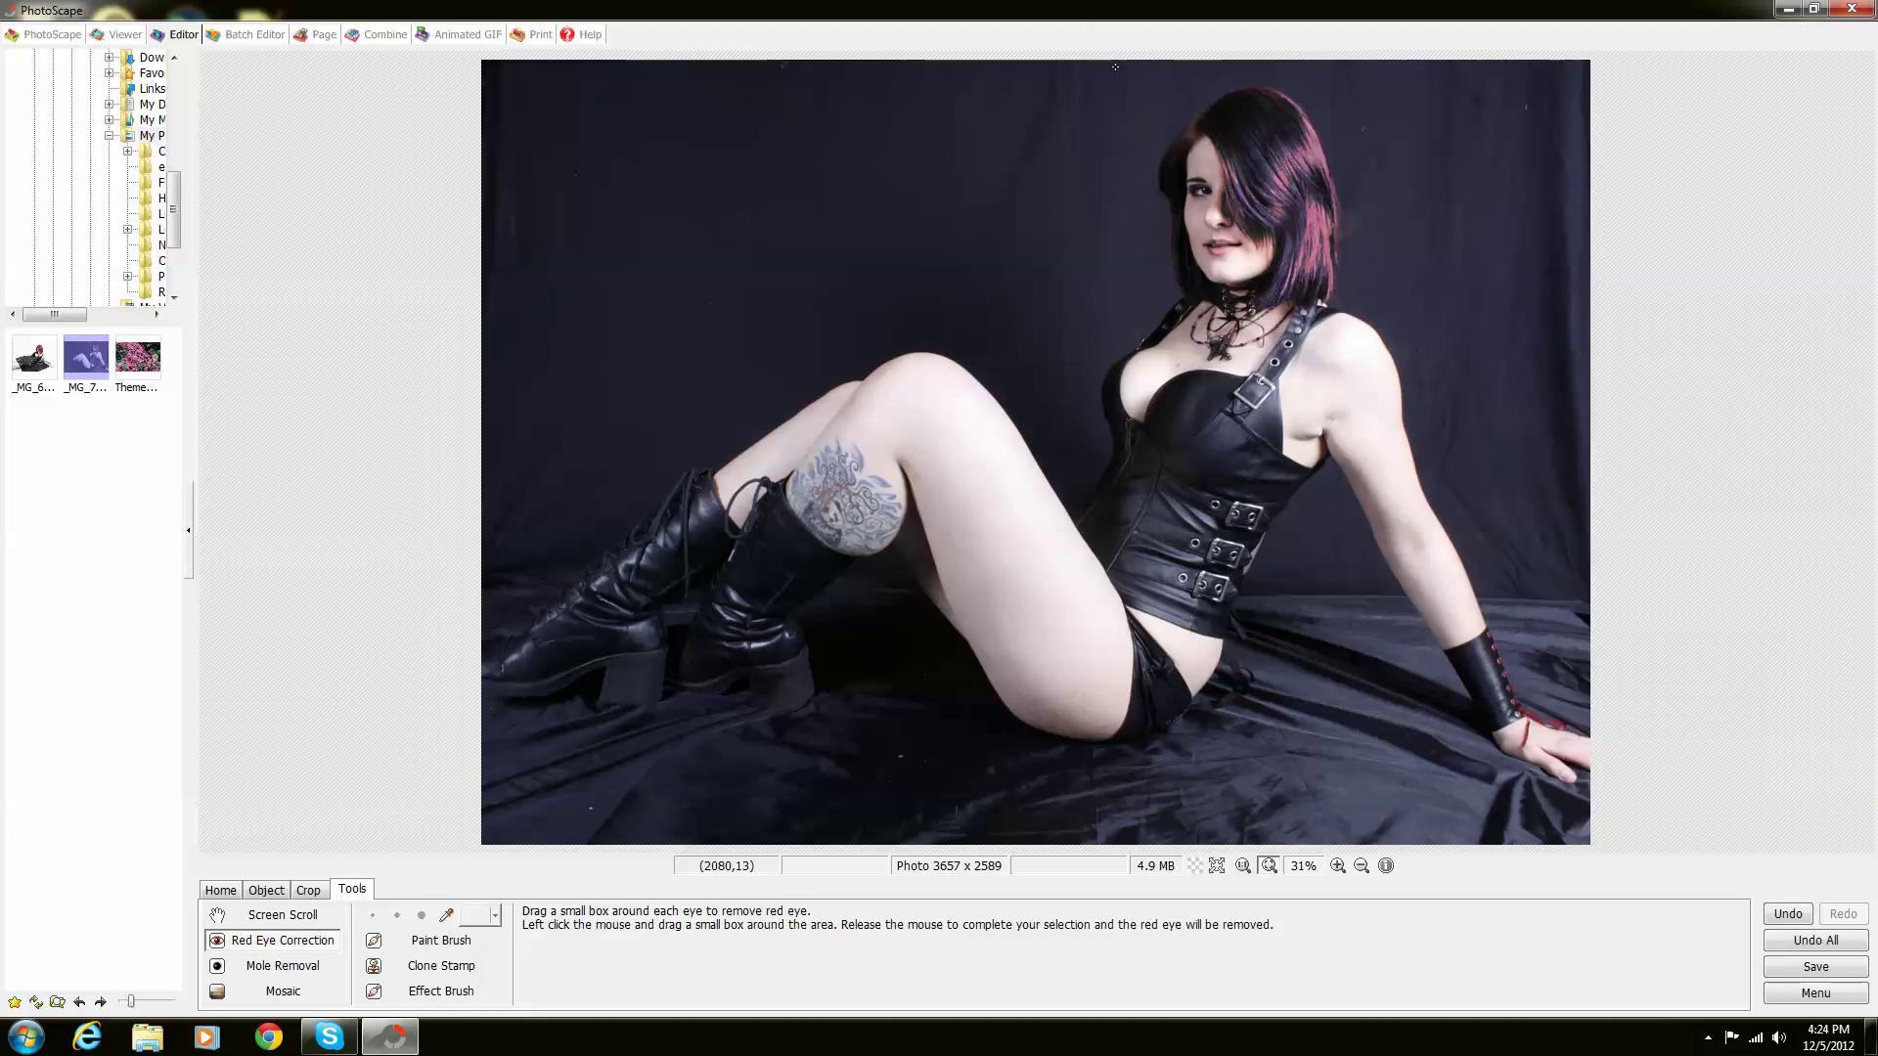
drag(1125, 74, 1396, 389)
click(1795, 944)
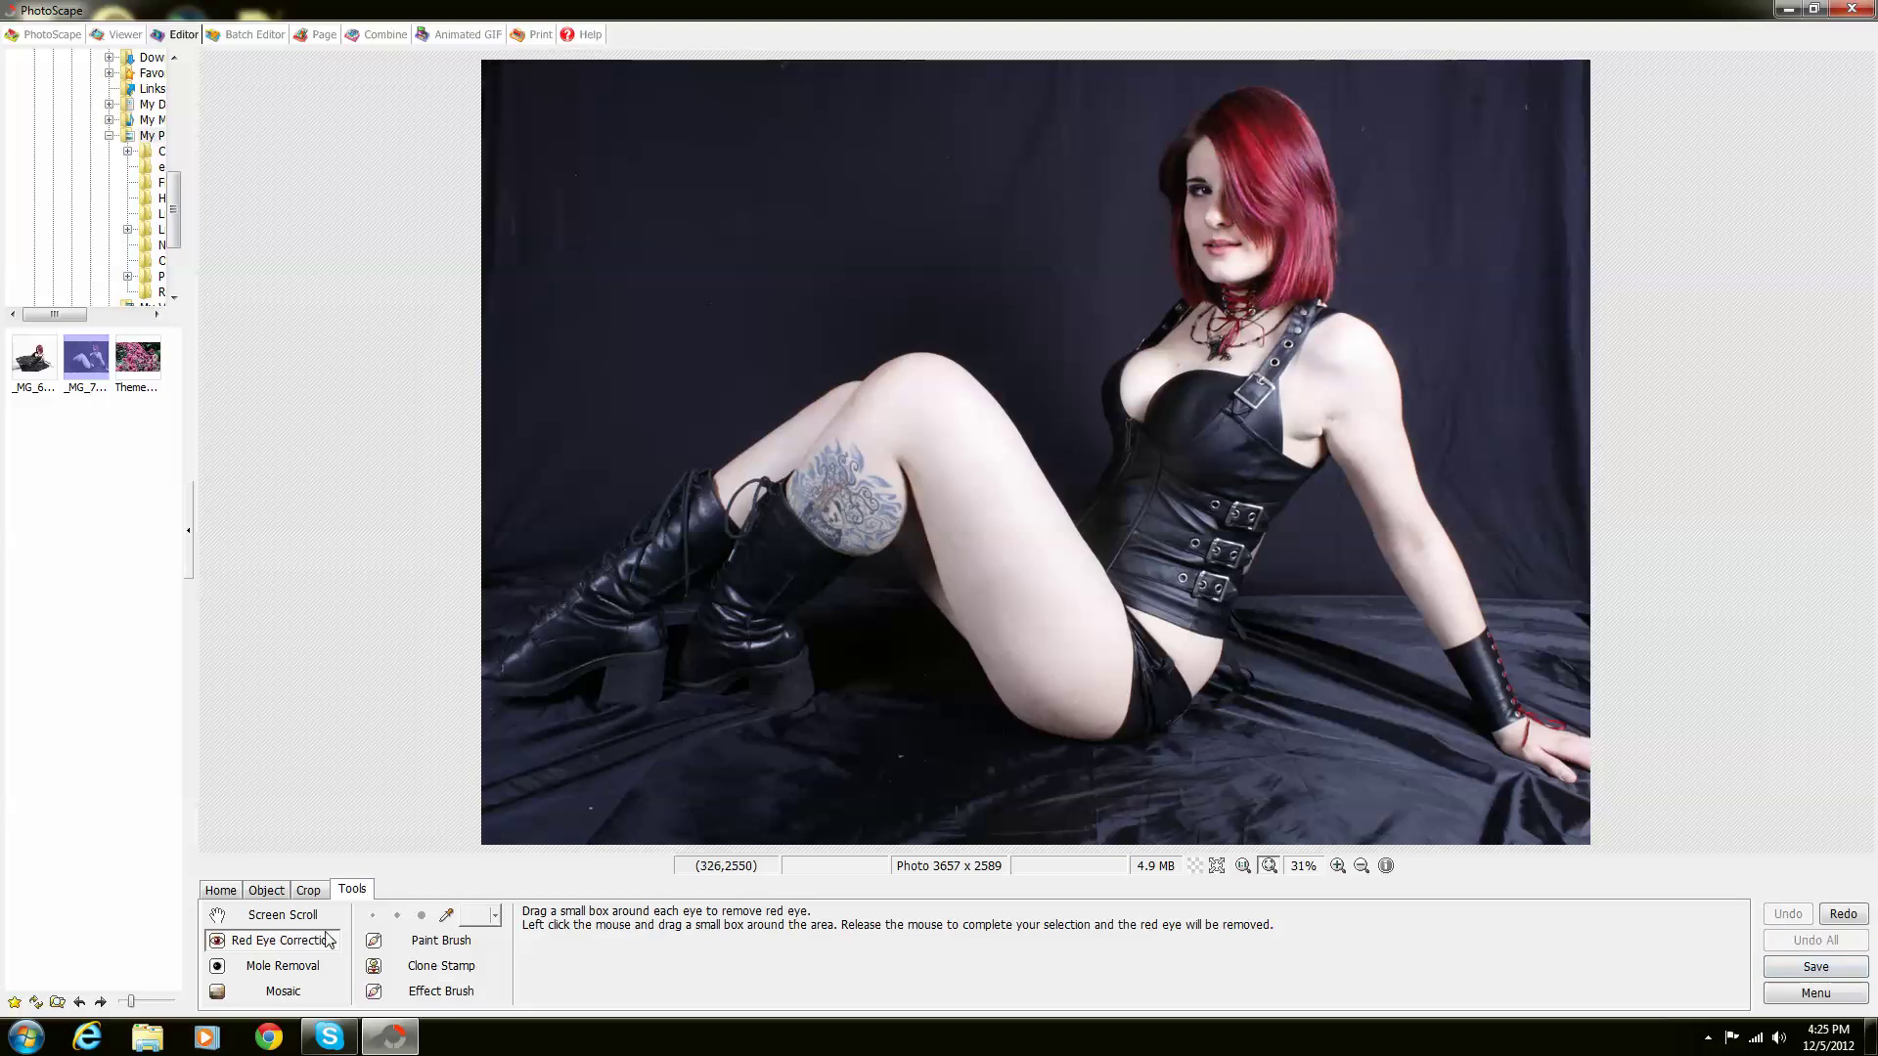
Select Mole Removal and zoom to 100% centred on the neckline
click(302, 968)
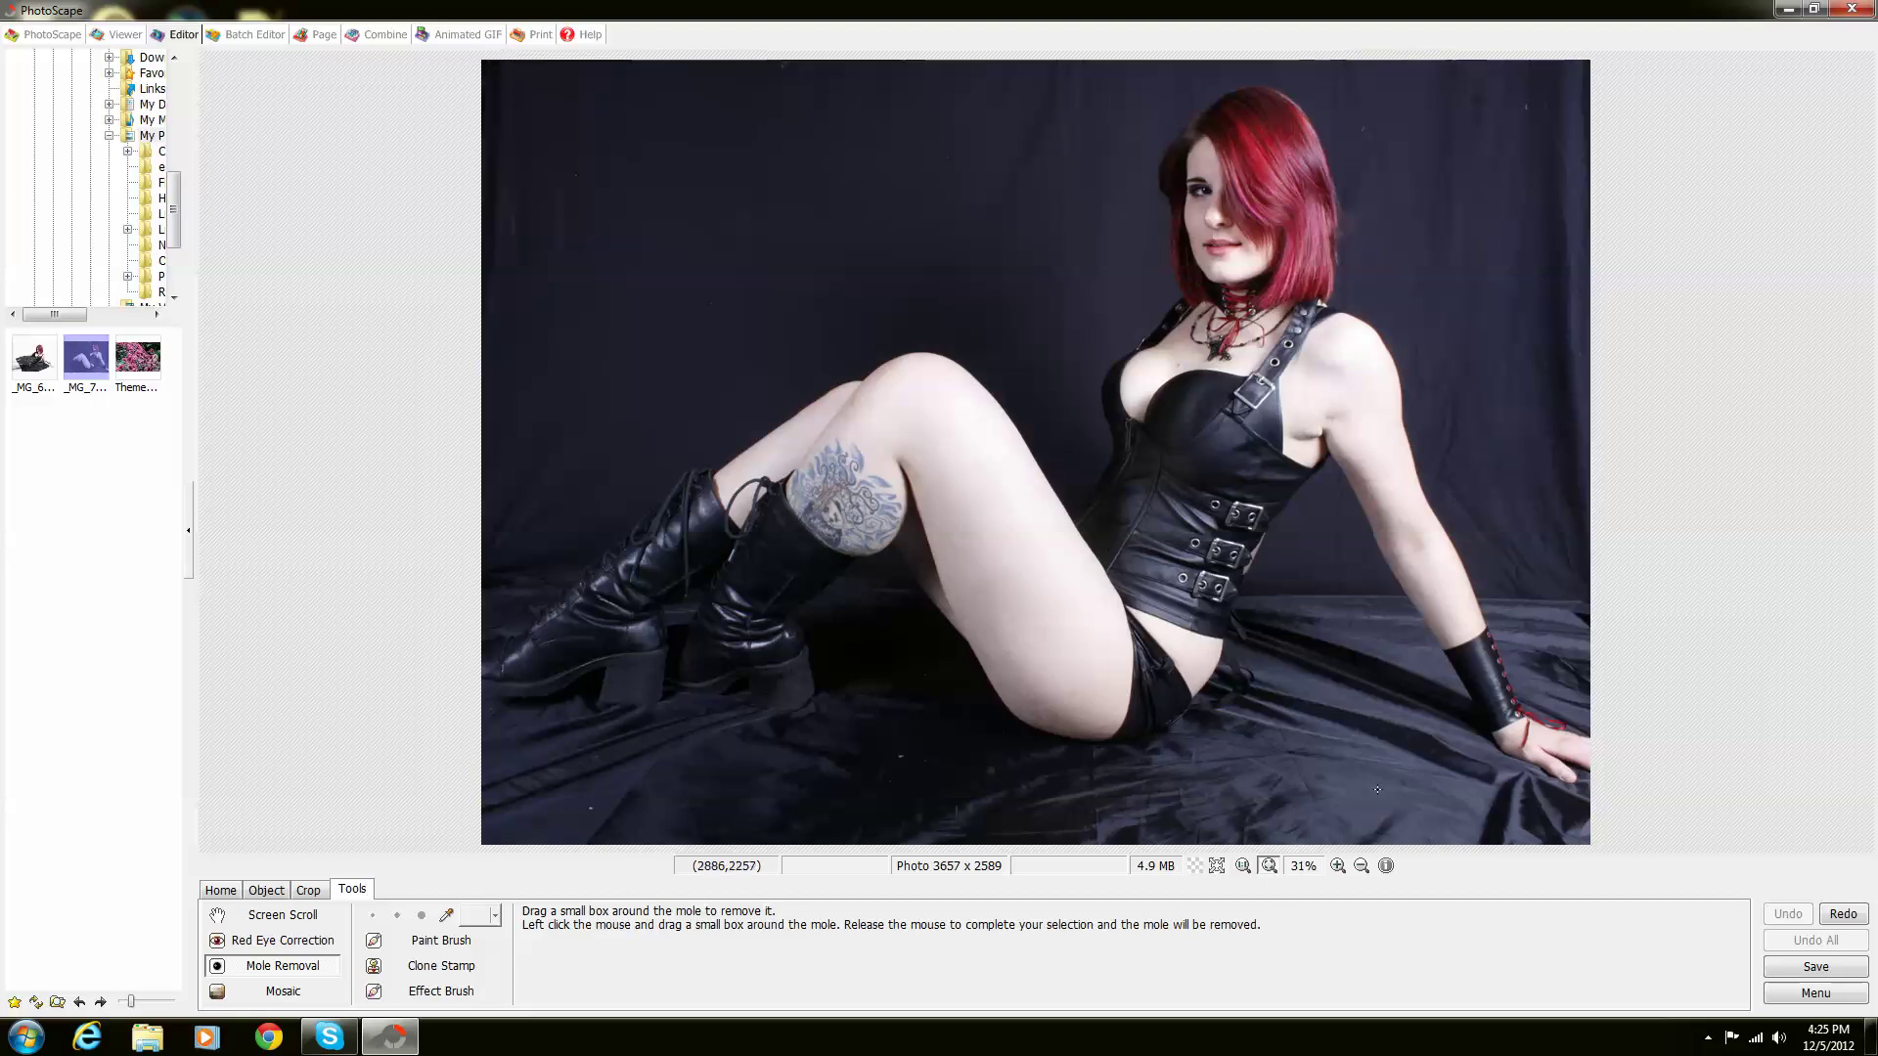
click(1336, 864)
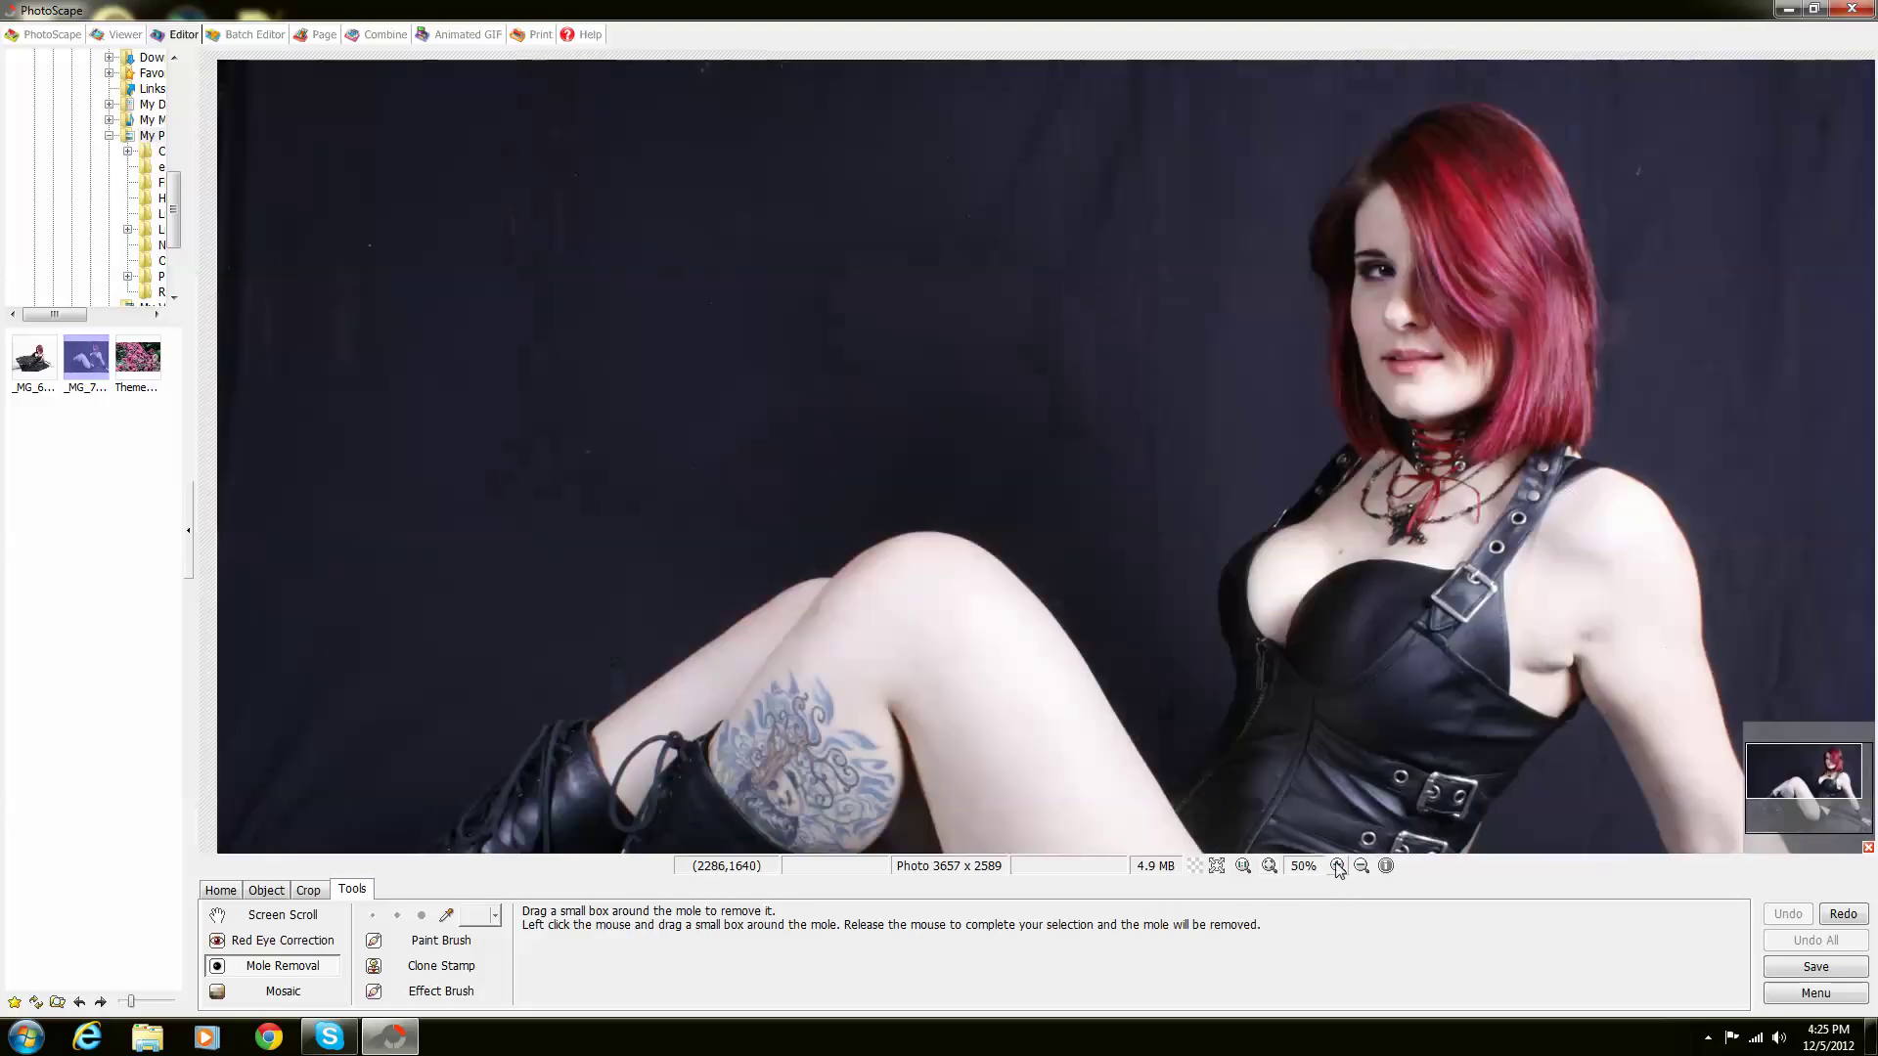
click(1336, 864)
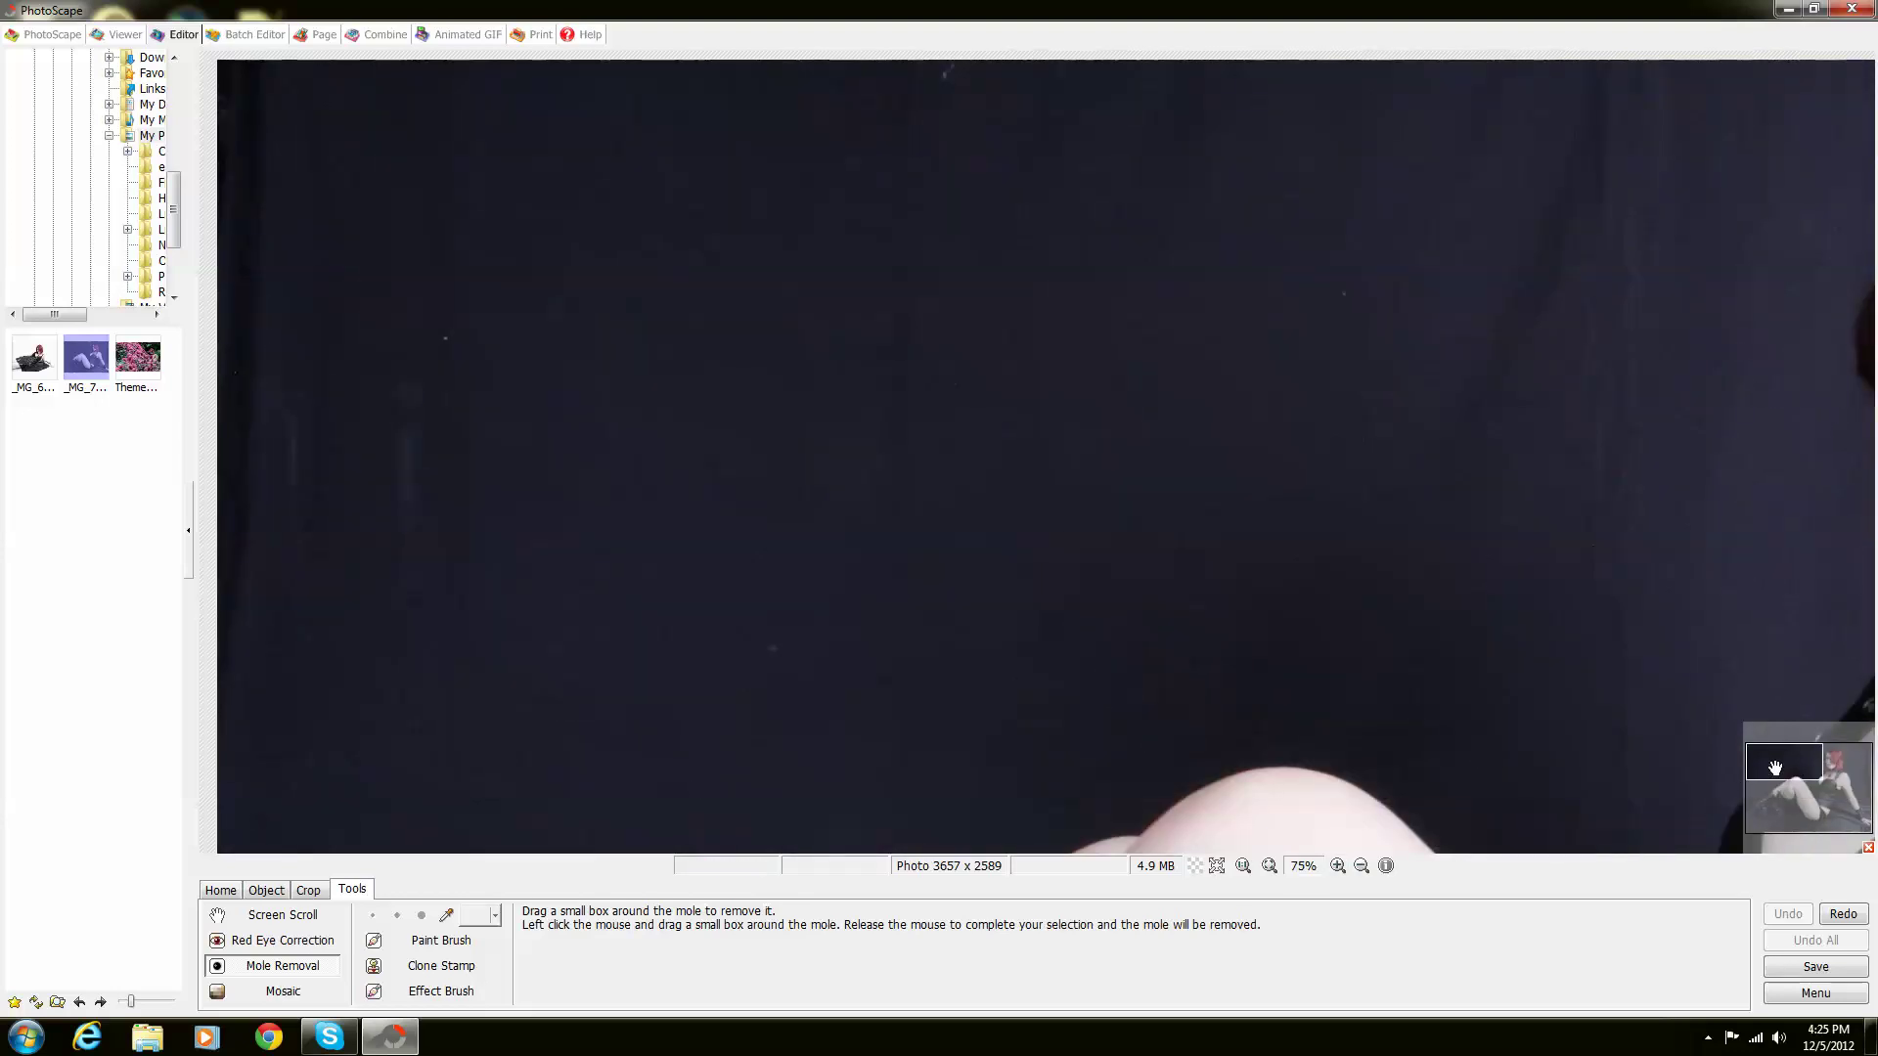
drag(1775, 769, 1810, 785)
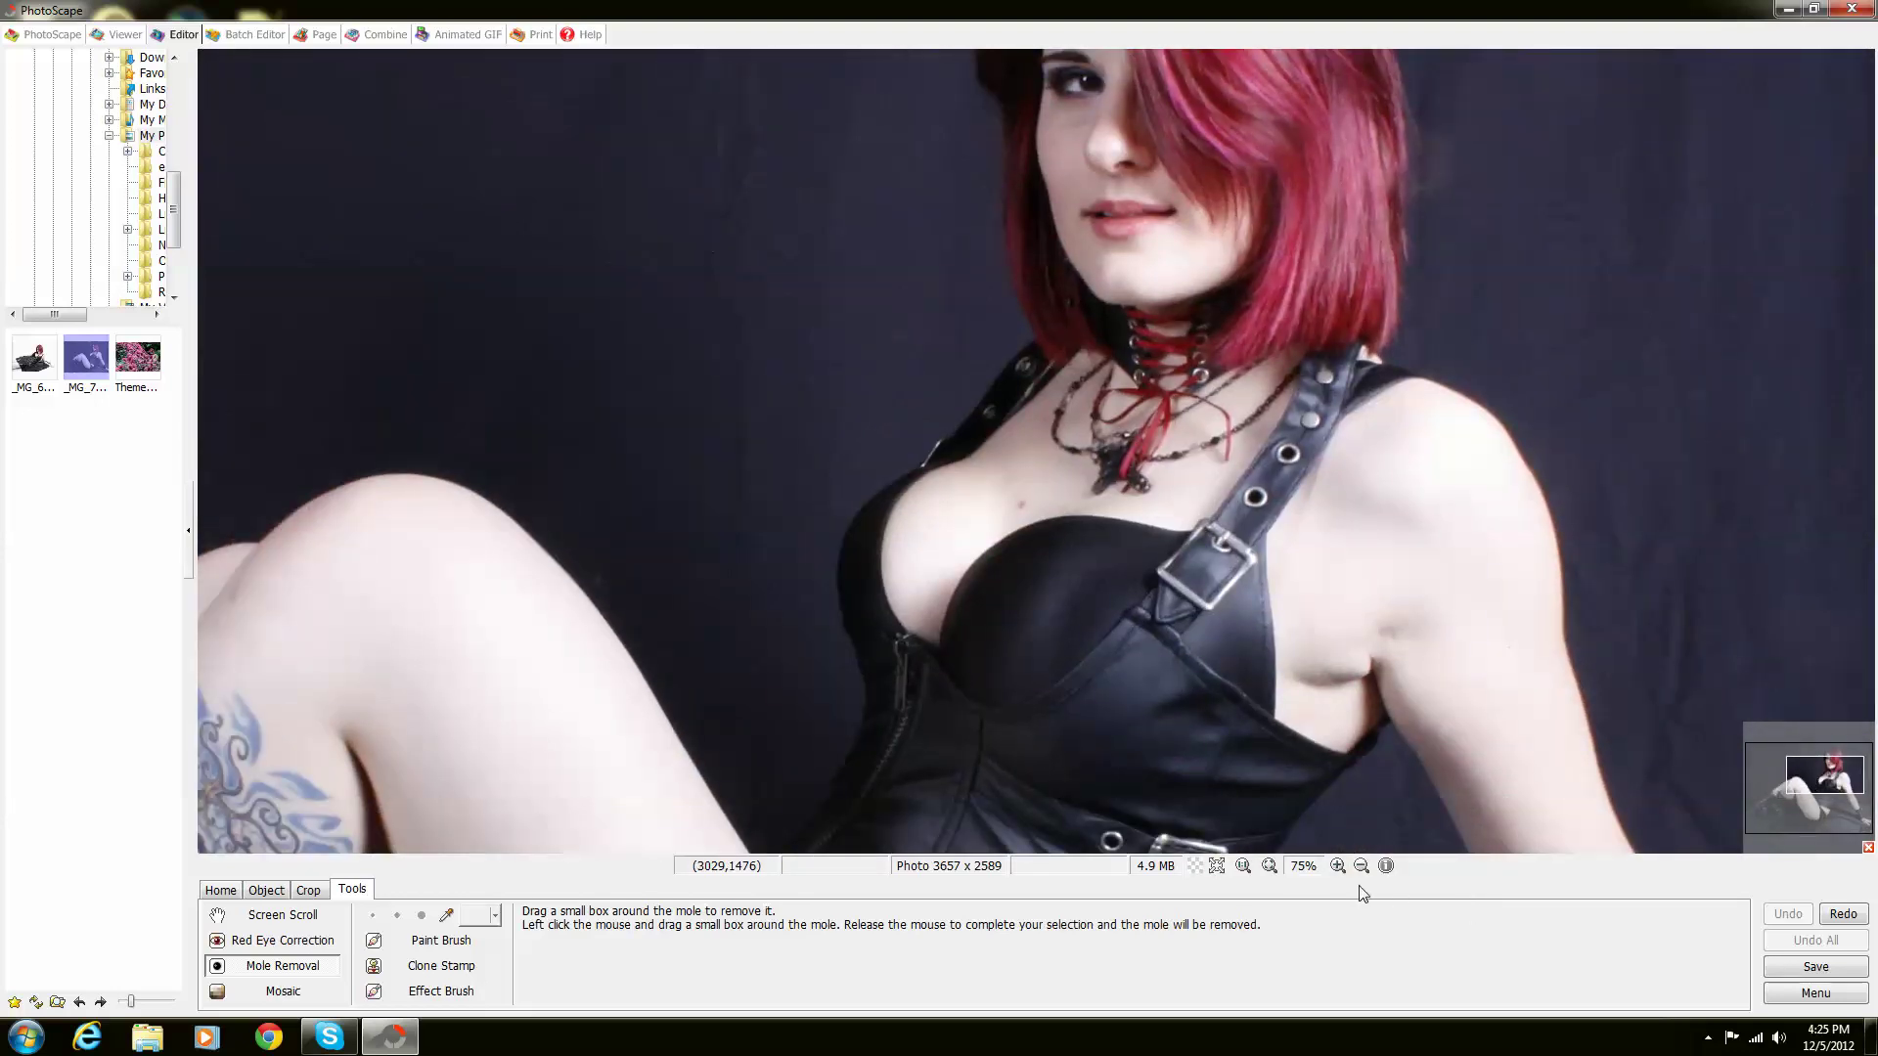
click(1339, 866)
drag(1811, 772, 1824, 779)
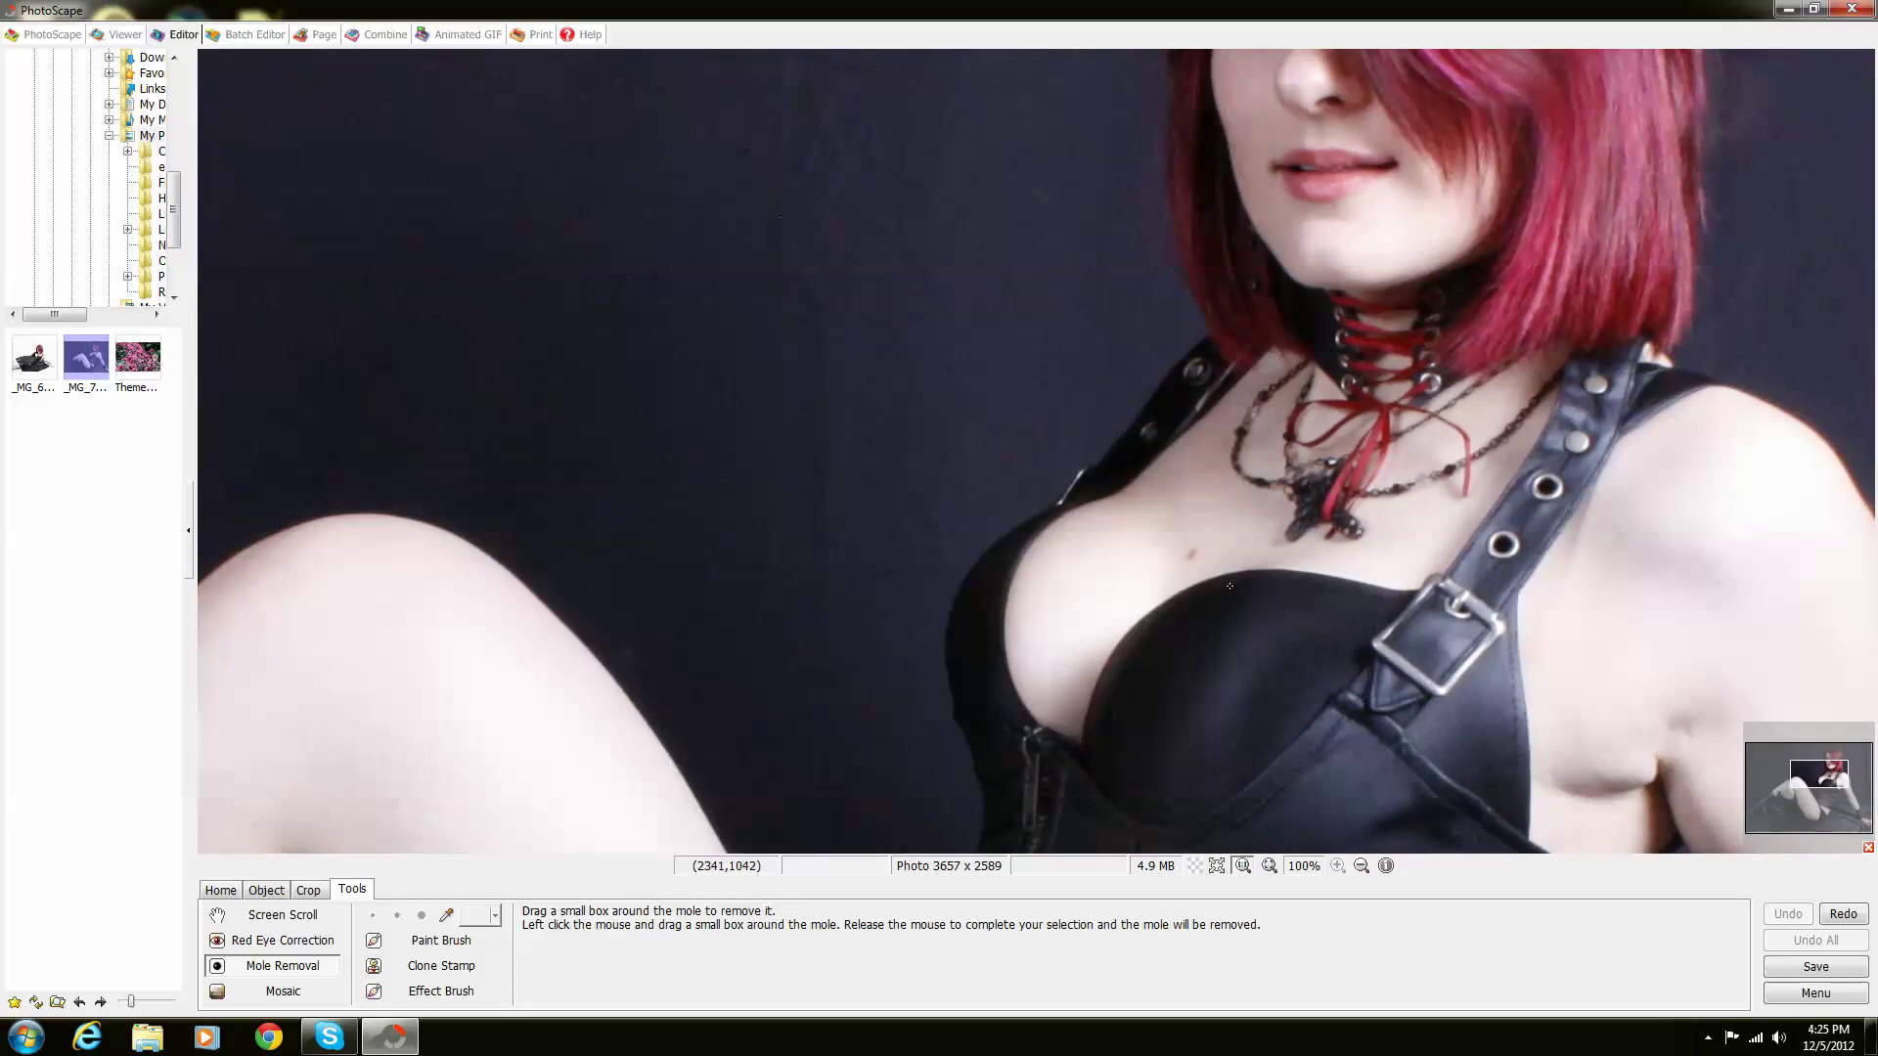
Remove the small mole just below the necklace
drag(1179, 541, 1206, 567)
drag(1206, 567, 1206, 567)
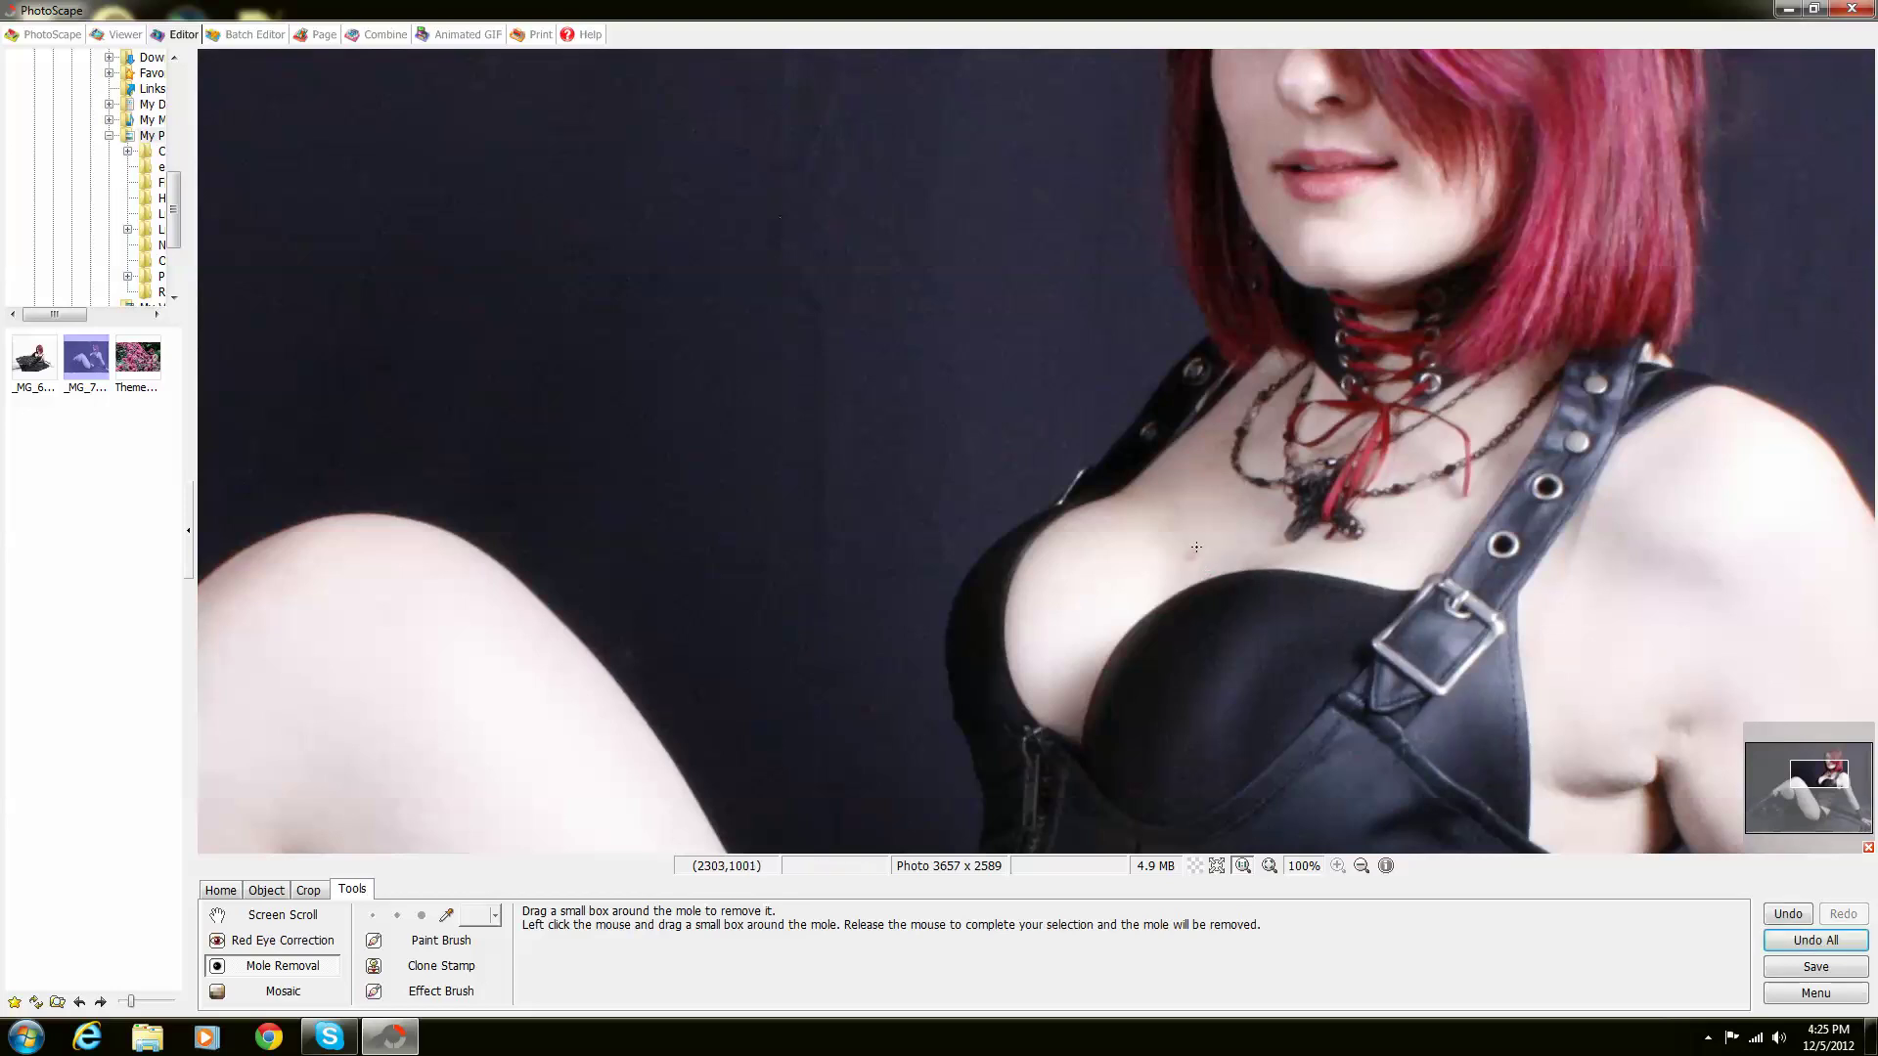
drag(1169, 534, 1214, 569)
Remove skin spots on the upper arm and the thigh with Mole Removal
drag(1801, 776, 1816, 788)
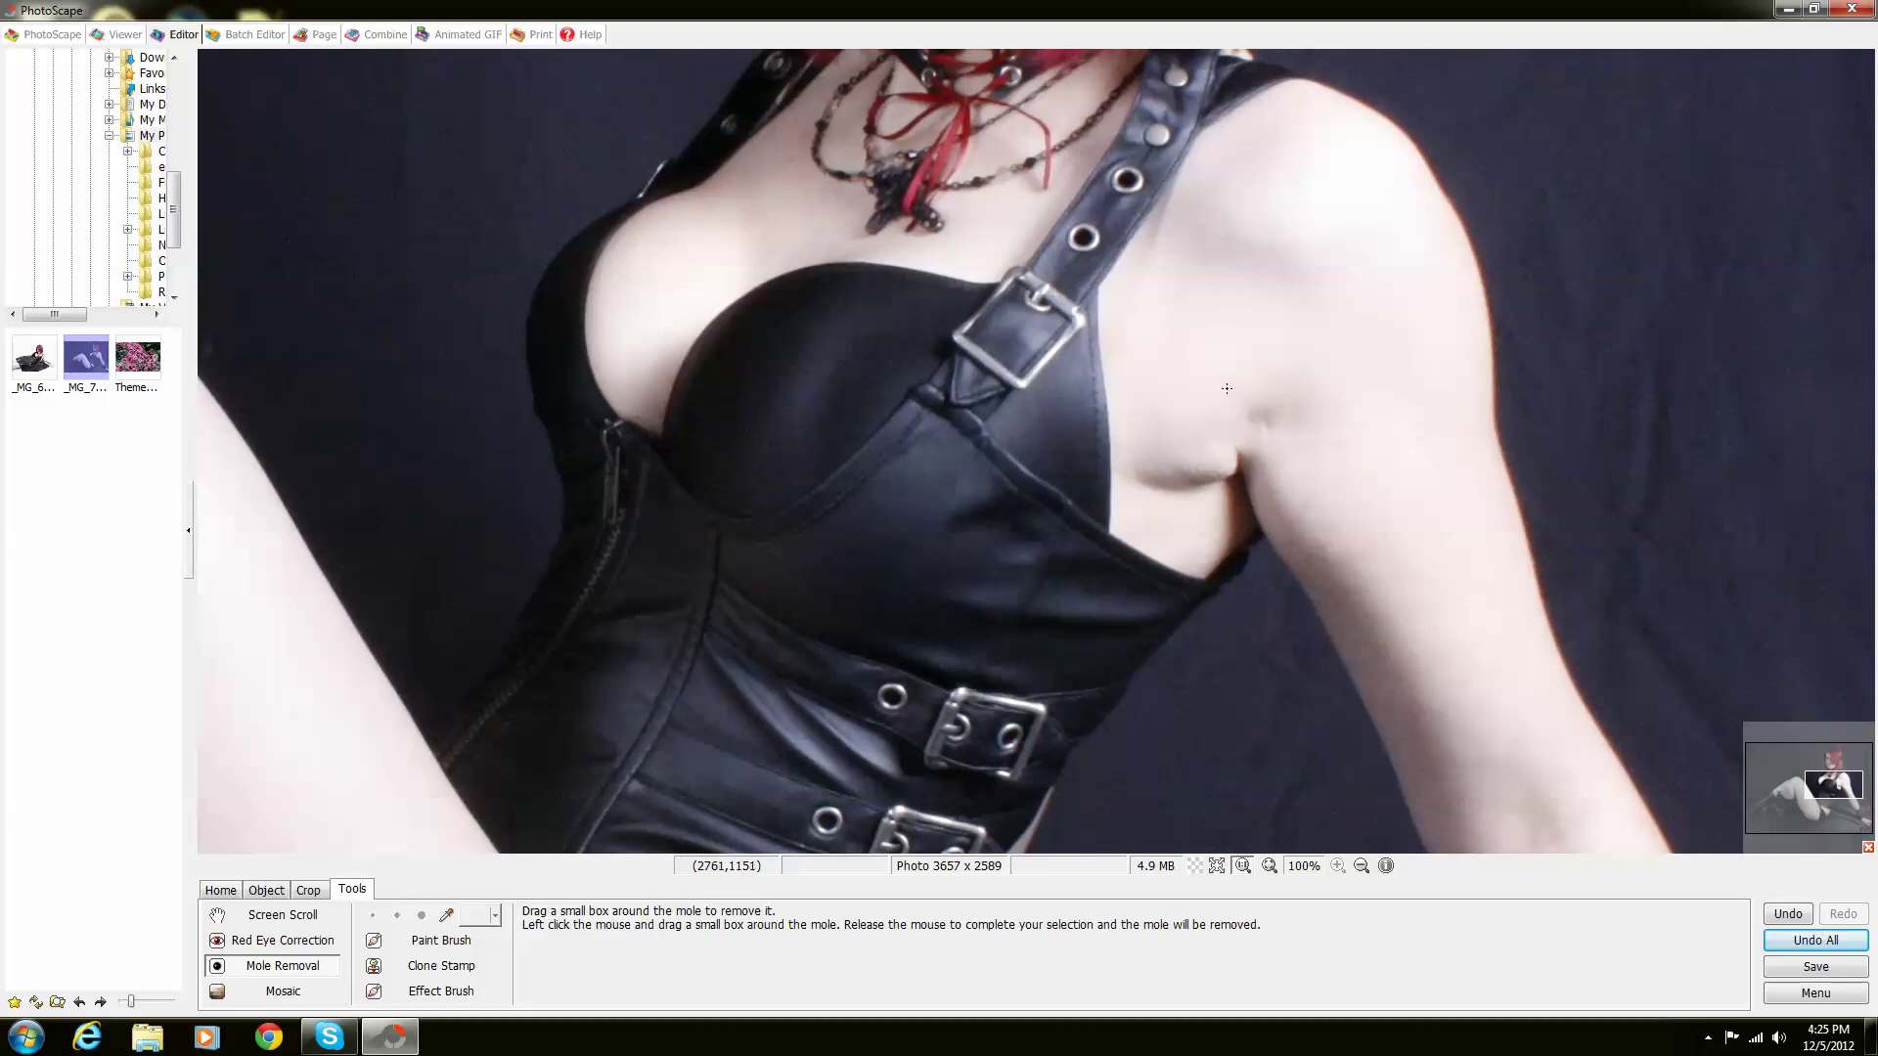
drag(1227, 389, 1297, 441)
drag(1233, 390, 1305, 444)
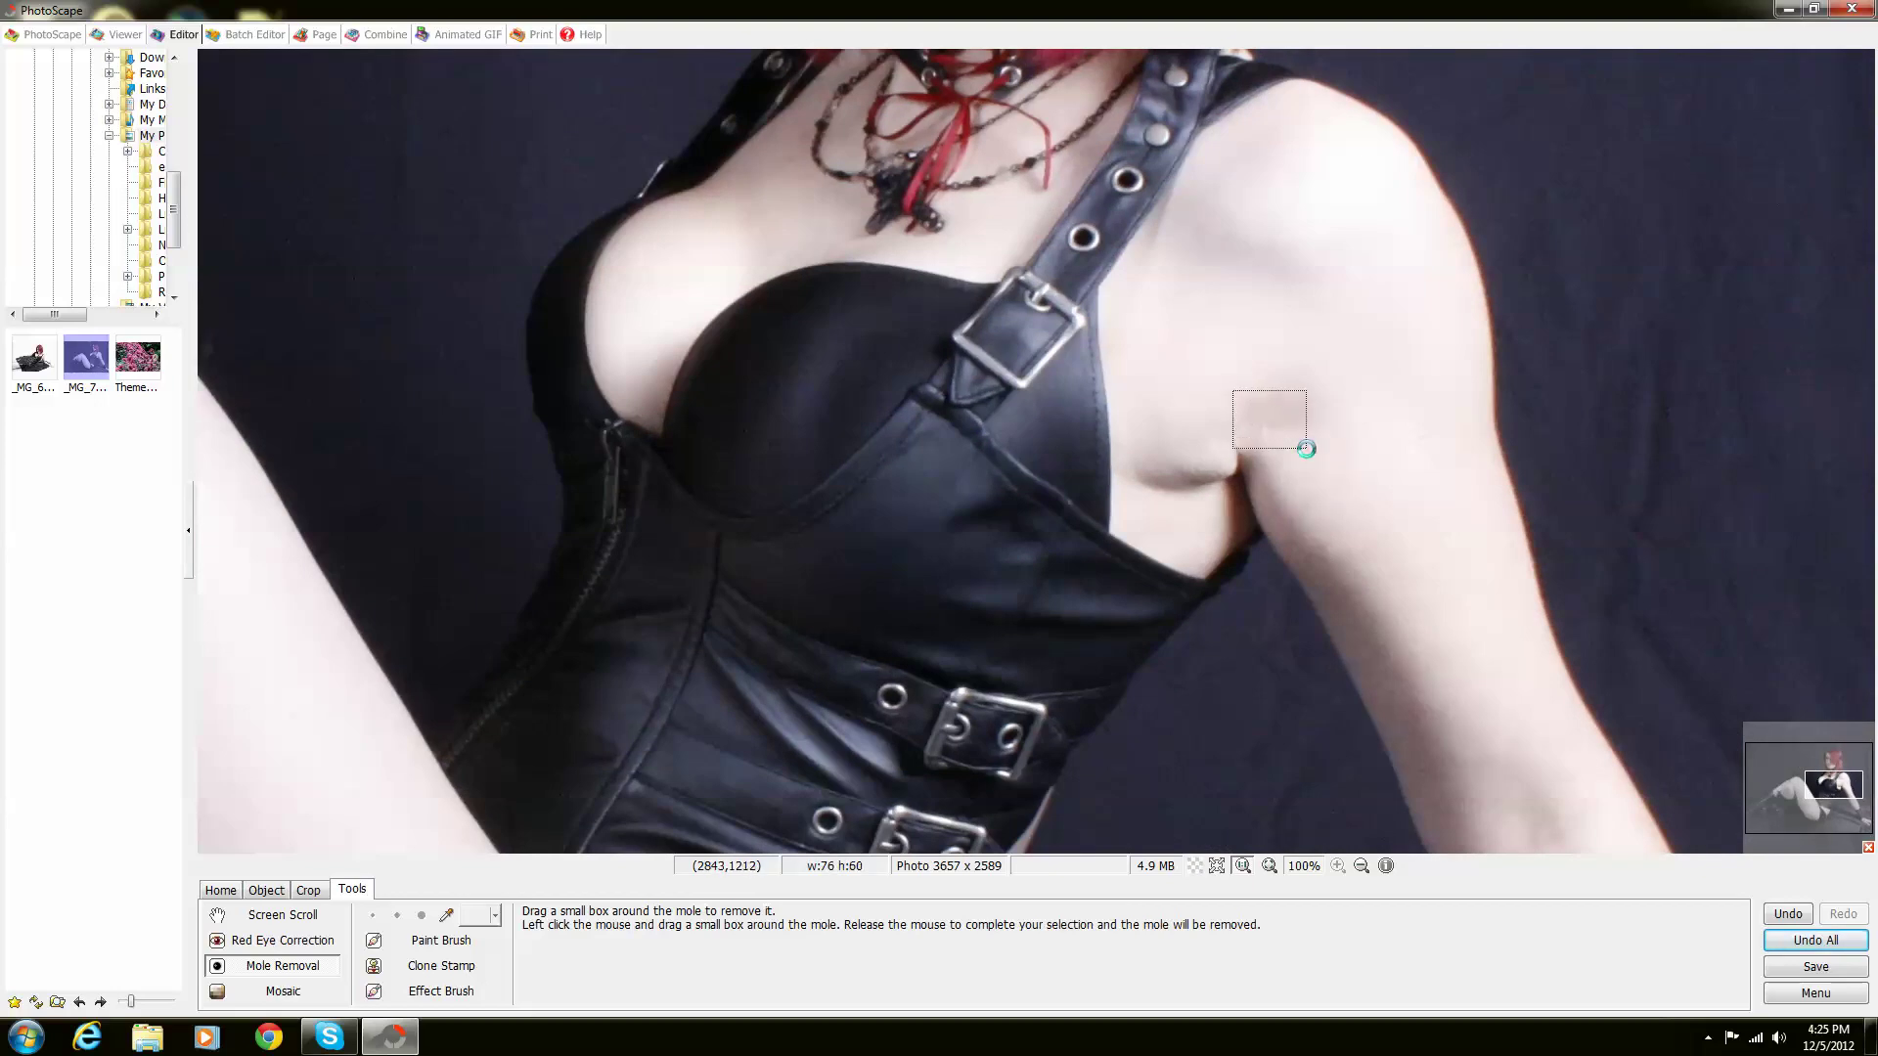
drag(1230, 381, 1311, 452)
drag(1849, 789, 1803, 790)
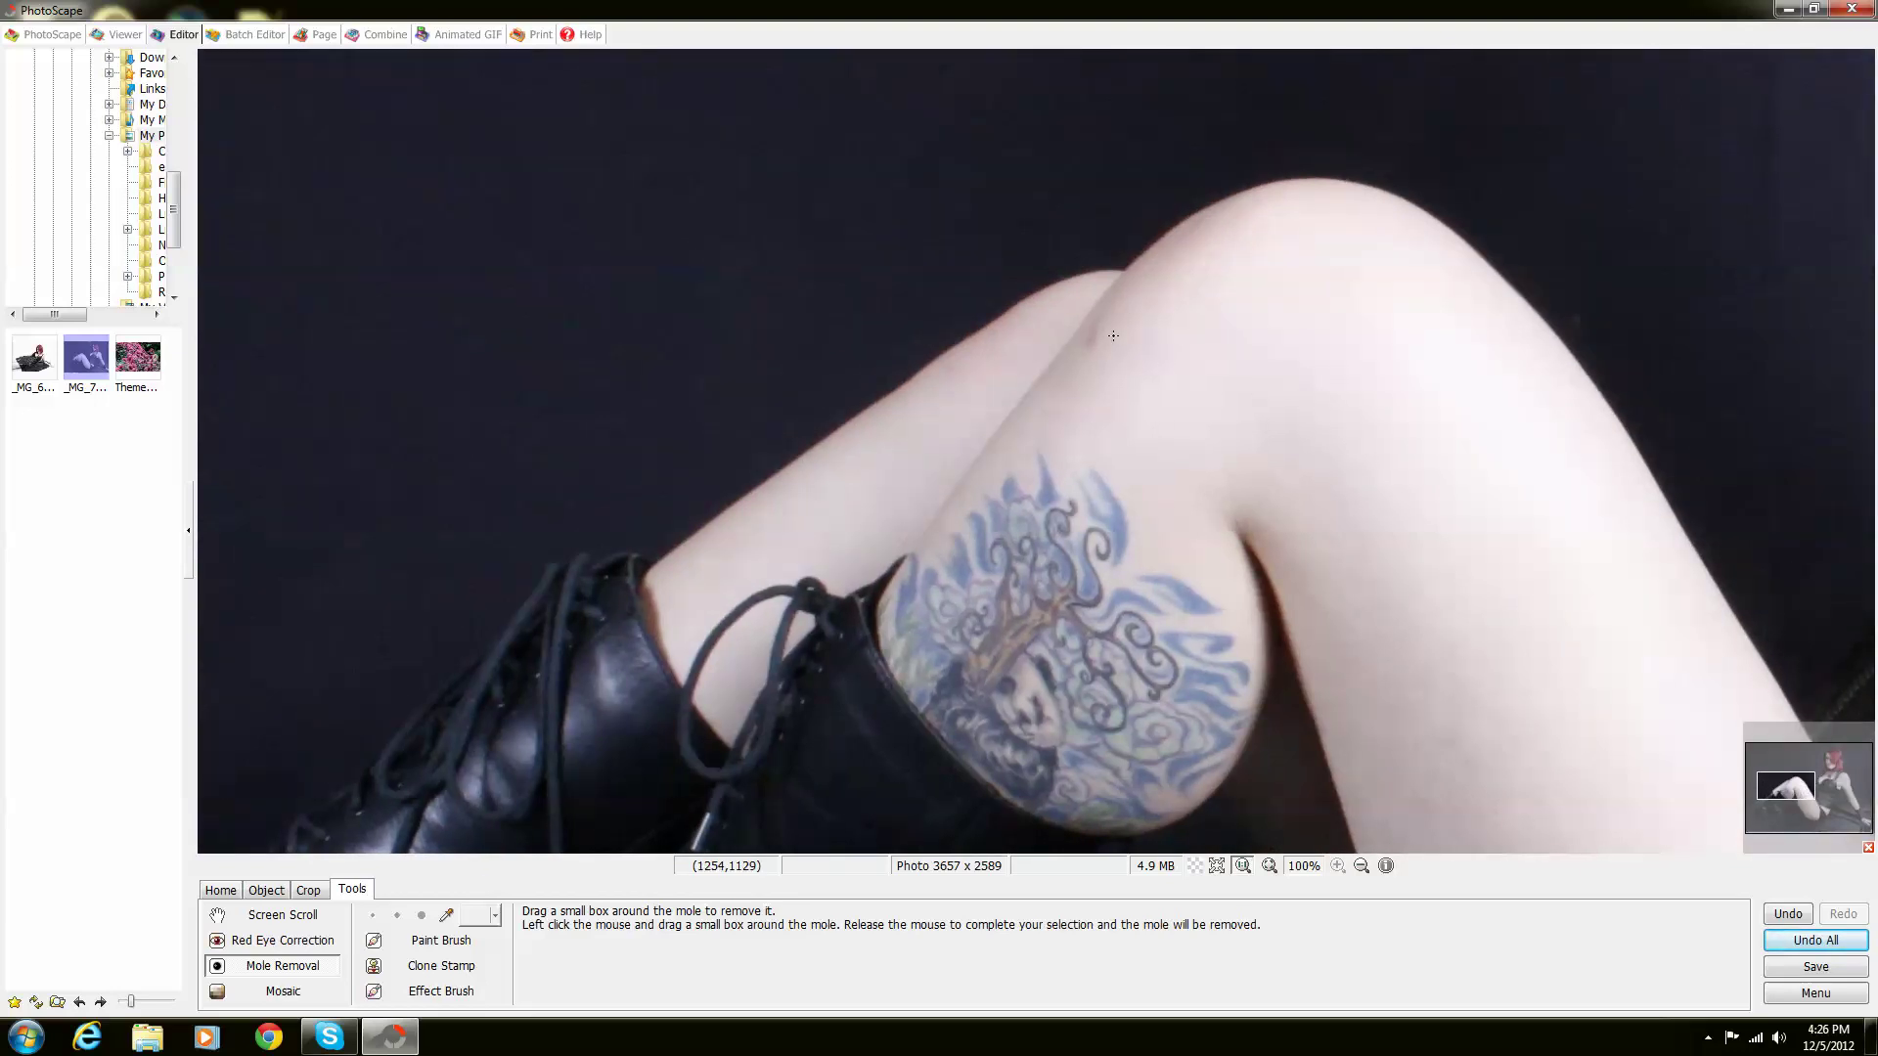
drag(1086, 313, 1113, 357)
drag(1097, 307, 1127, 360)
Zoom out to 31% to show the whole photo and undo all retouching
click(1362, 865)
click(1362, 865)
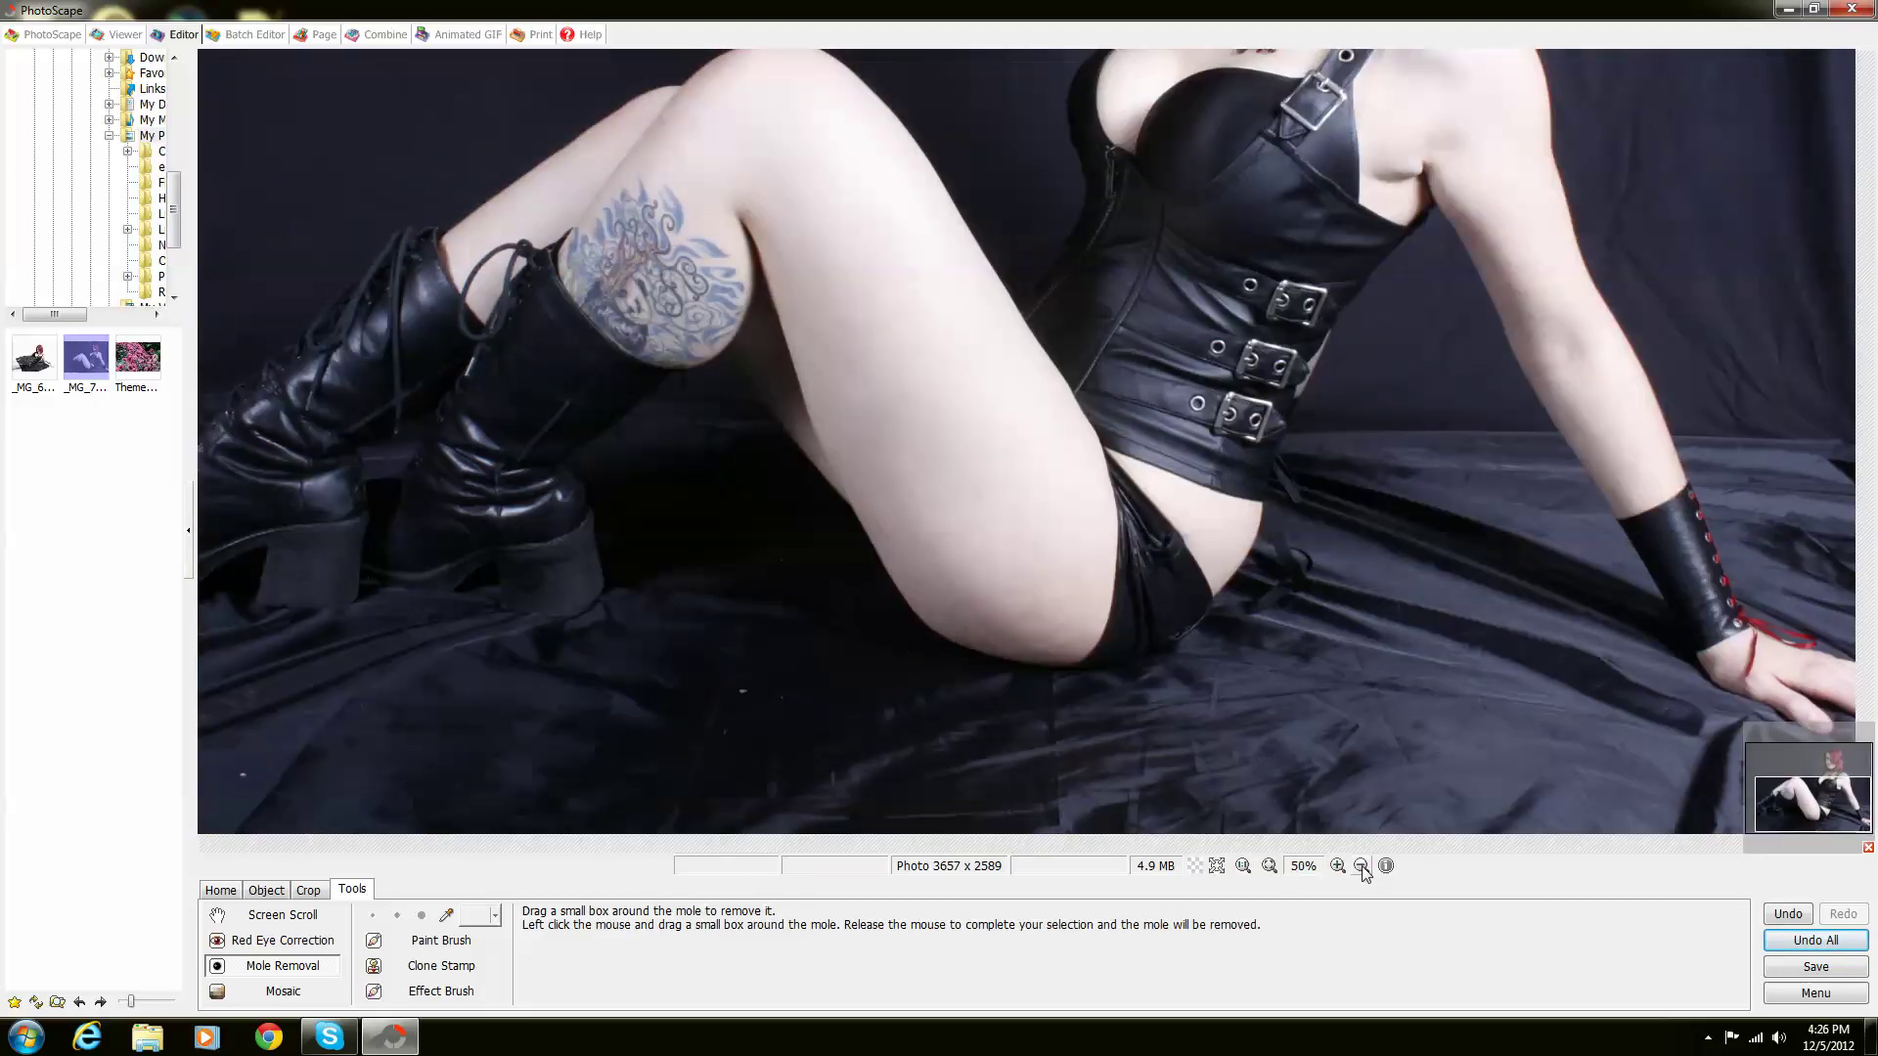
click(1361, 865)
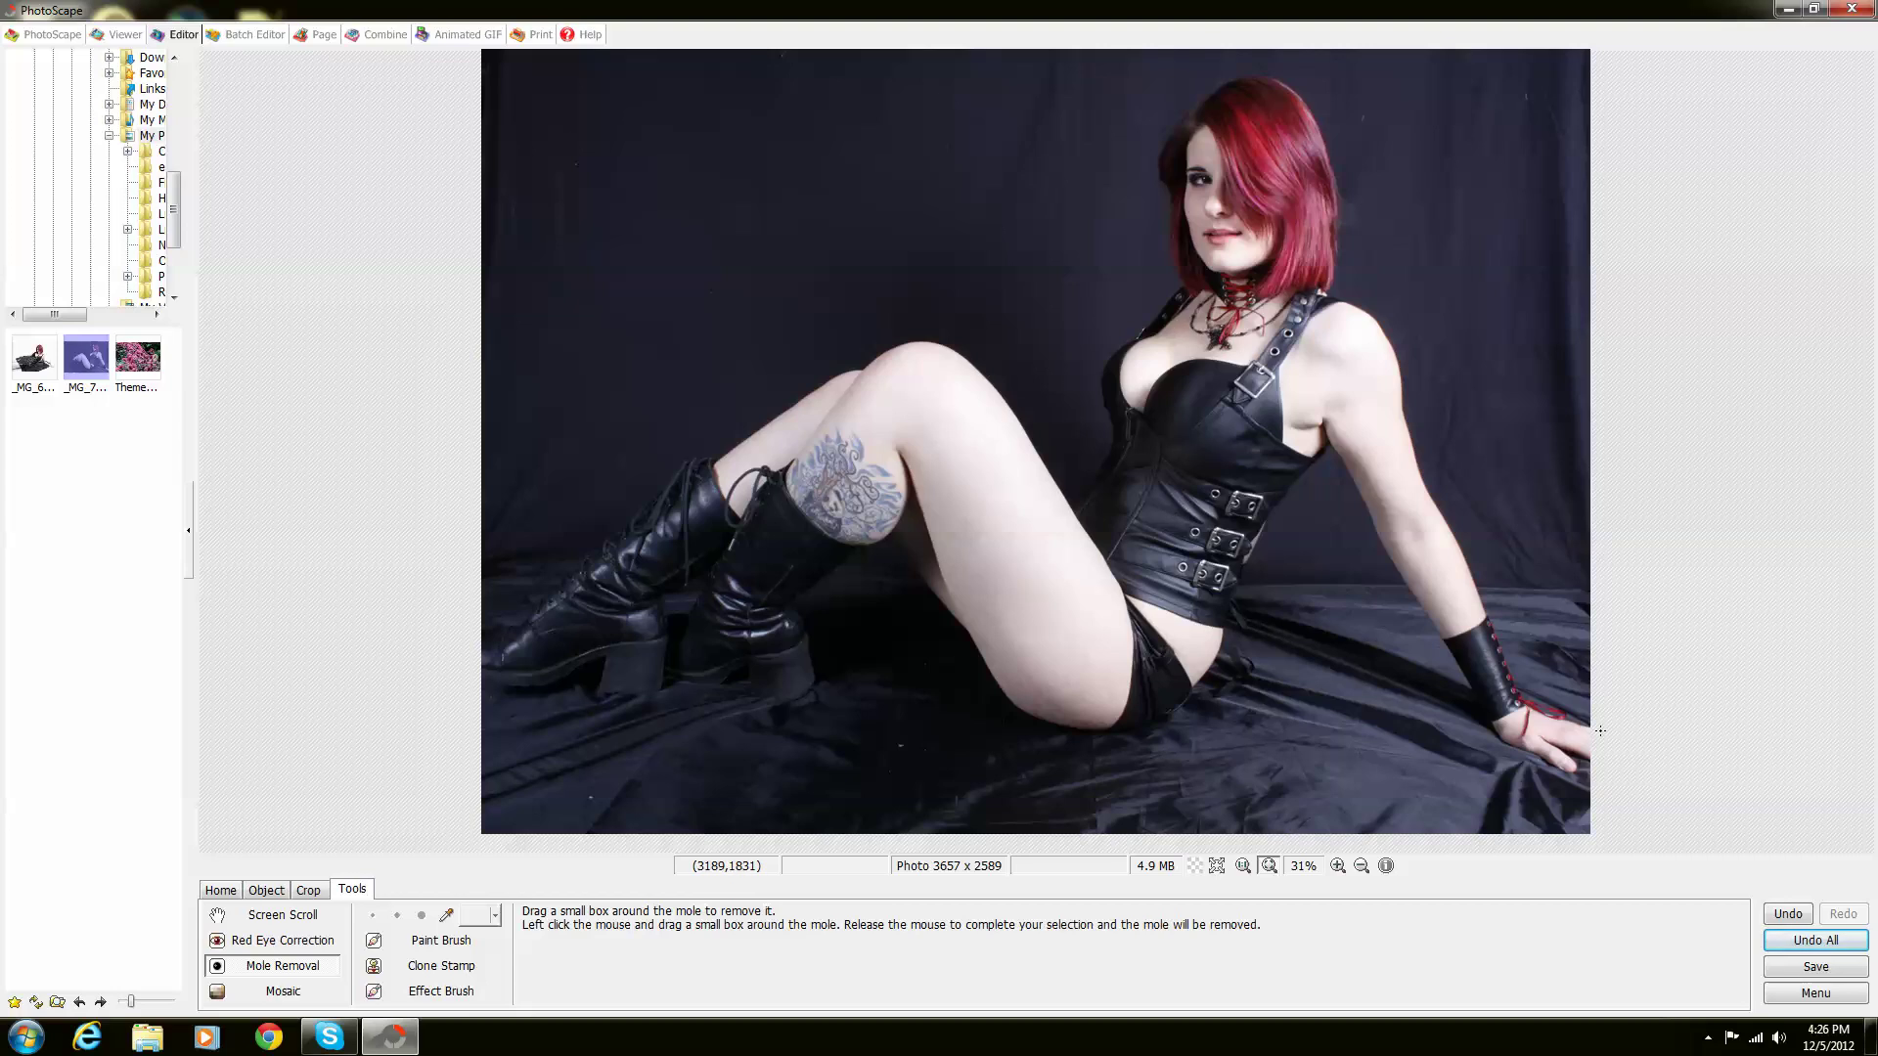
click(1802, 943)
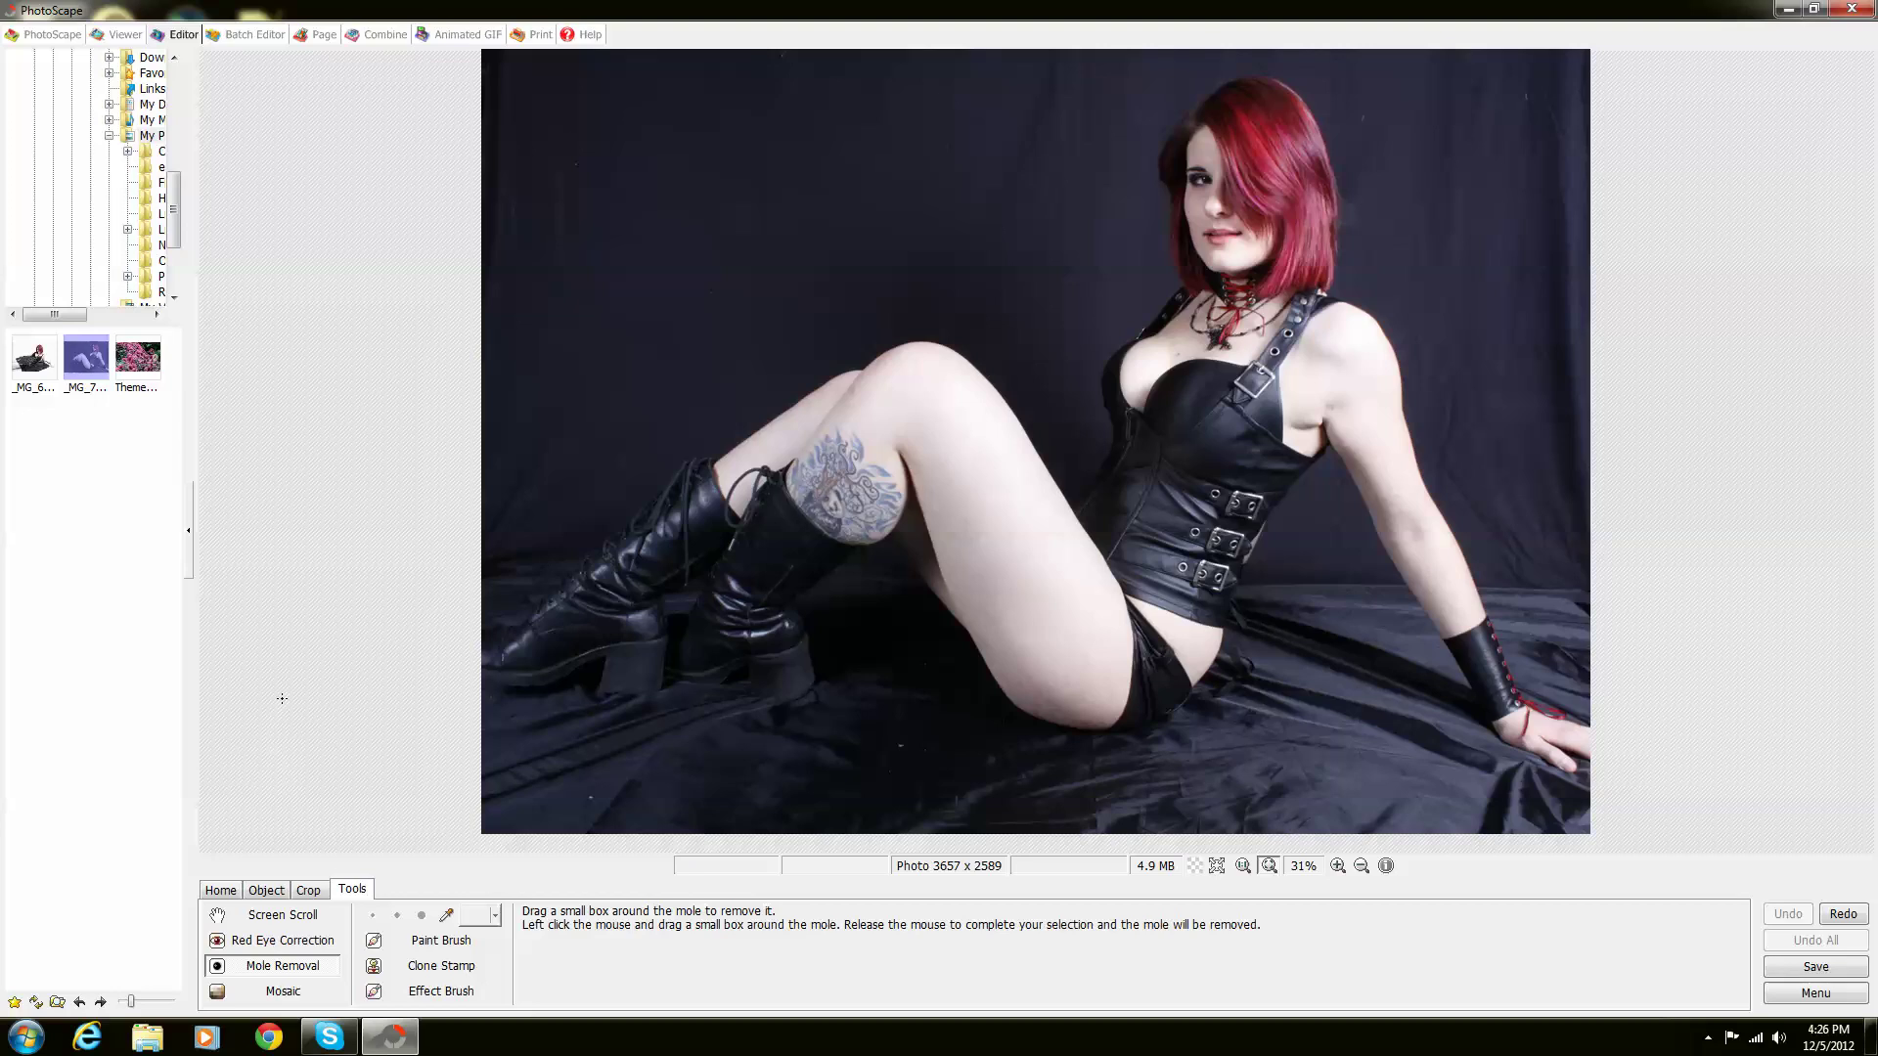
Pixelate the shoulder with Mosaic - Middle
click(283, 991)
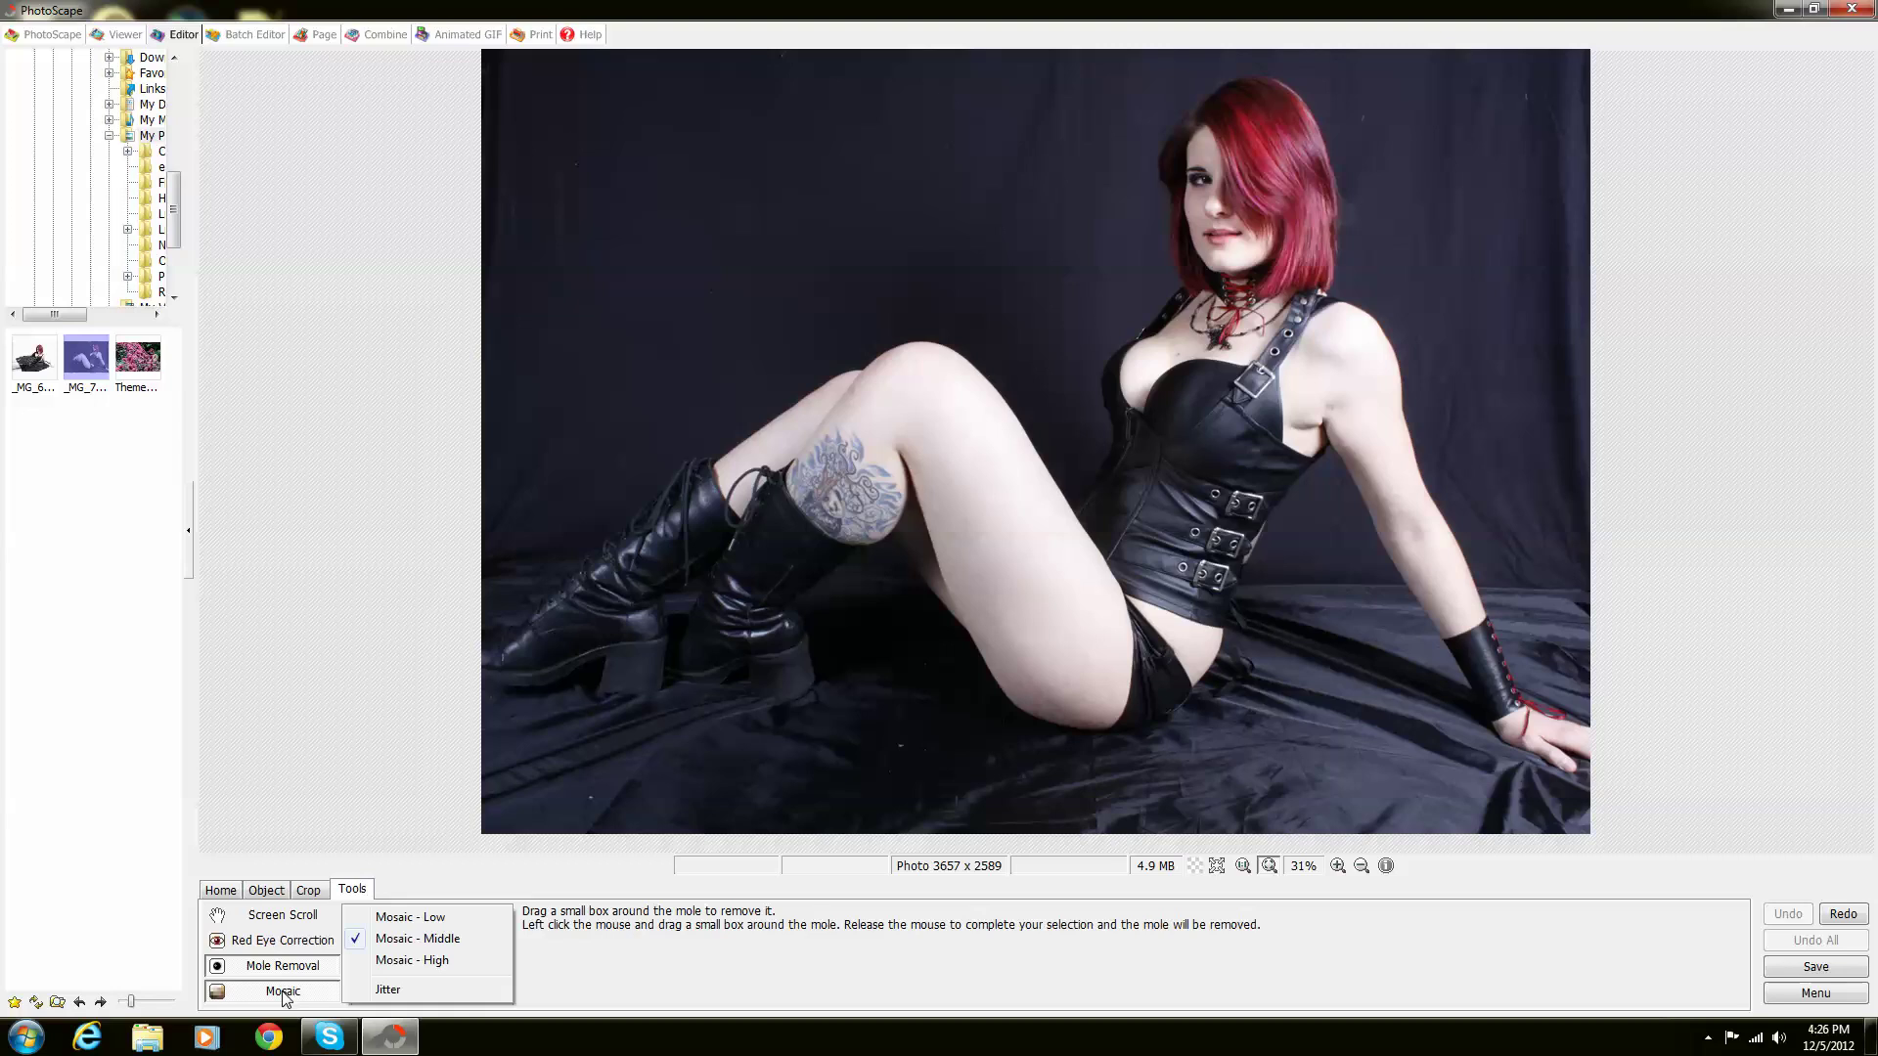
click(377, 919)
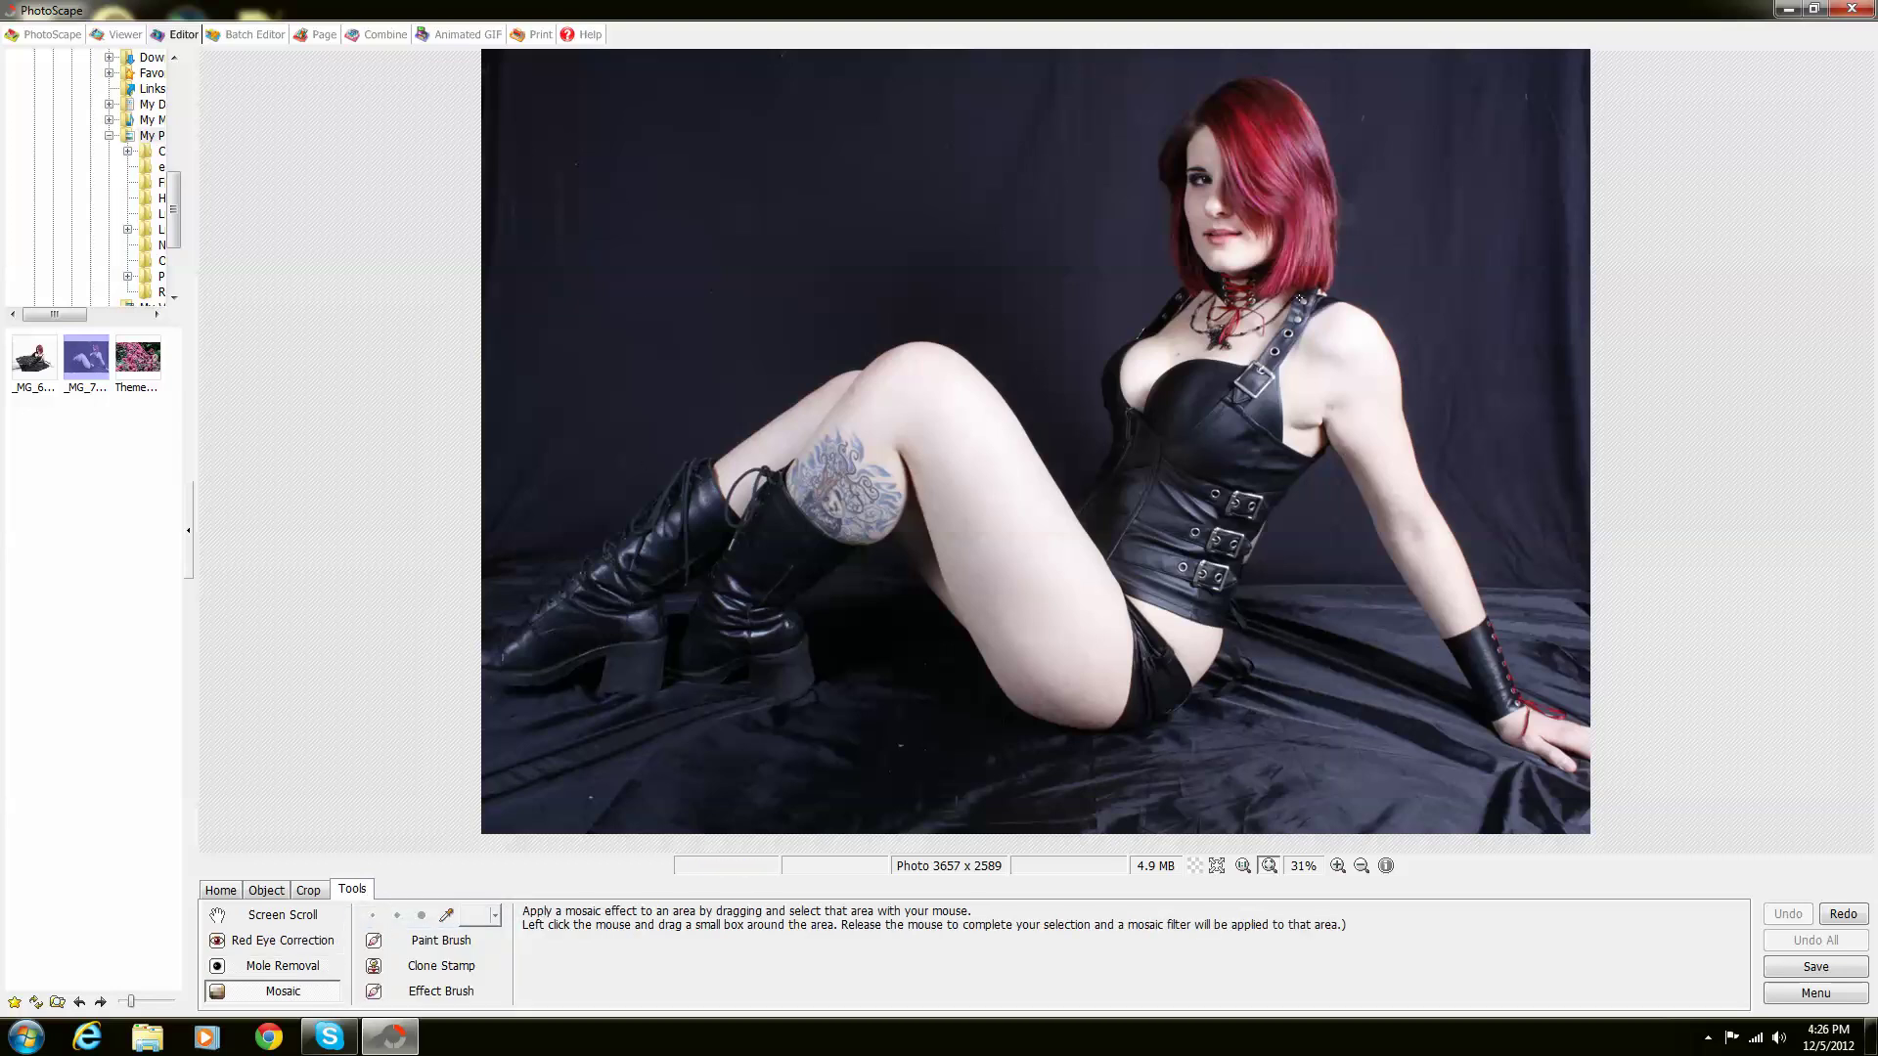
drag(1287, 293, 1439, 468)
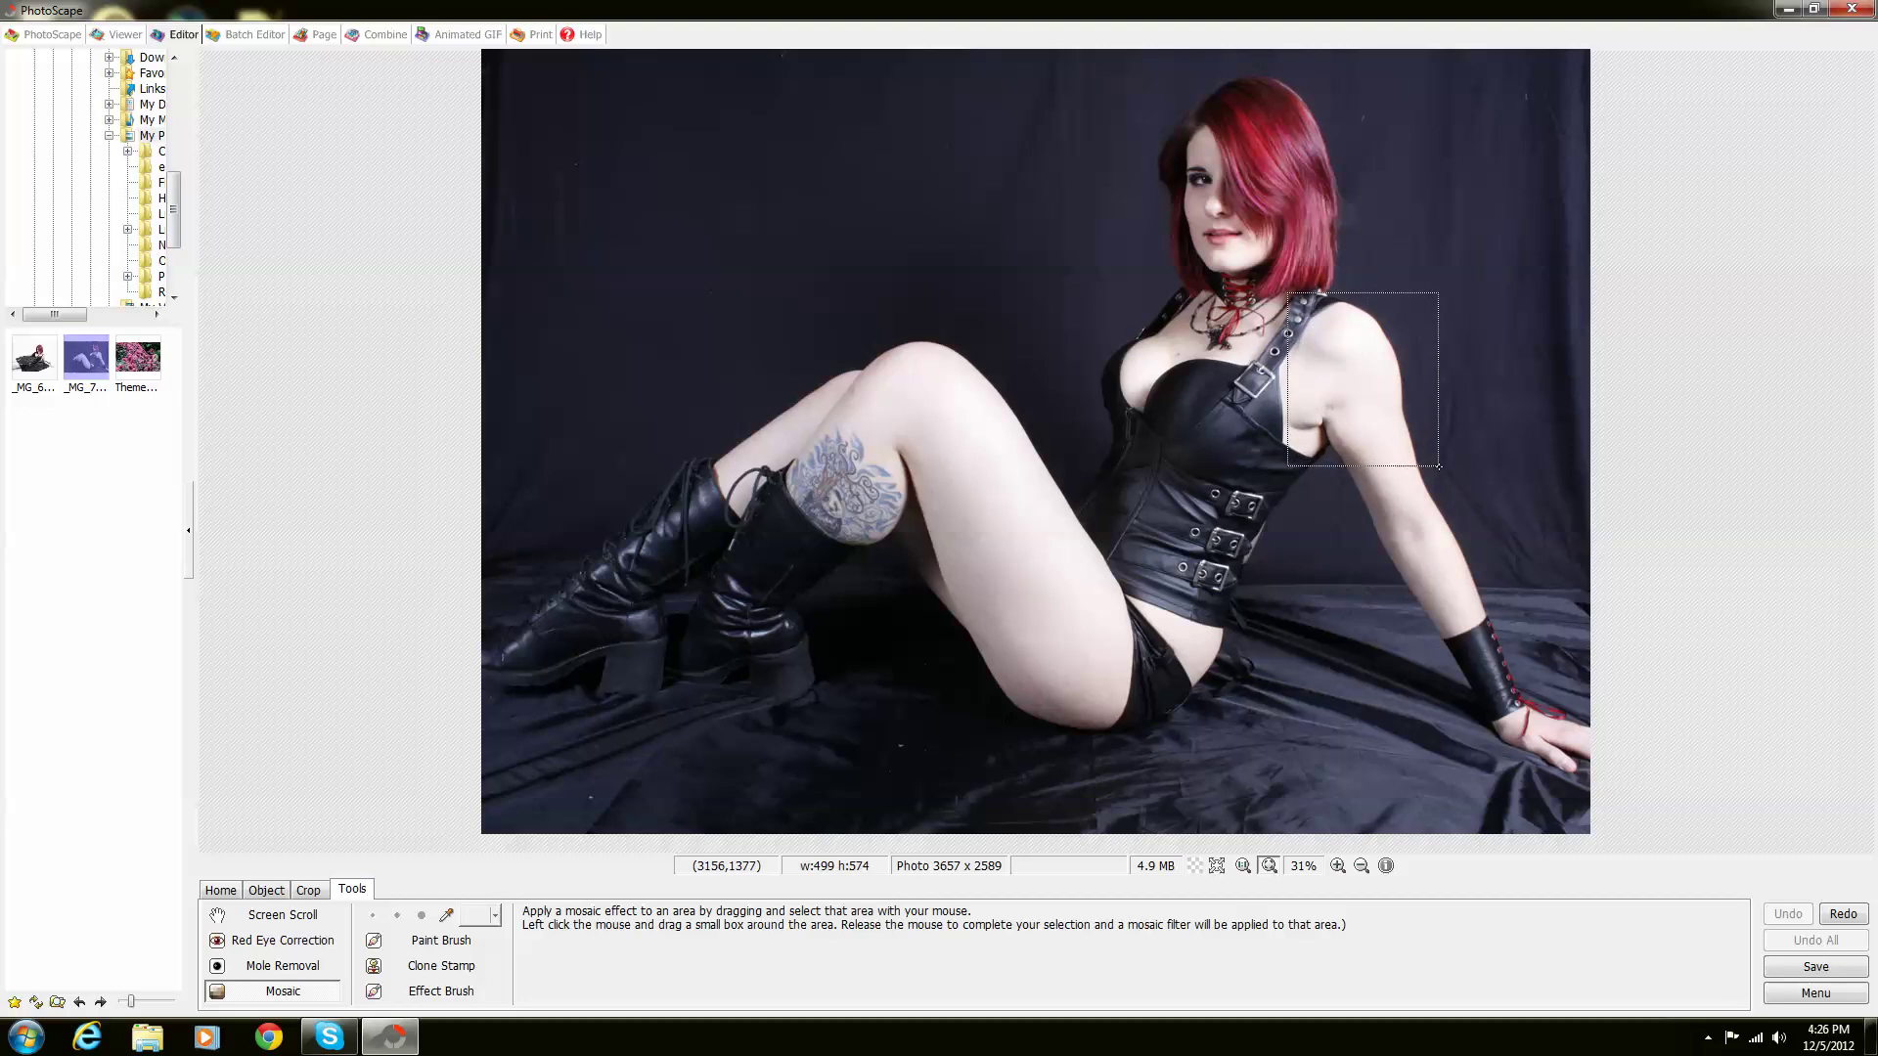
drag(1440, 467, 1440, 467)
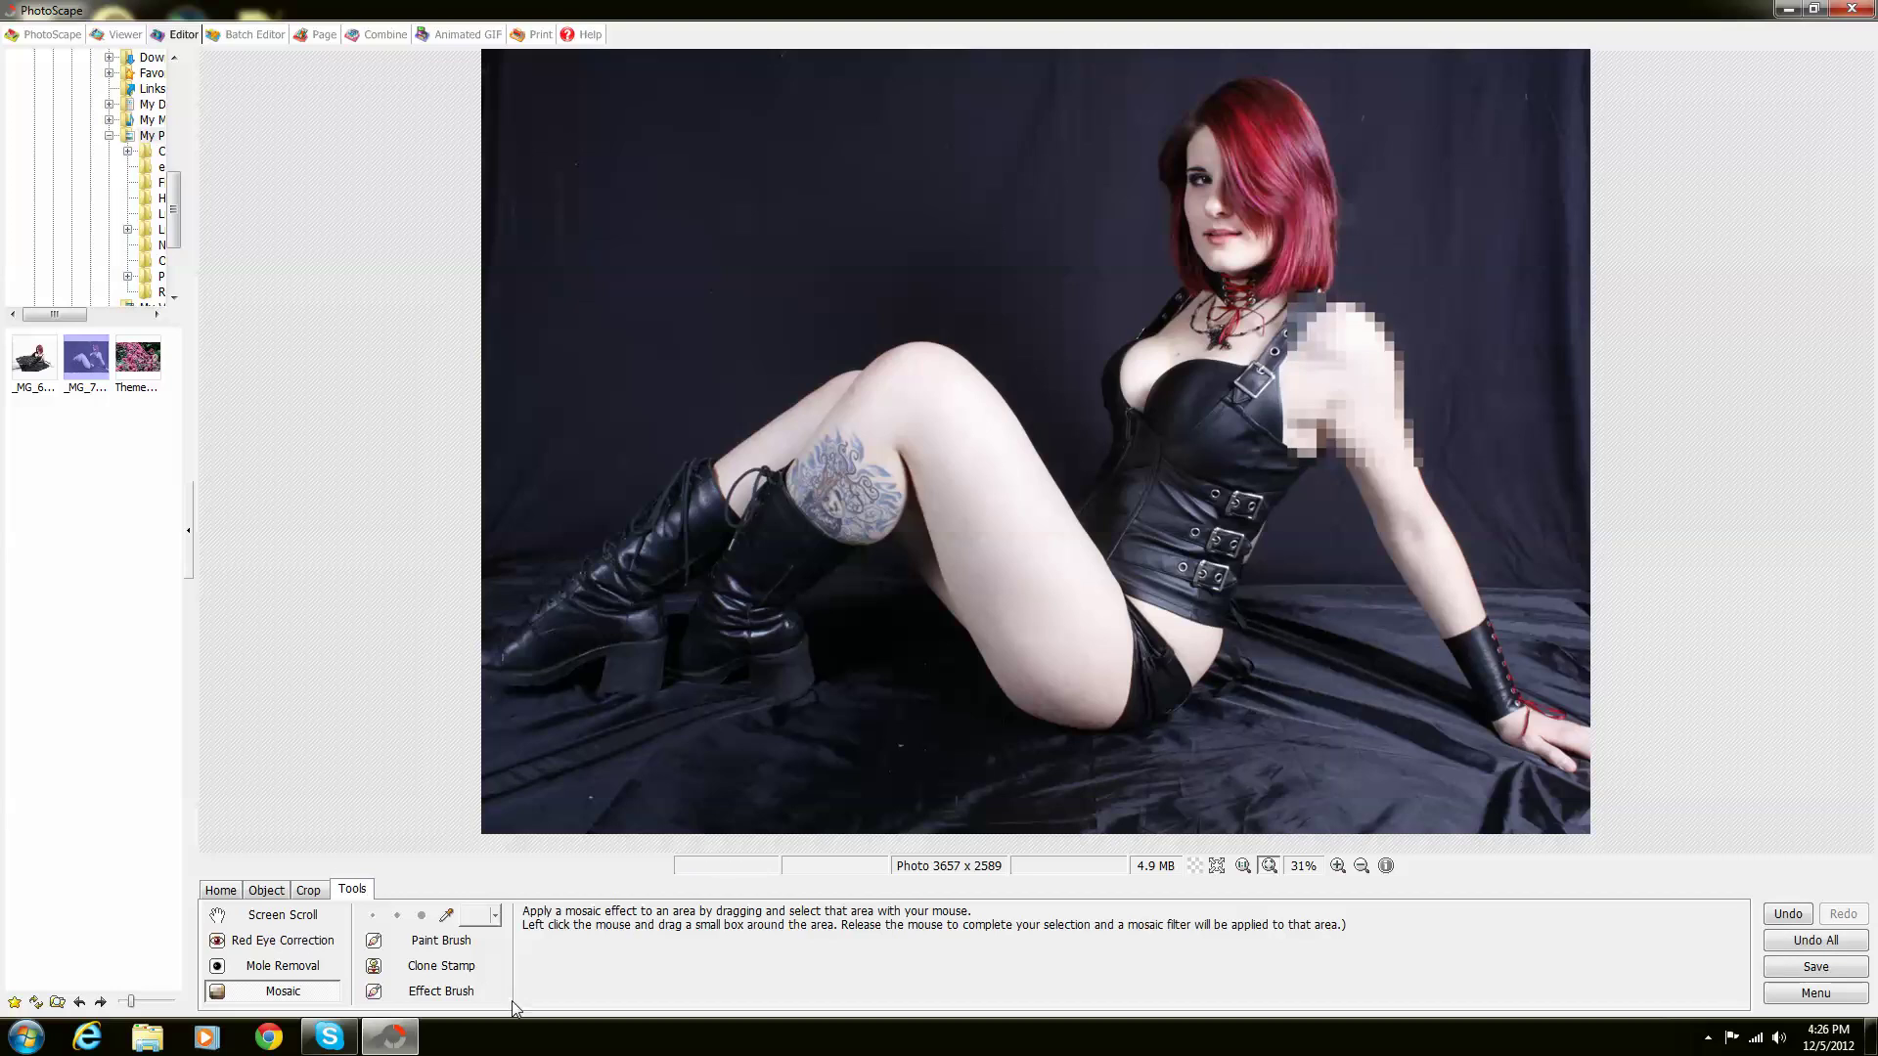
Pixelate the corset's waist with Mosaic - High
click(308, 992)
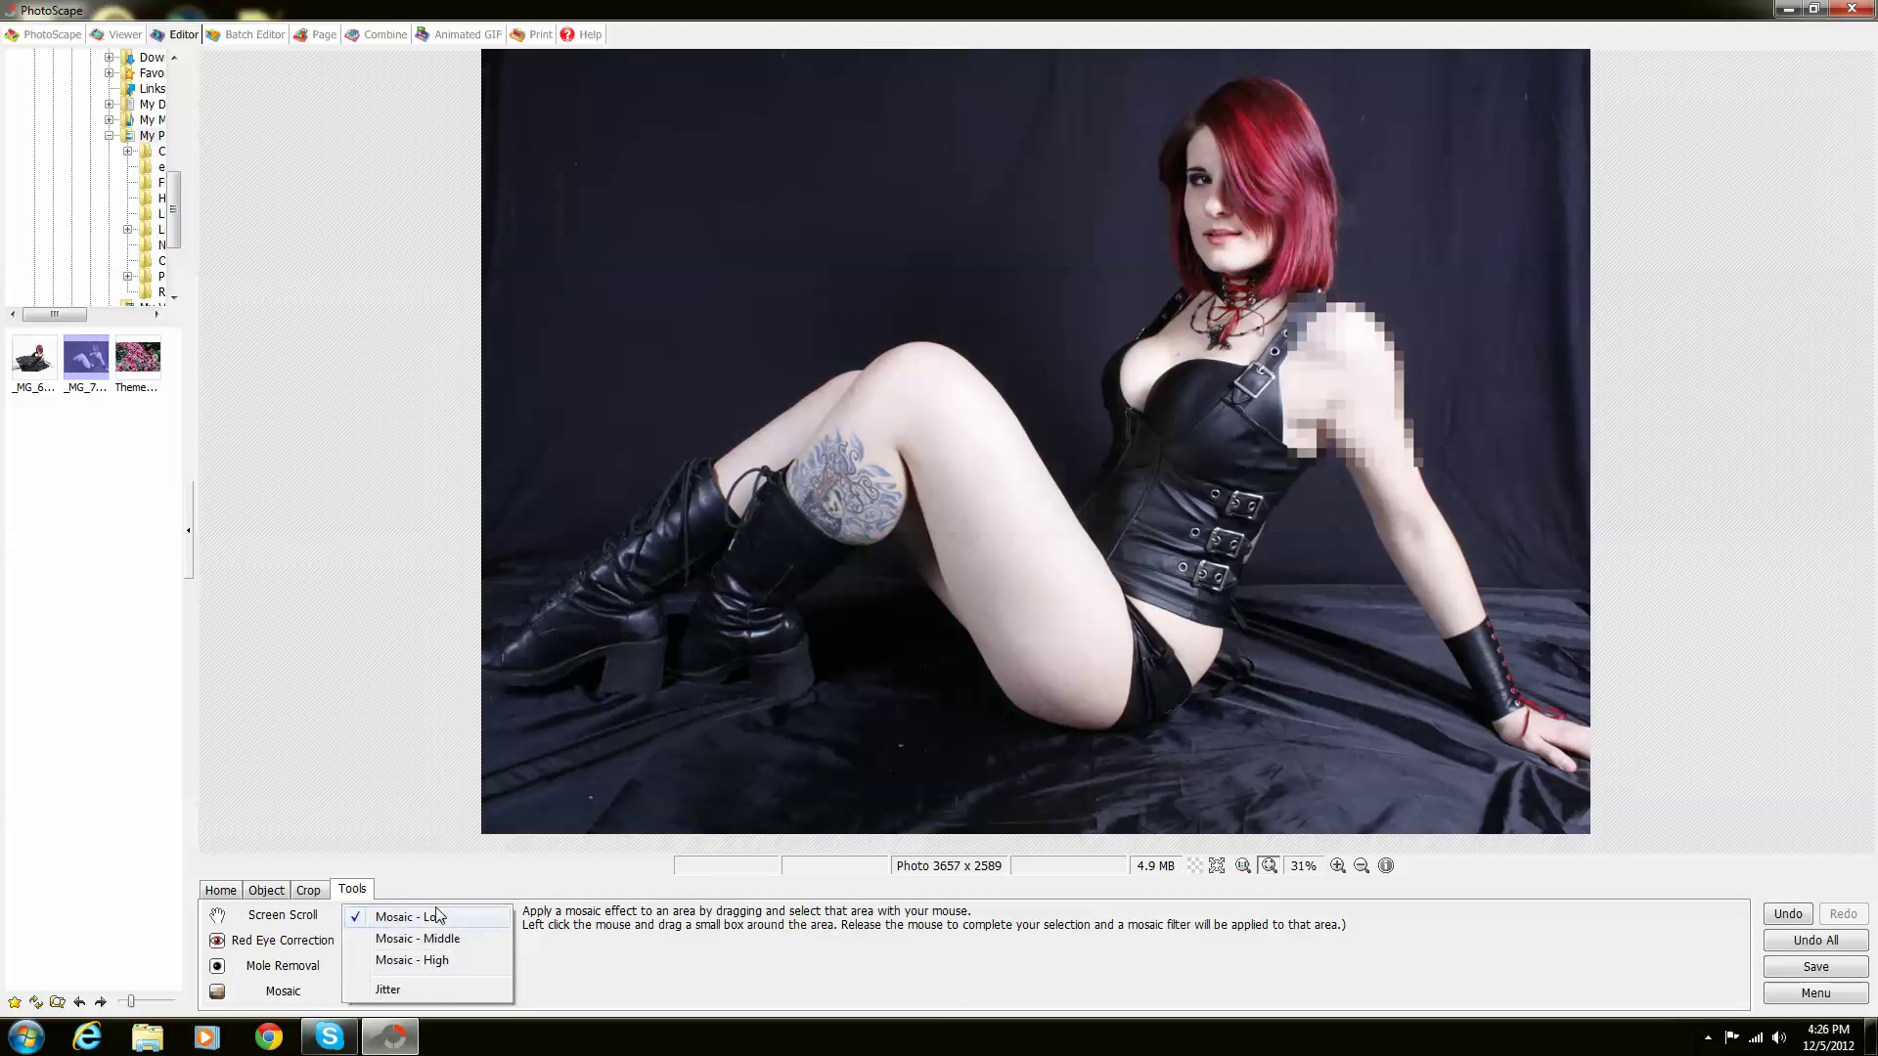
click(445, 962)
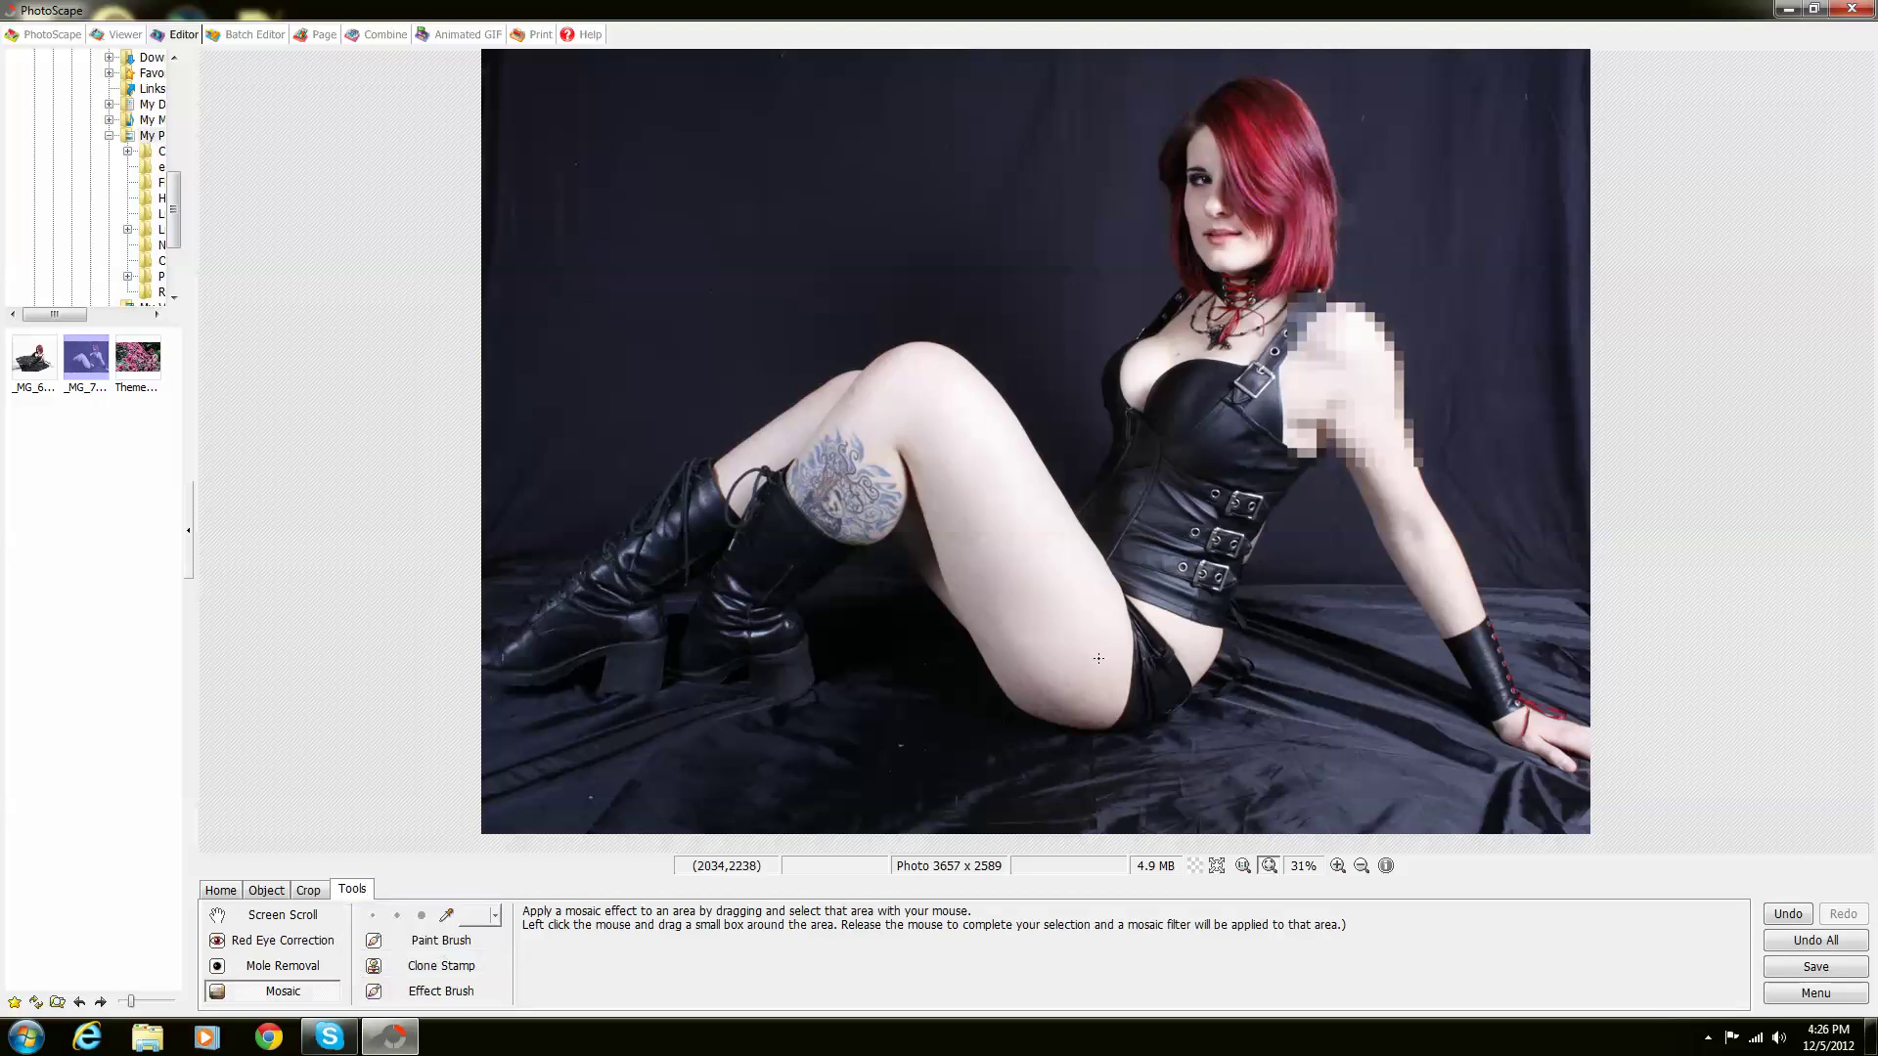
drag(1109, 423, 1243, 575)
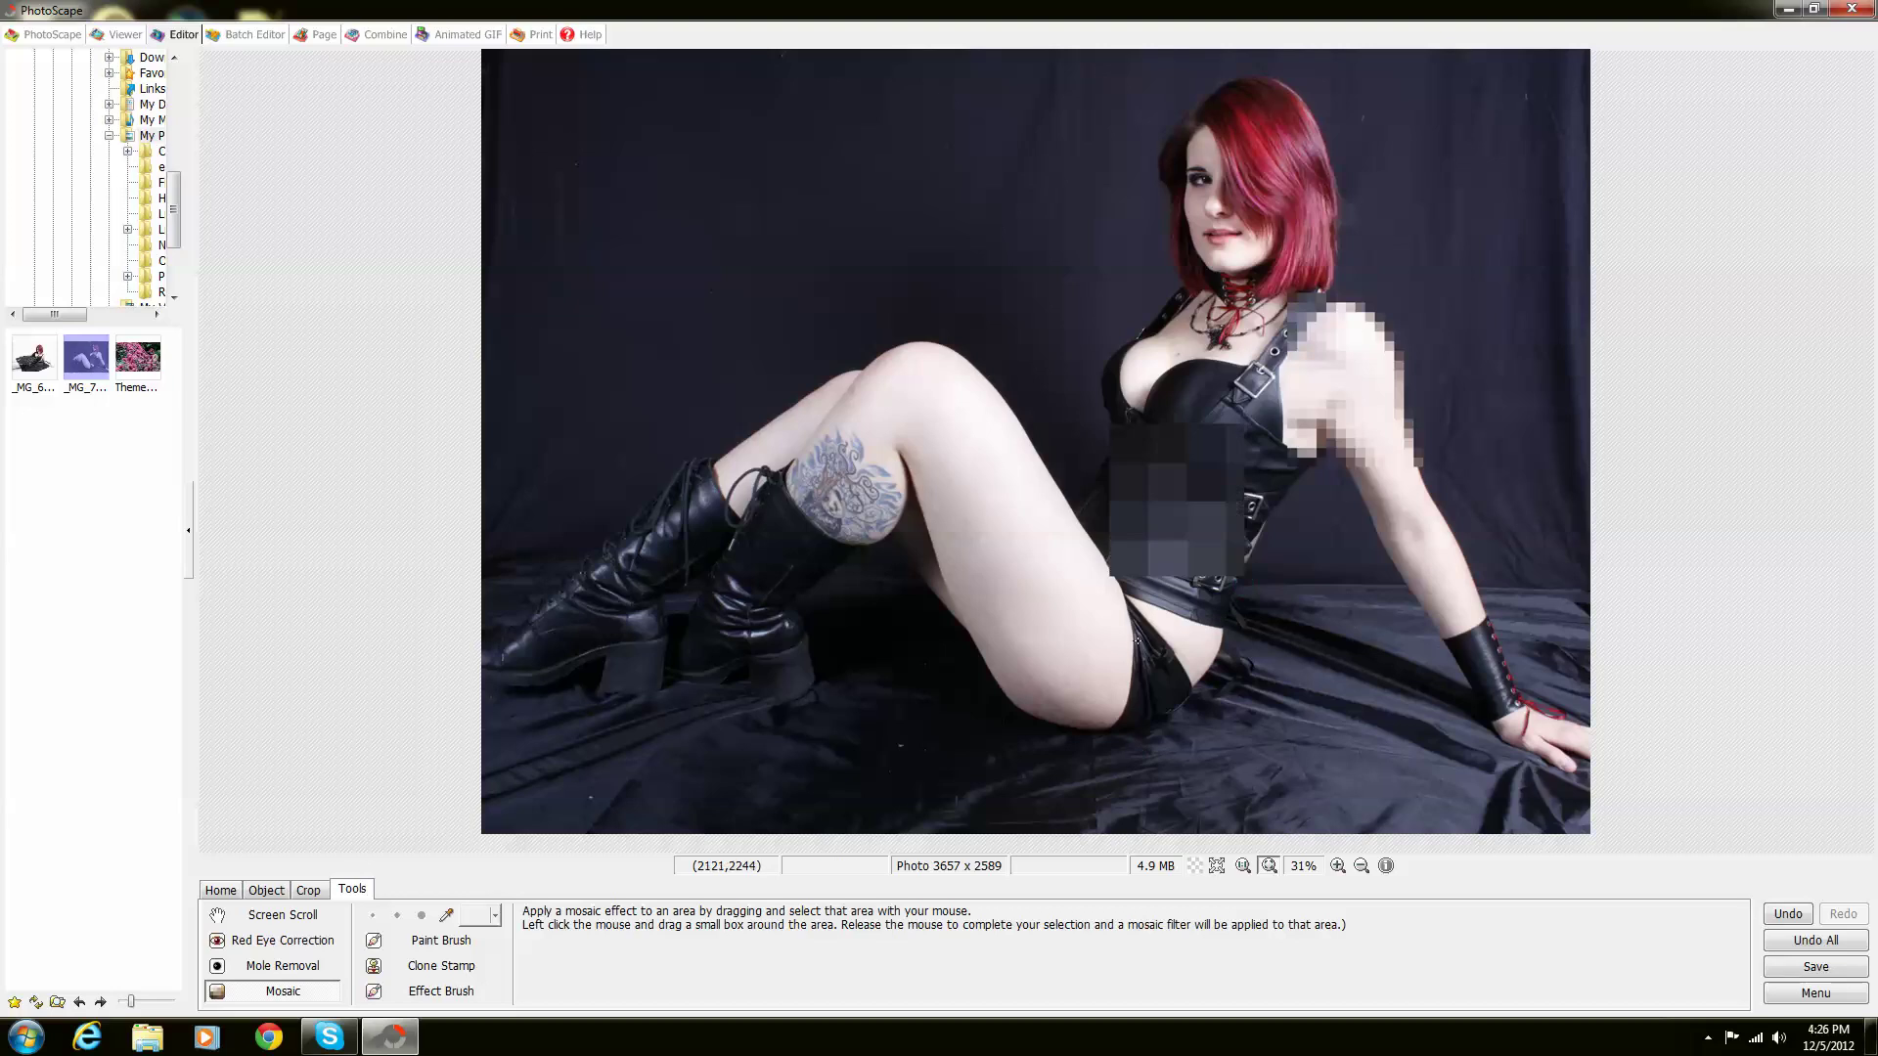
click(326, 993)
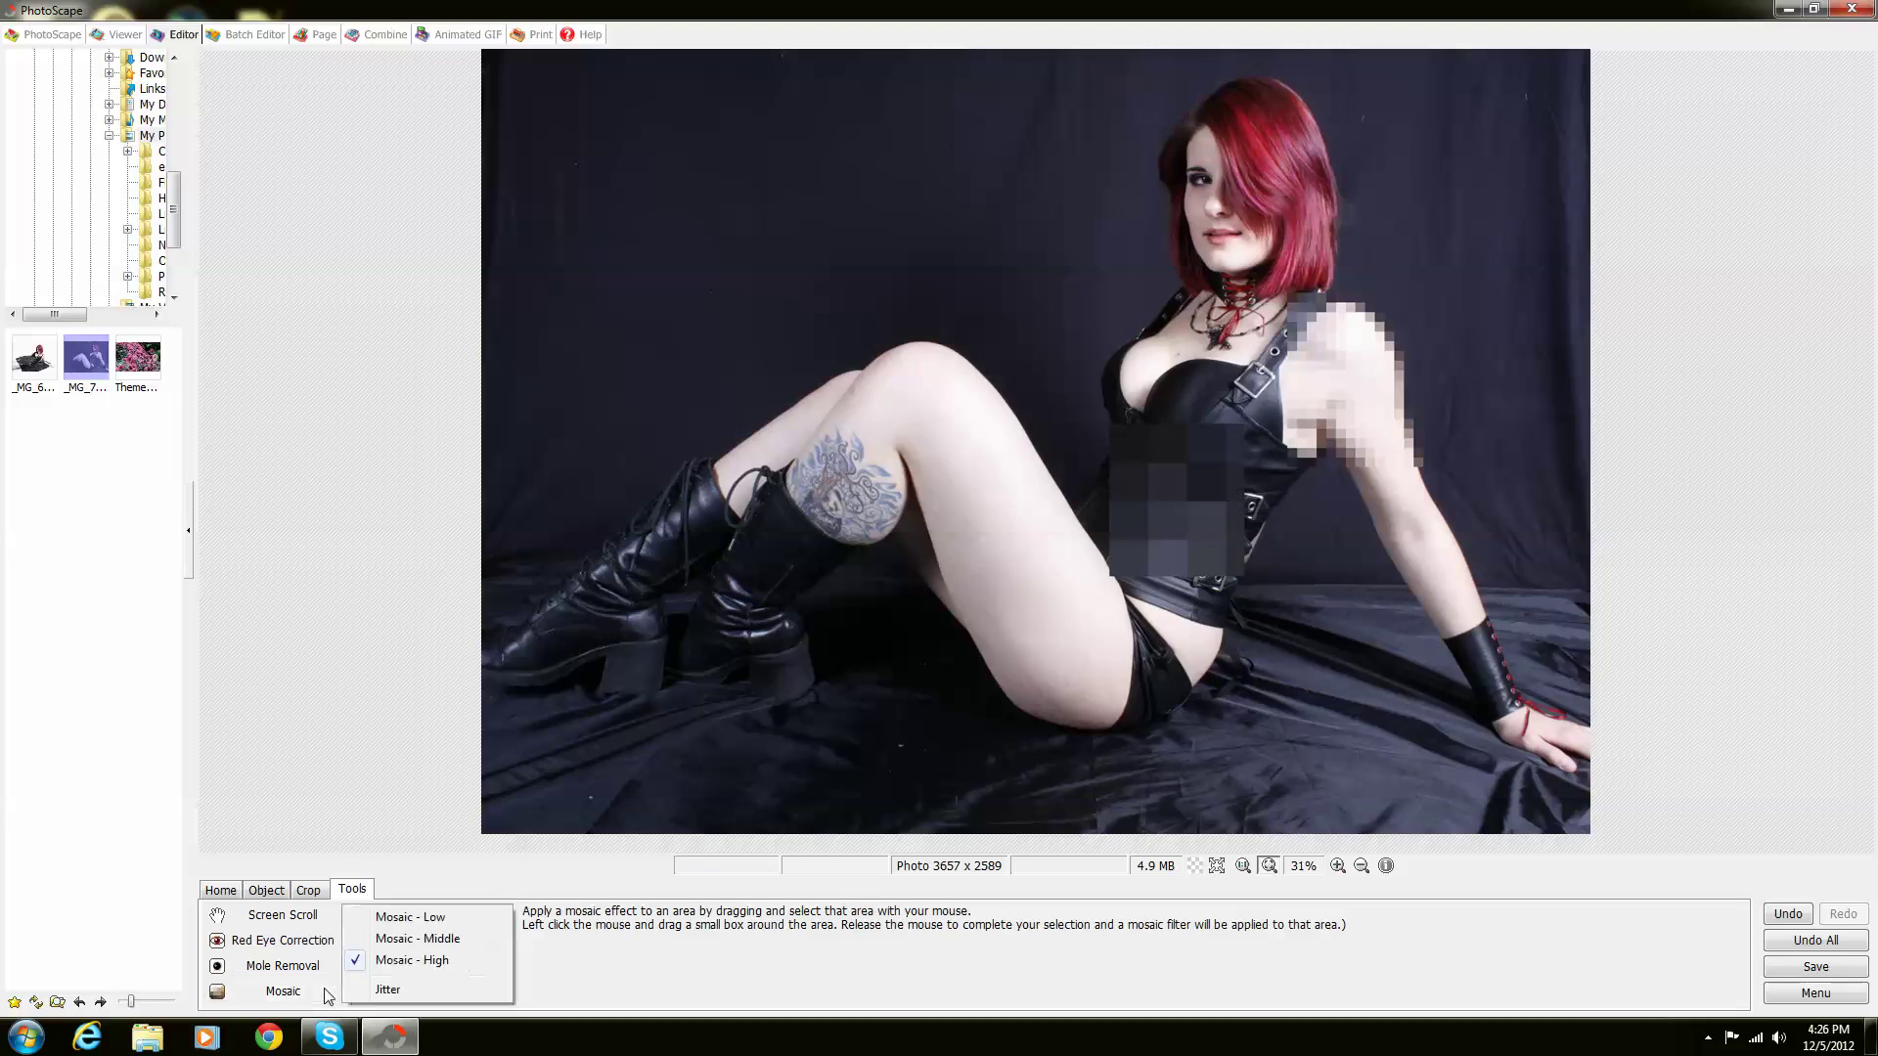
Apply a Jitter mosaic across the whole figure, then undo all mosaic edits
click(396, 990)
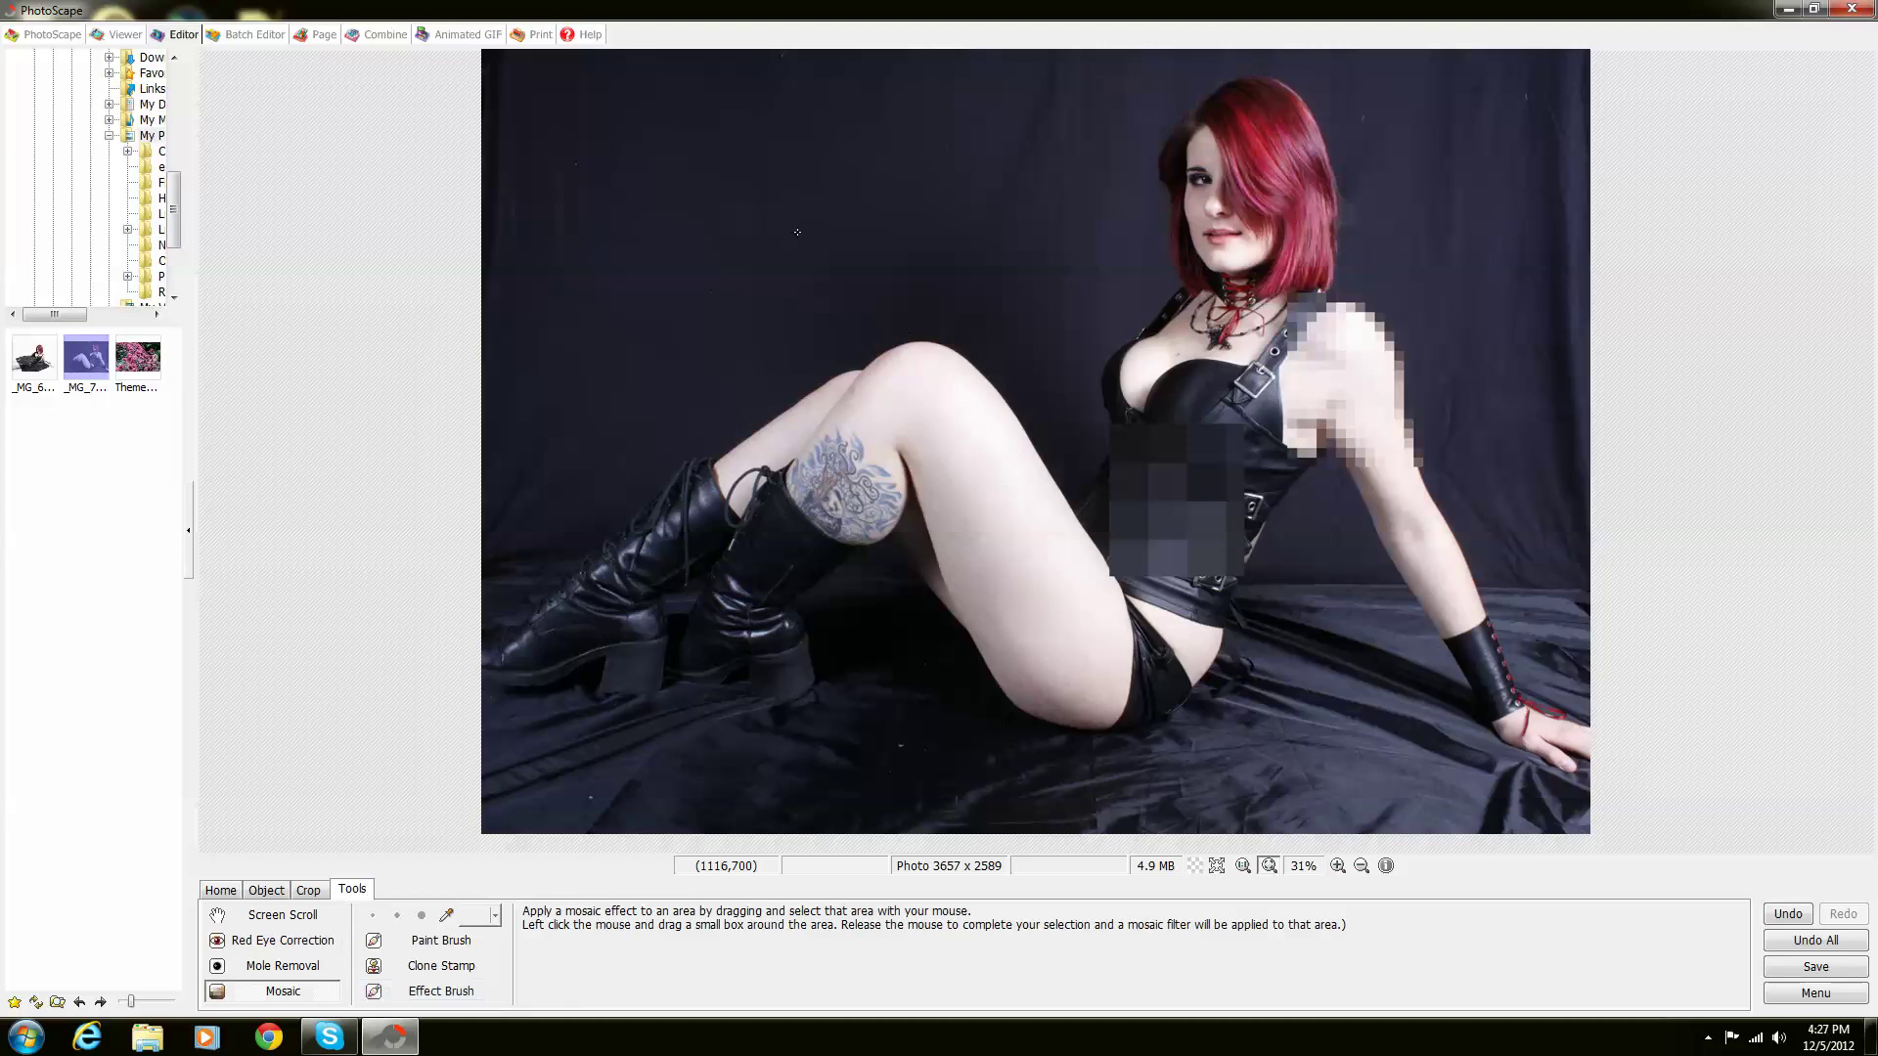
drag(618, 123, 1511, 748)
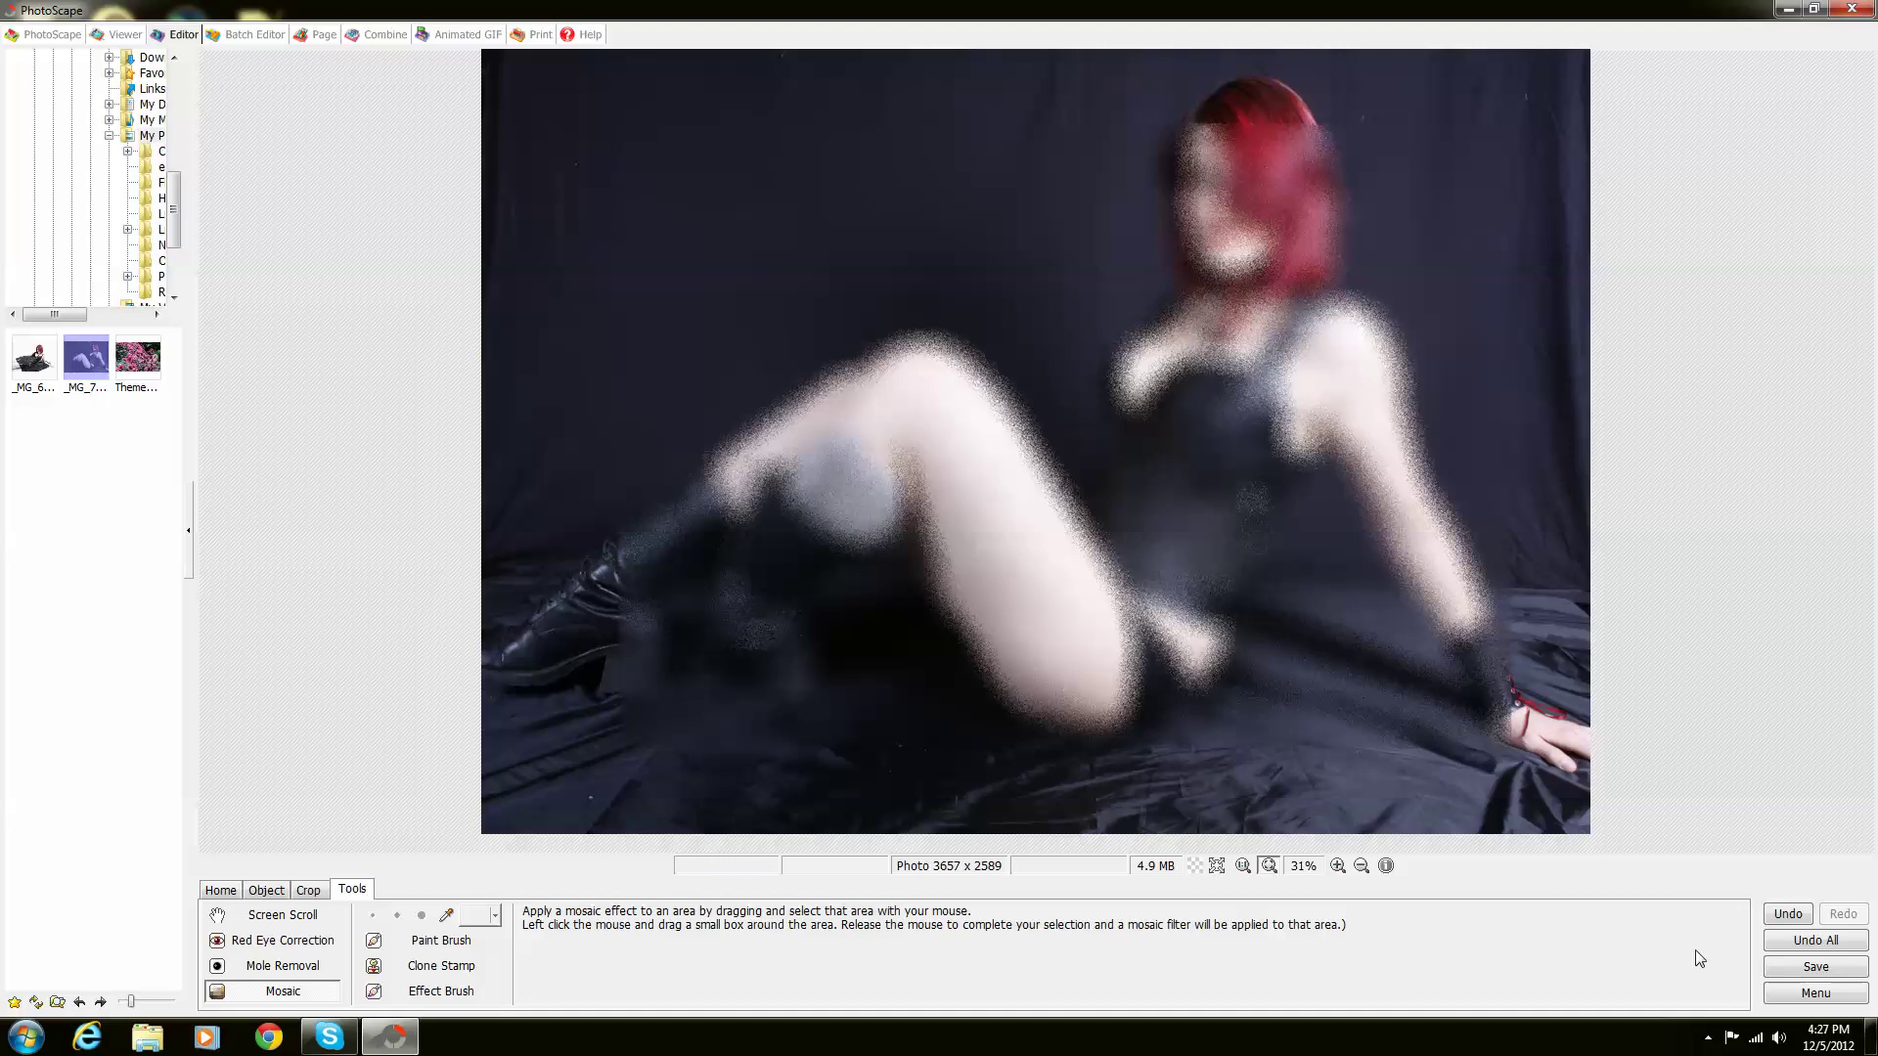
click(1803, 942)
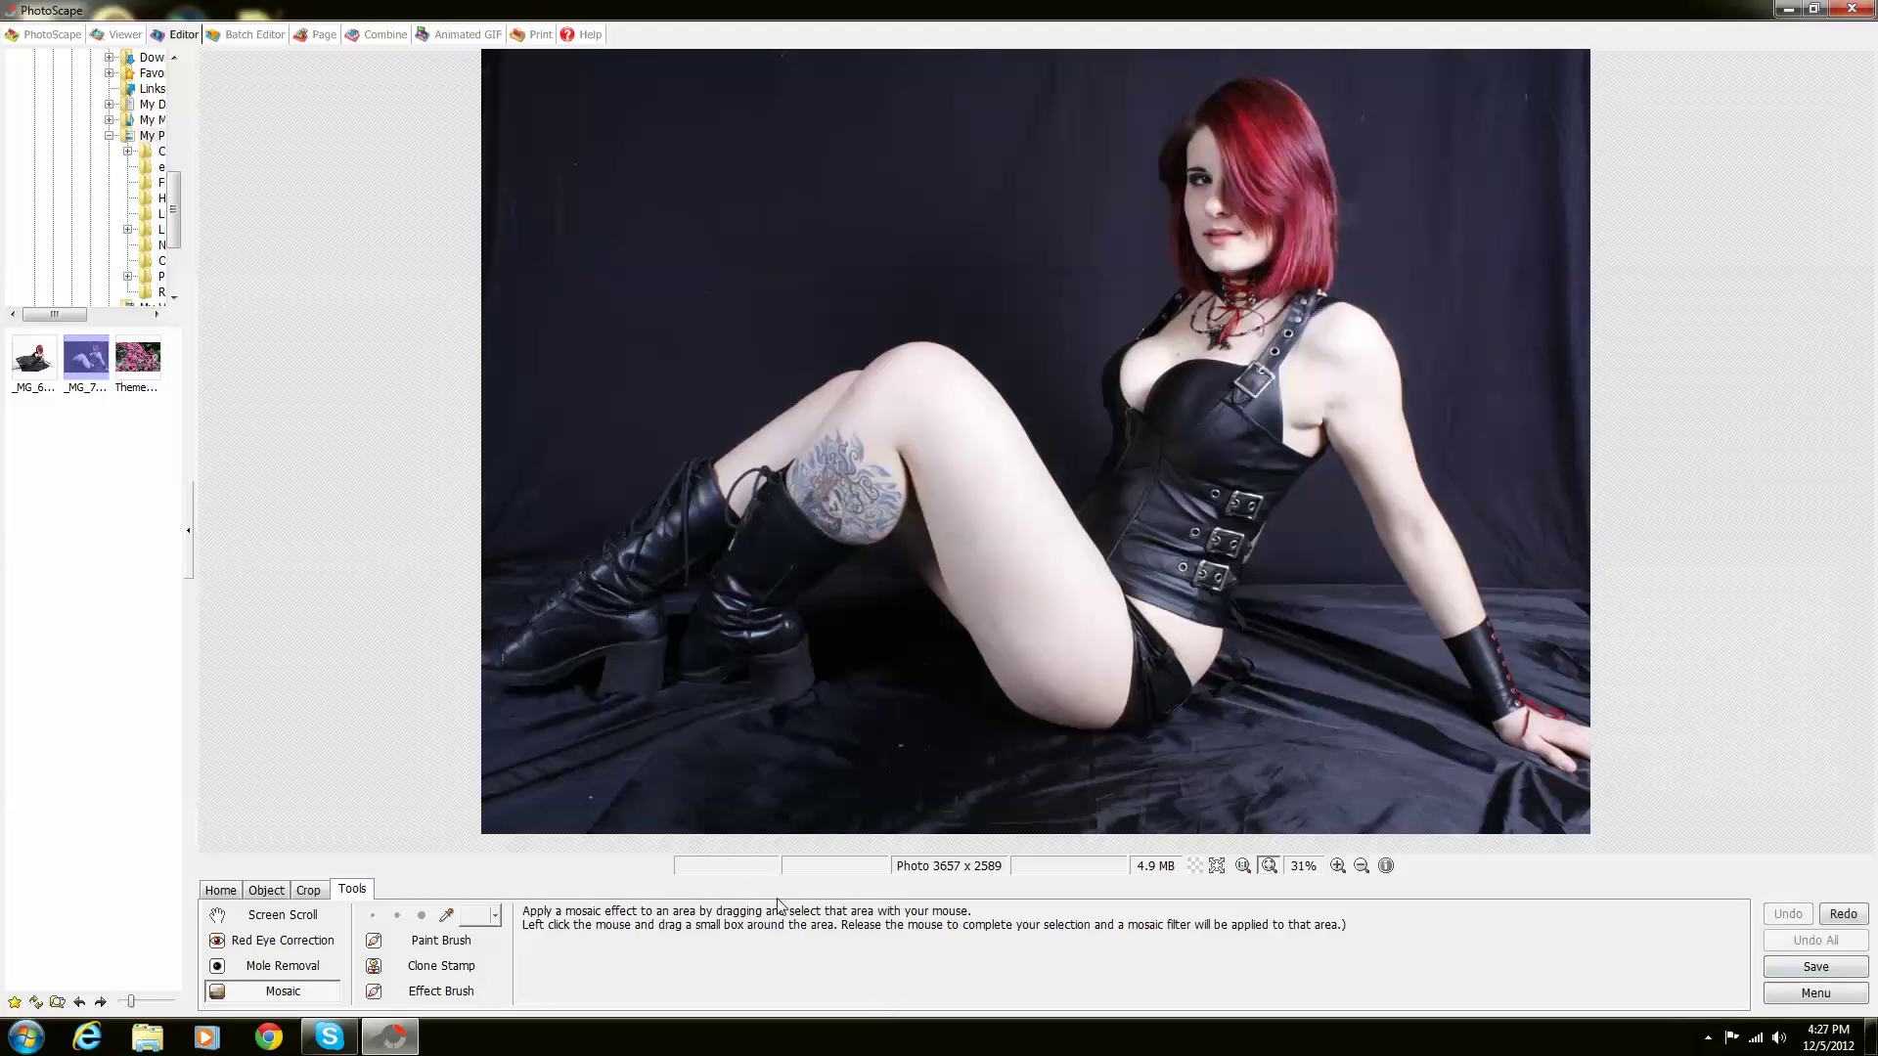
Sample colours from the thigh skin, black corset and wrist band with Color Picker
click(446, 917)
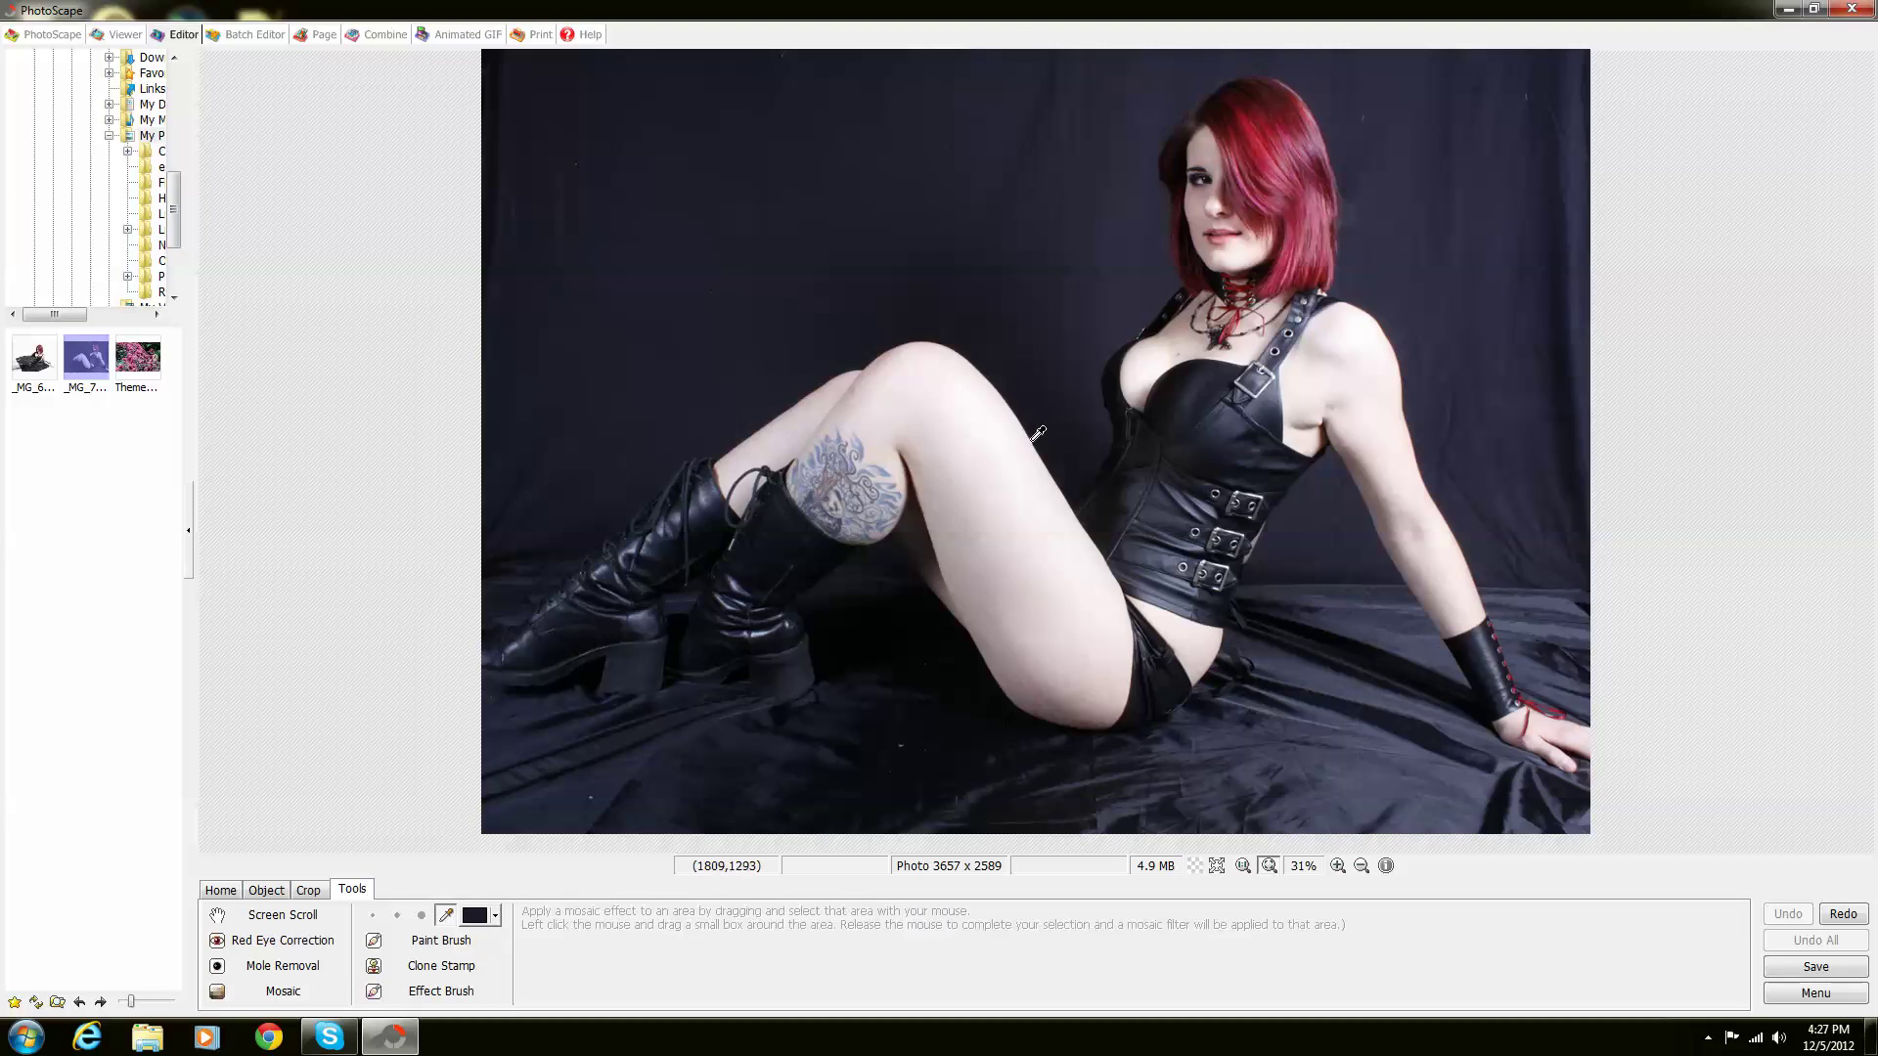
click(999, 447)
click(1073, 606)
click(1201, 486)
click(1495, 643)
click(1047, 646)
Zoom to 100% on the top-left backdrop and pick its dark navy colour
click(1336, 867)
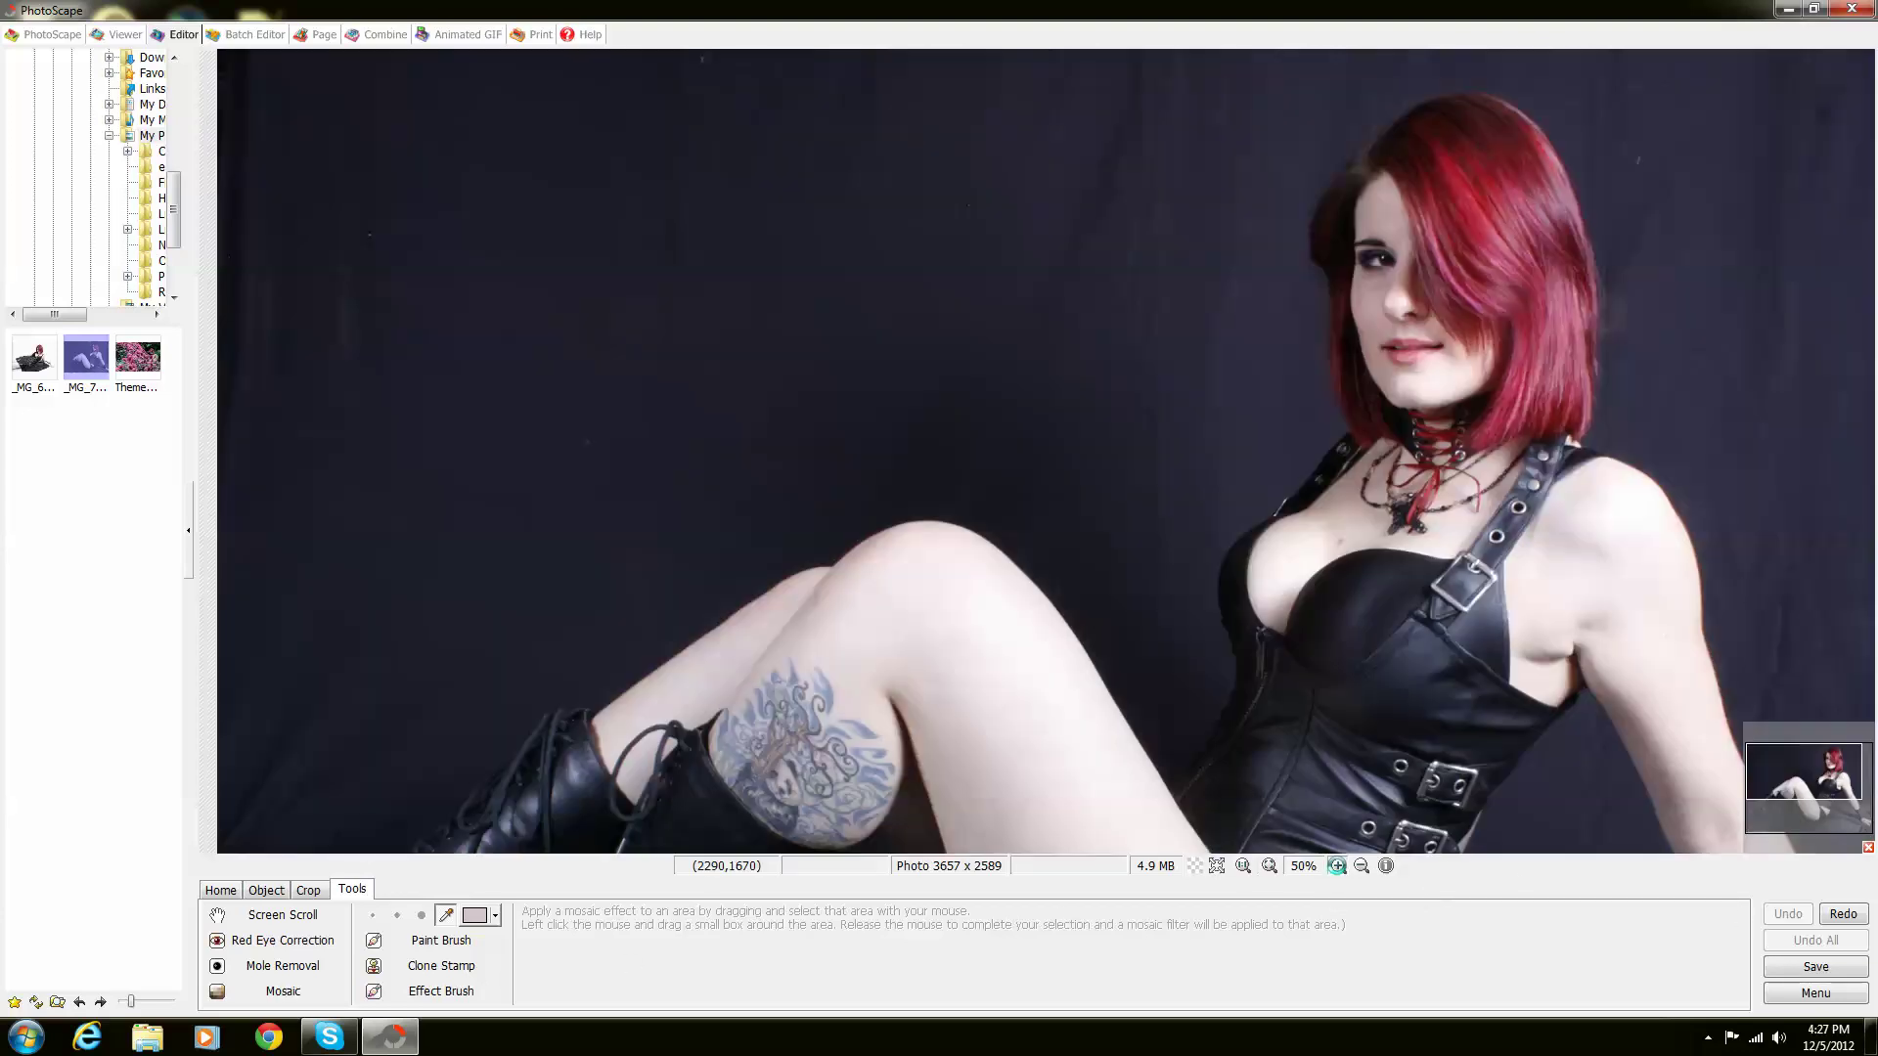
click(1336, 866)
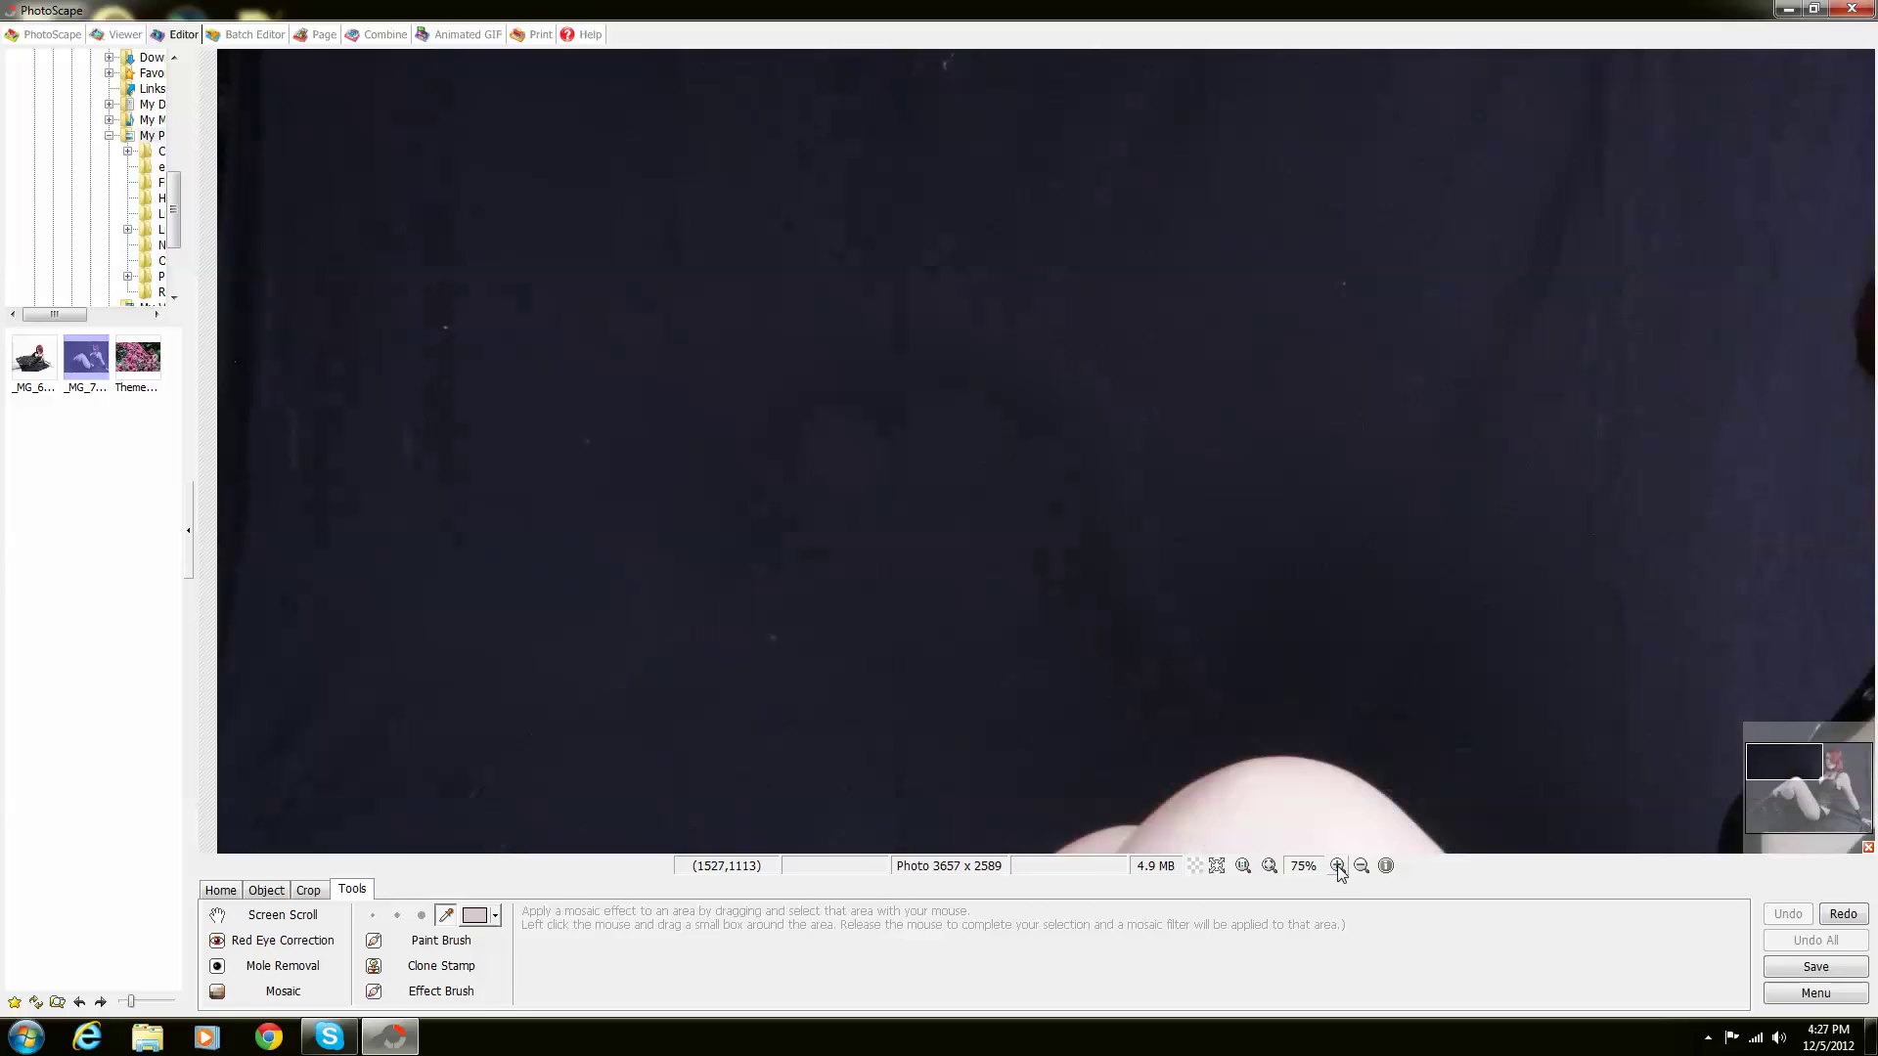
click(1778, 763)
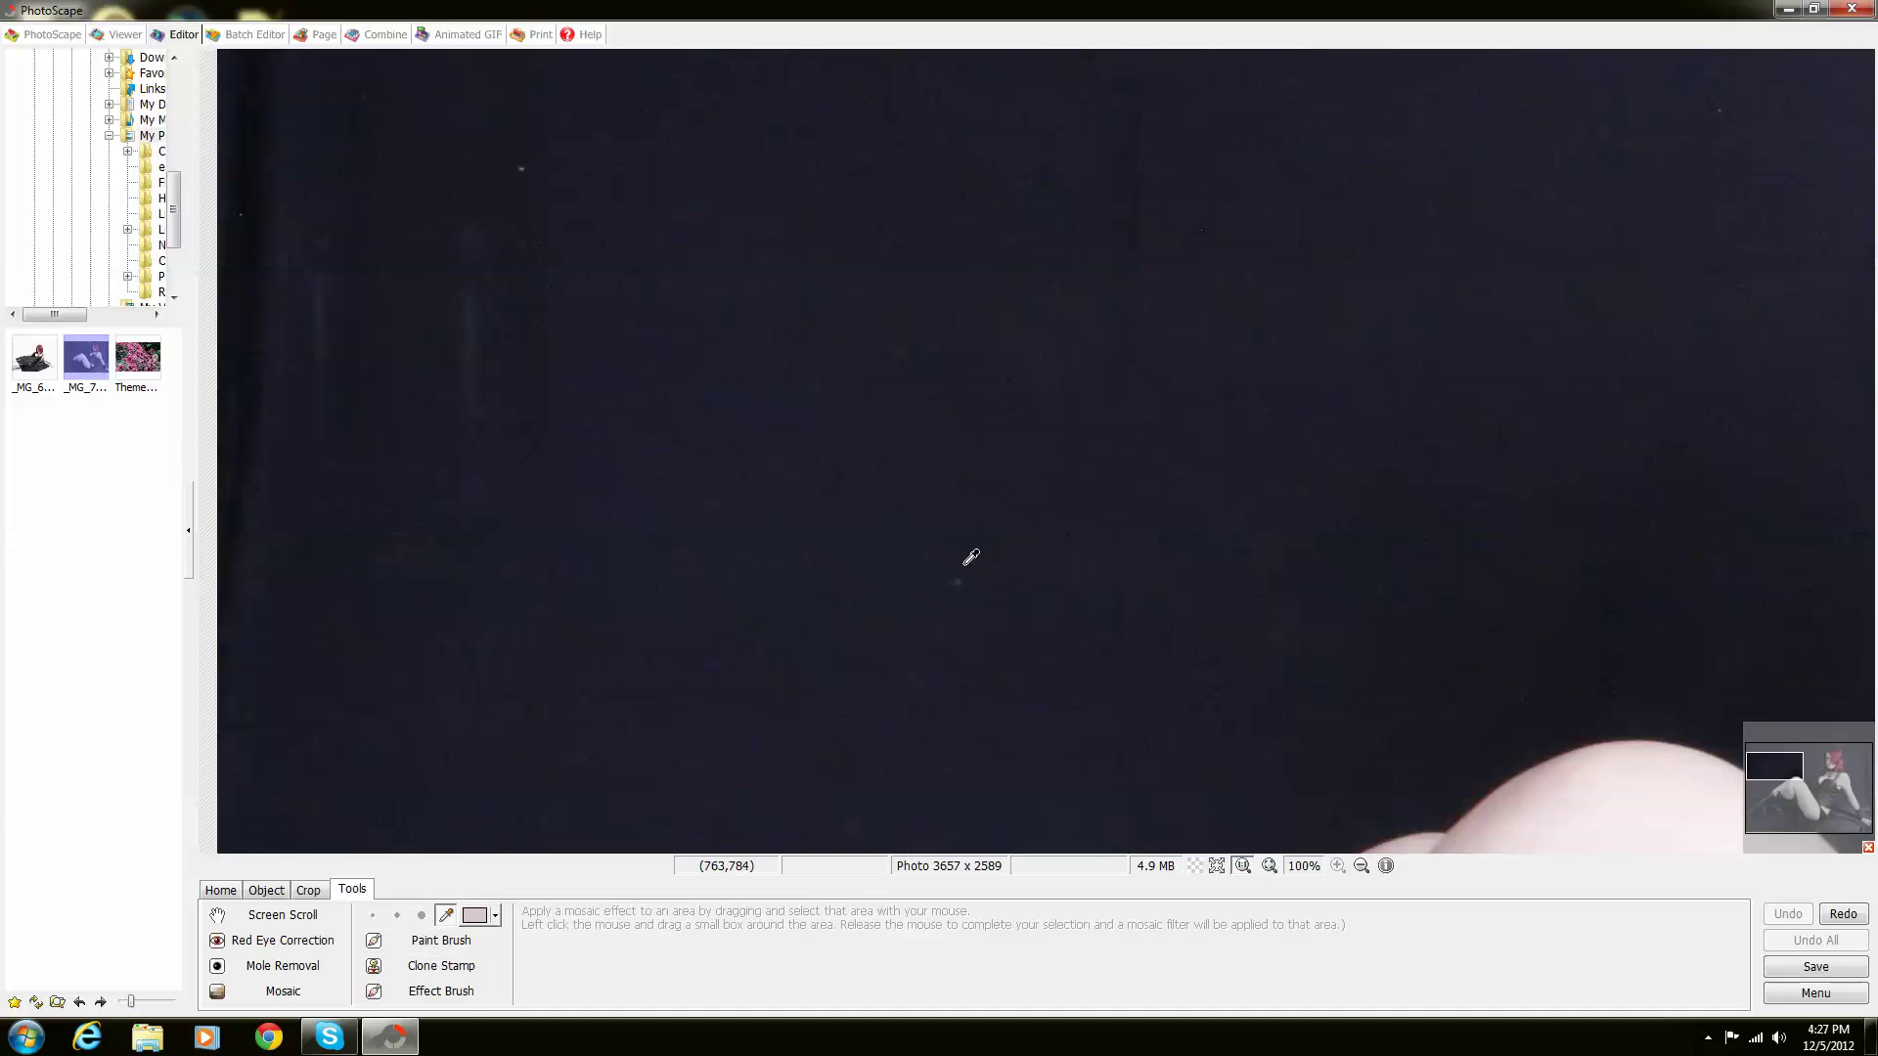
click(965, 563)
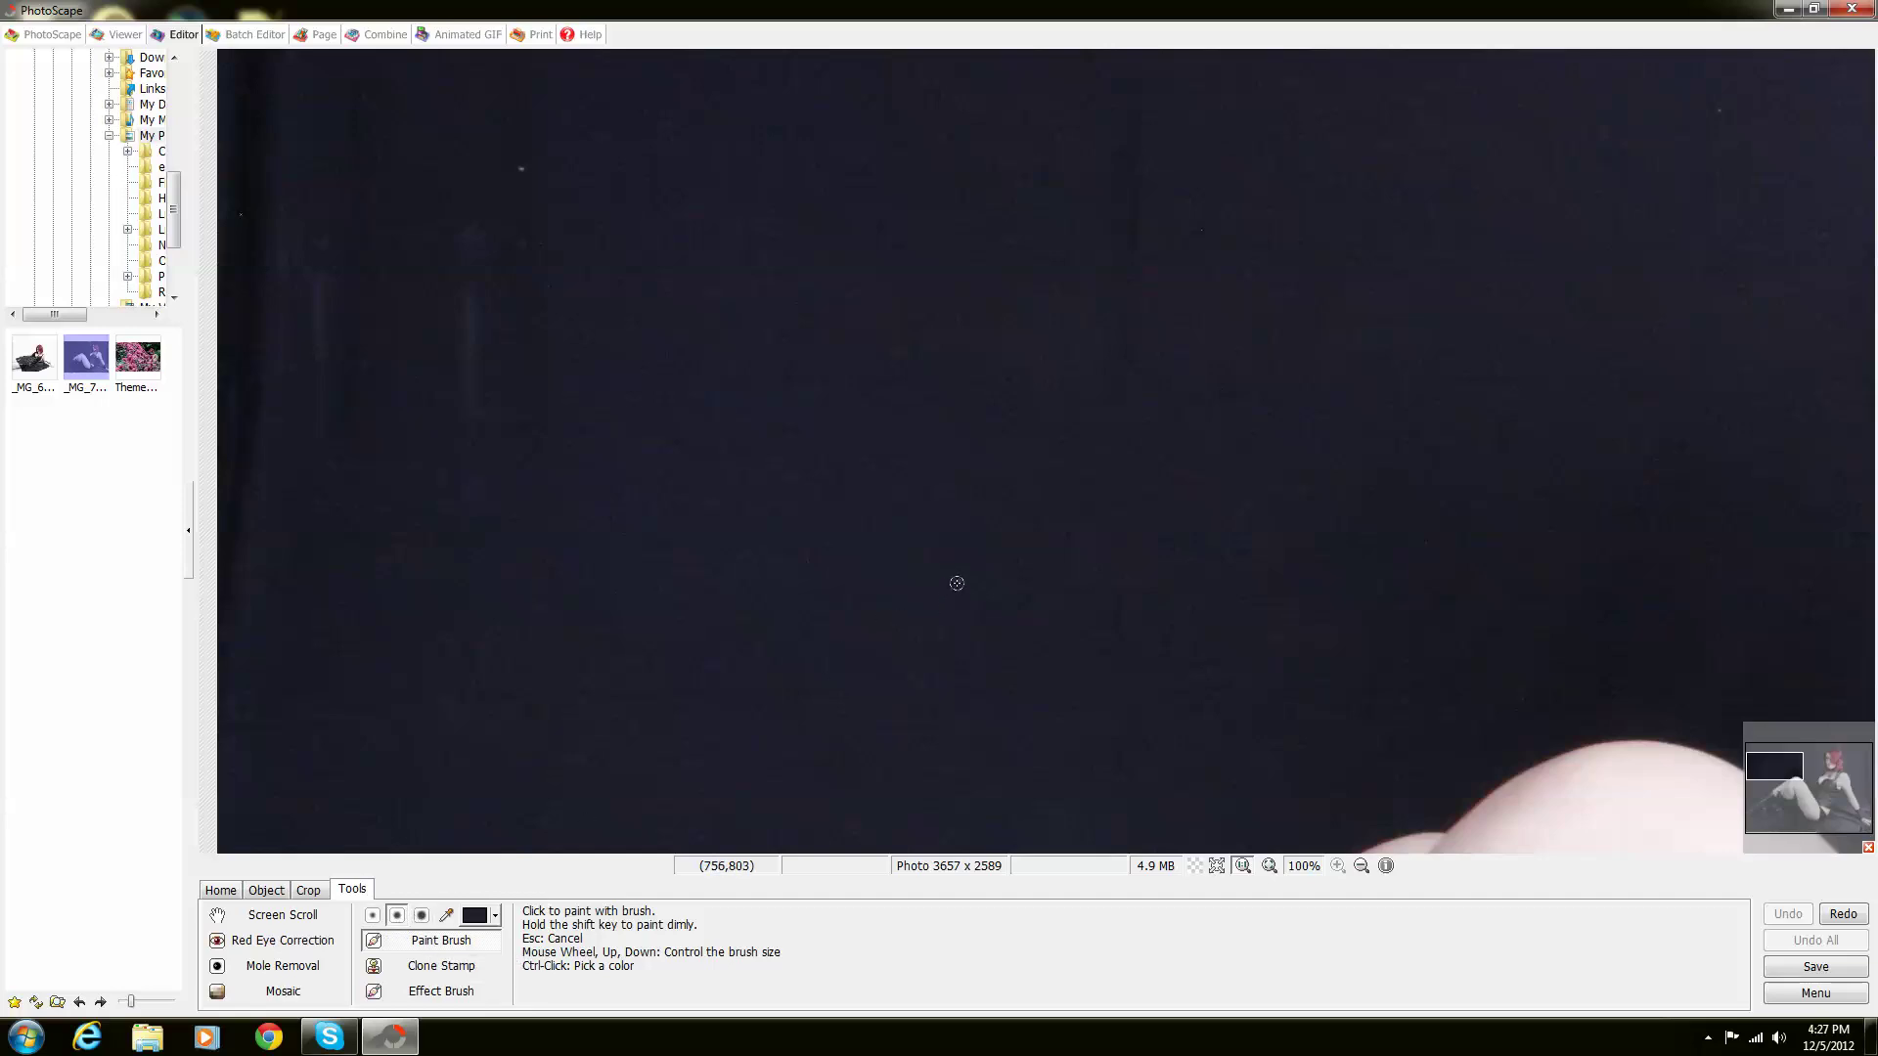
click(941, 636)
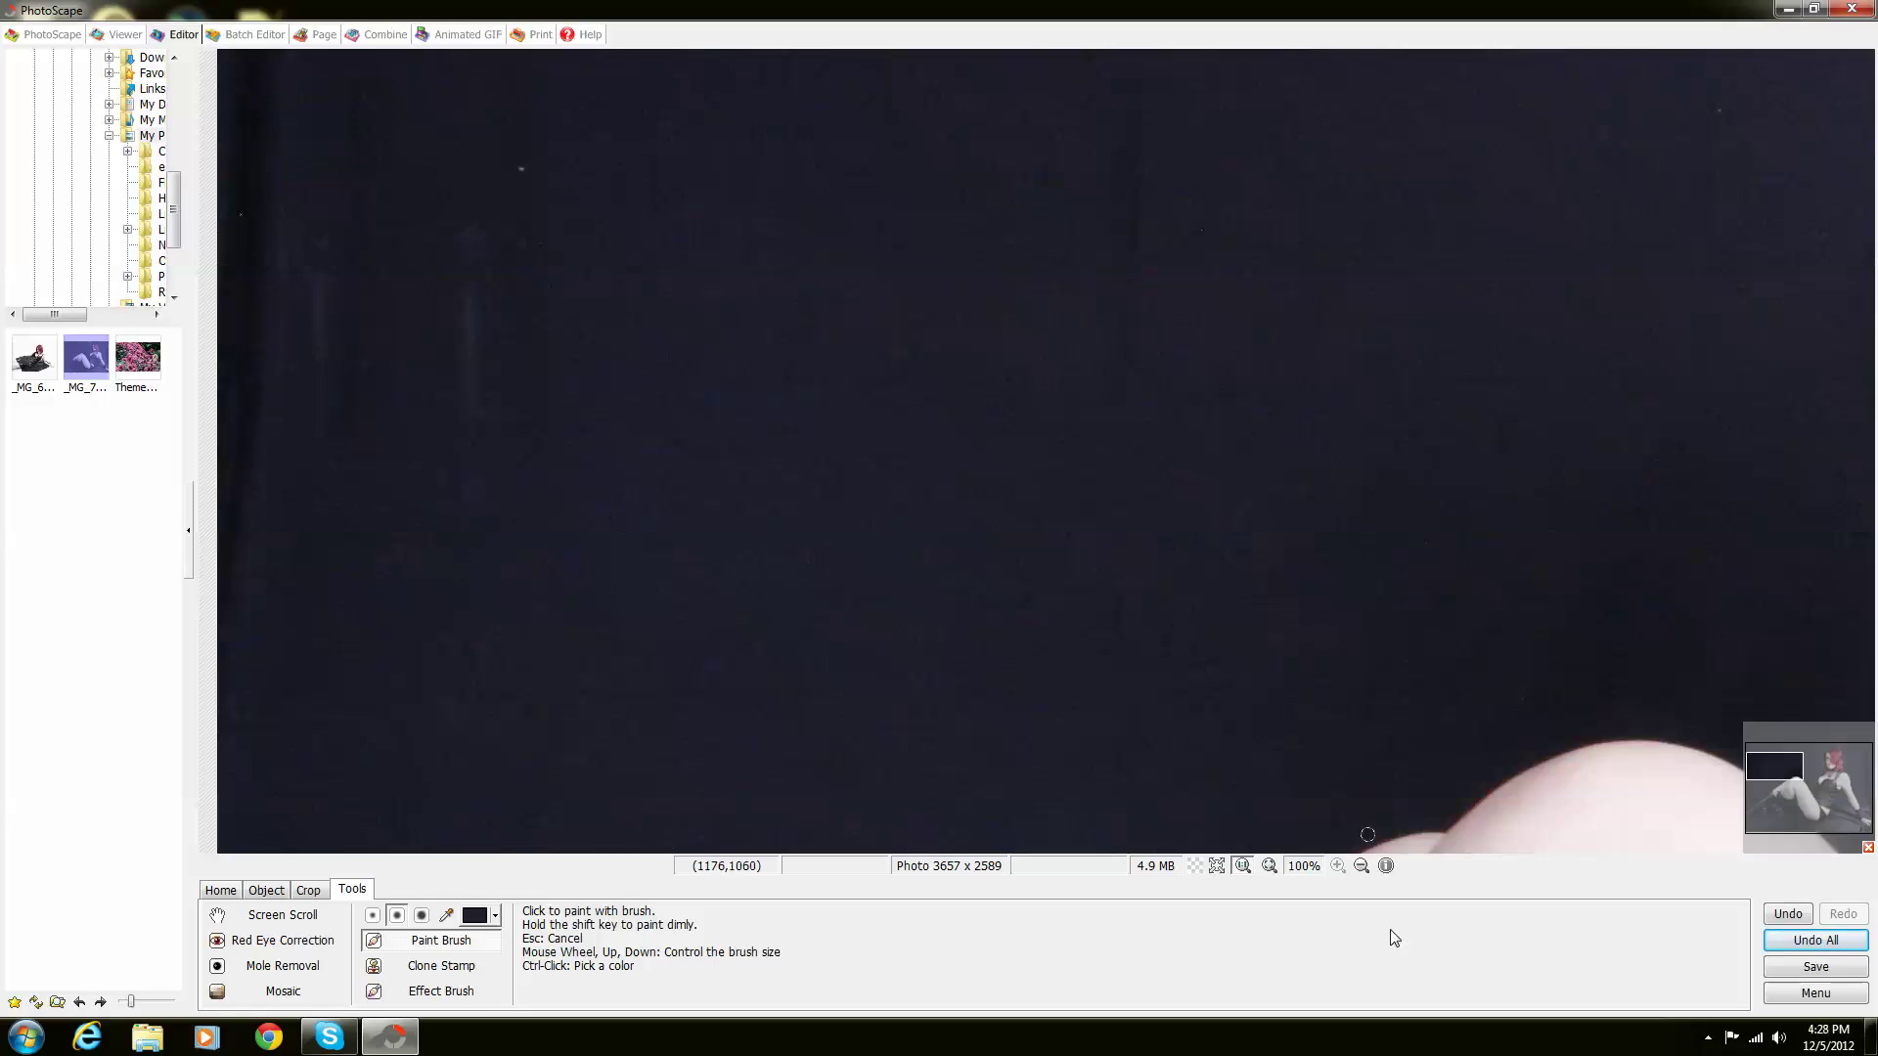
drag(1766, 775, 1766, 768)
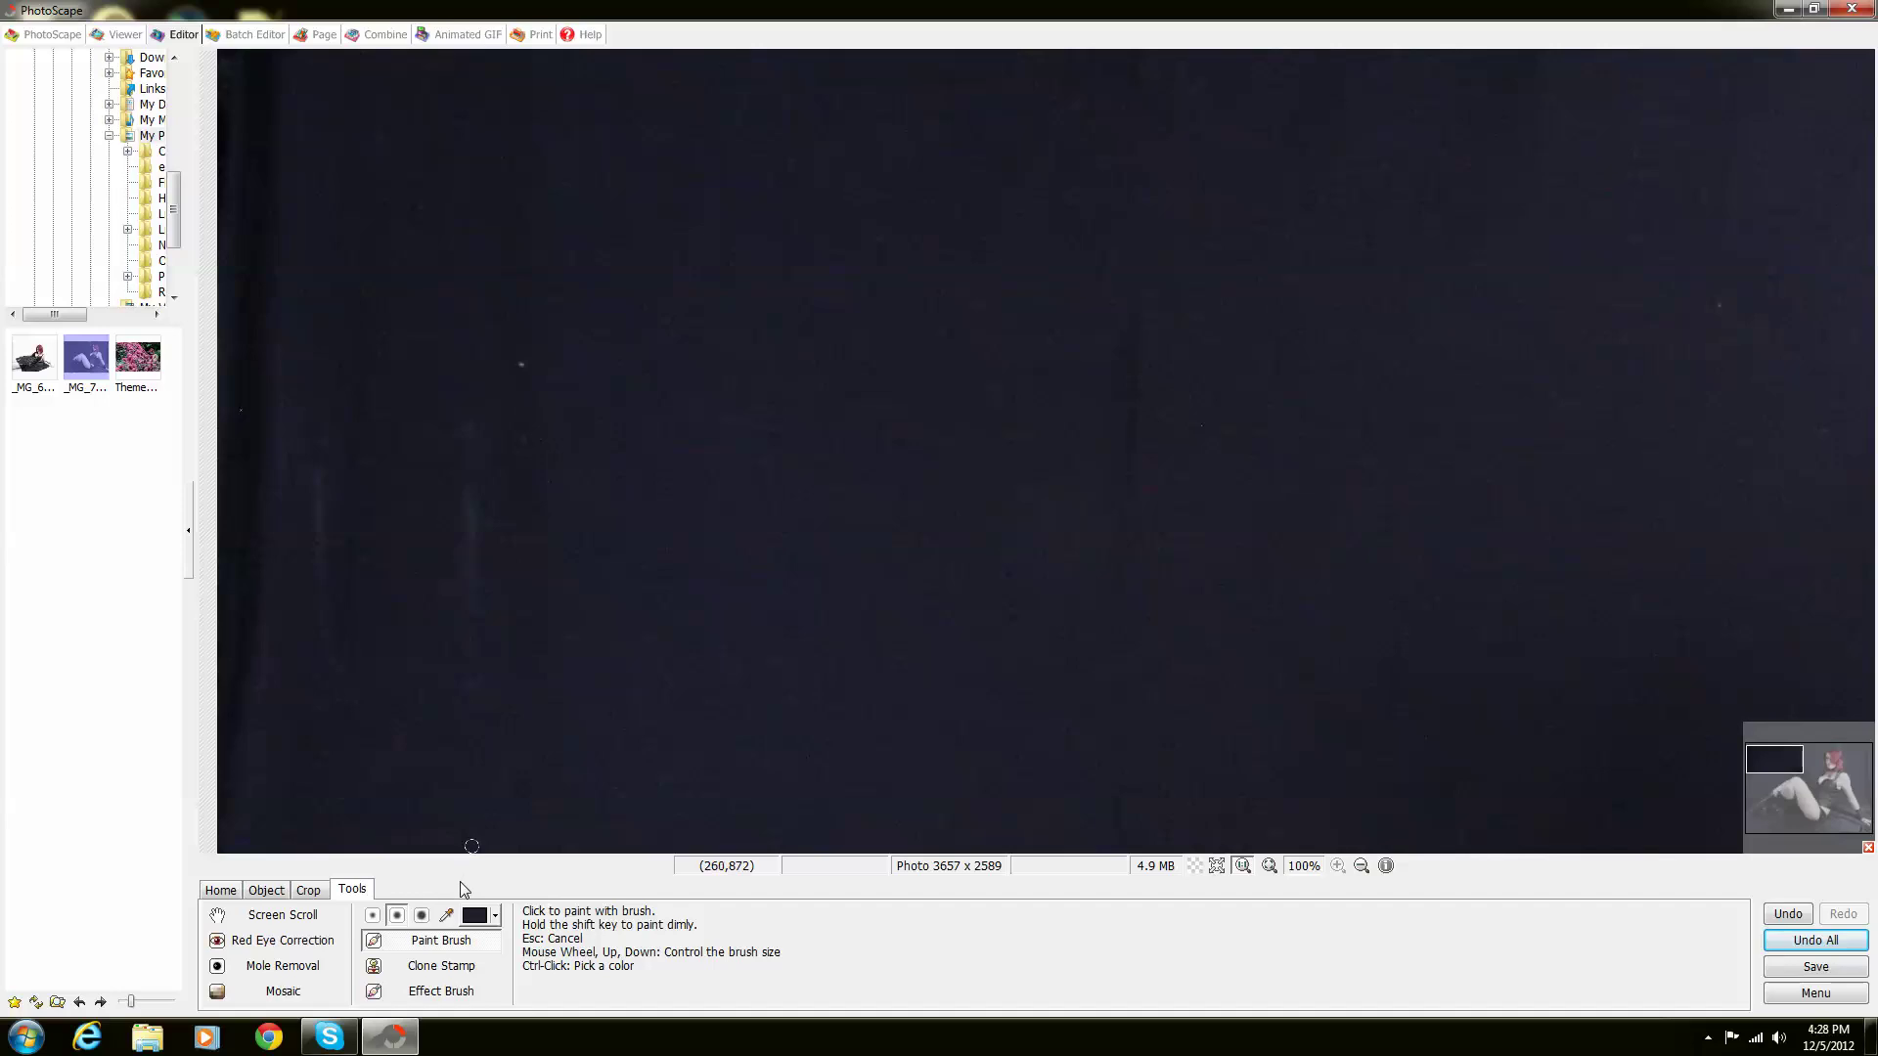
click(446, 914)
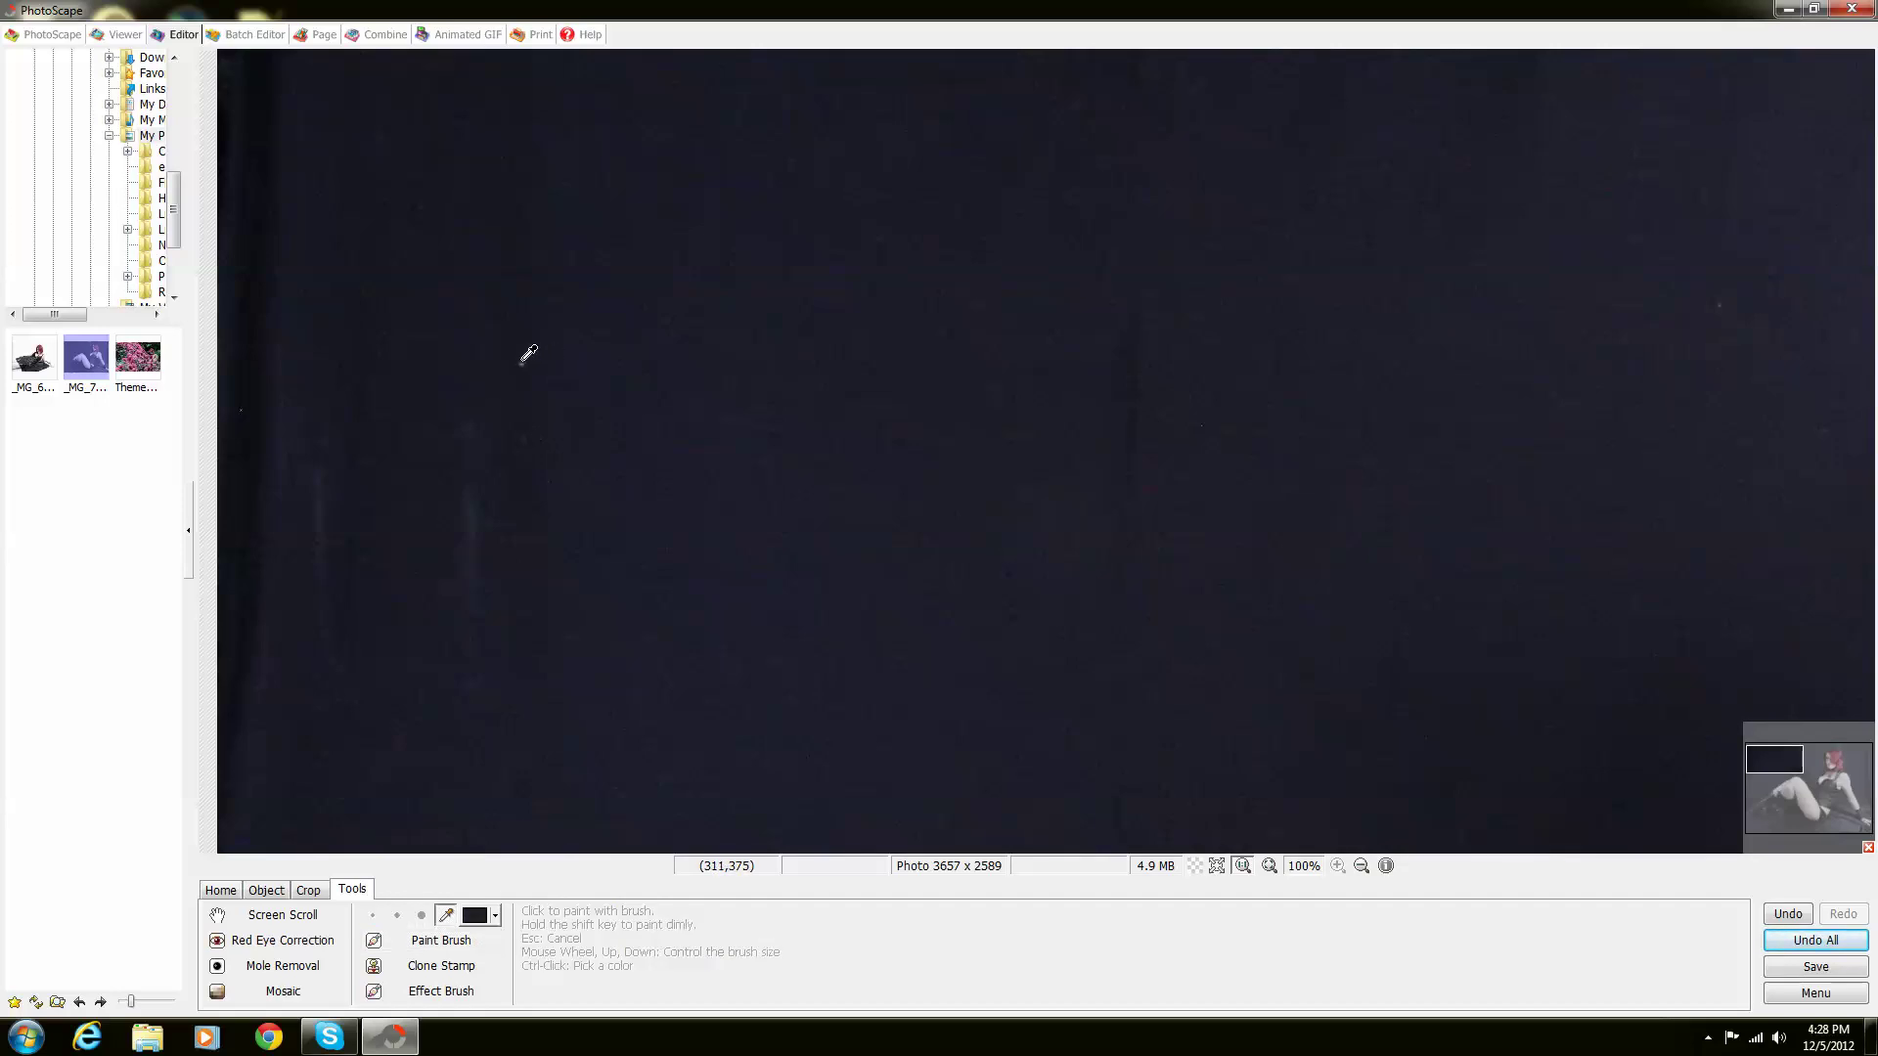
click(436, 940)
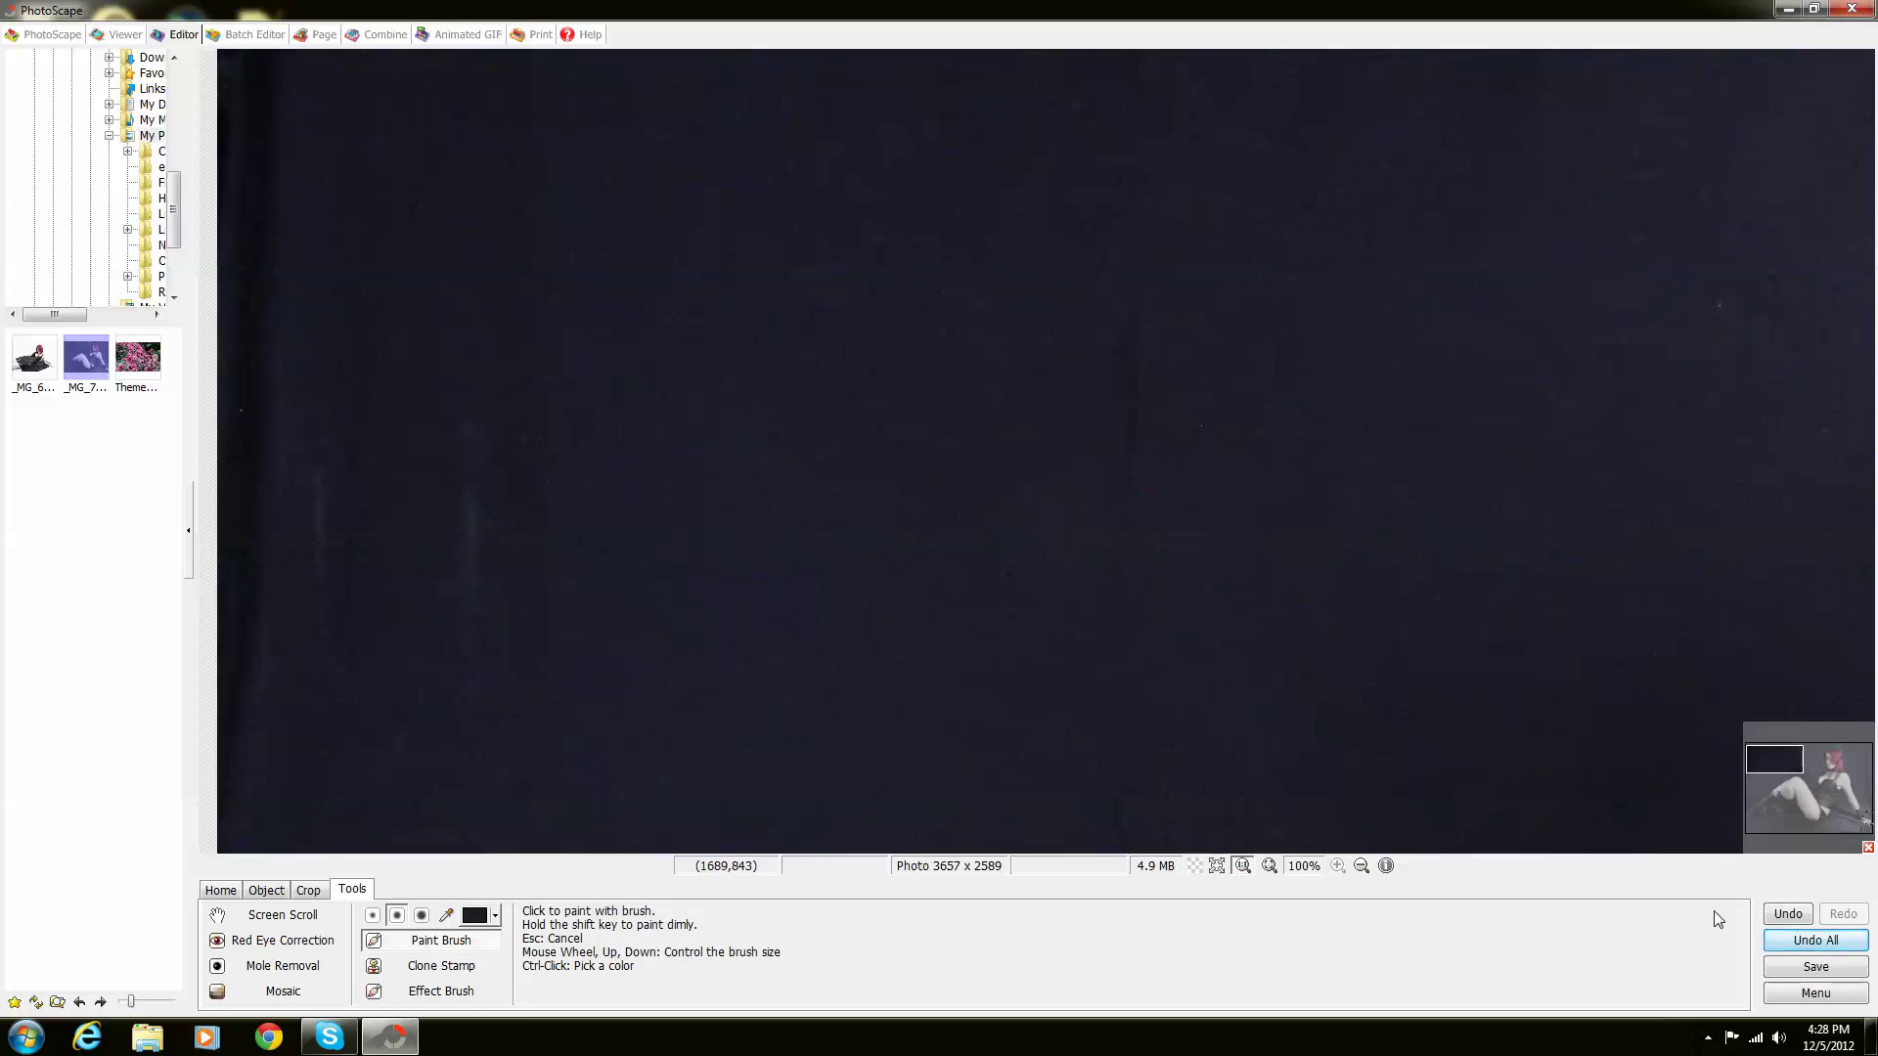
drag(1784, 773, 1787, 777)
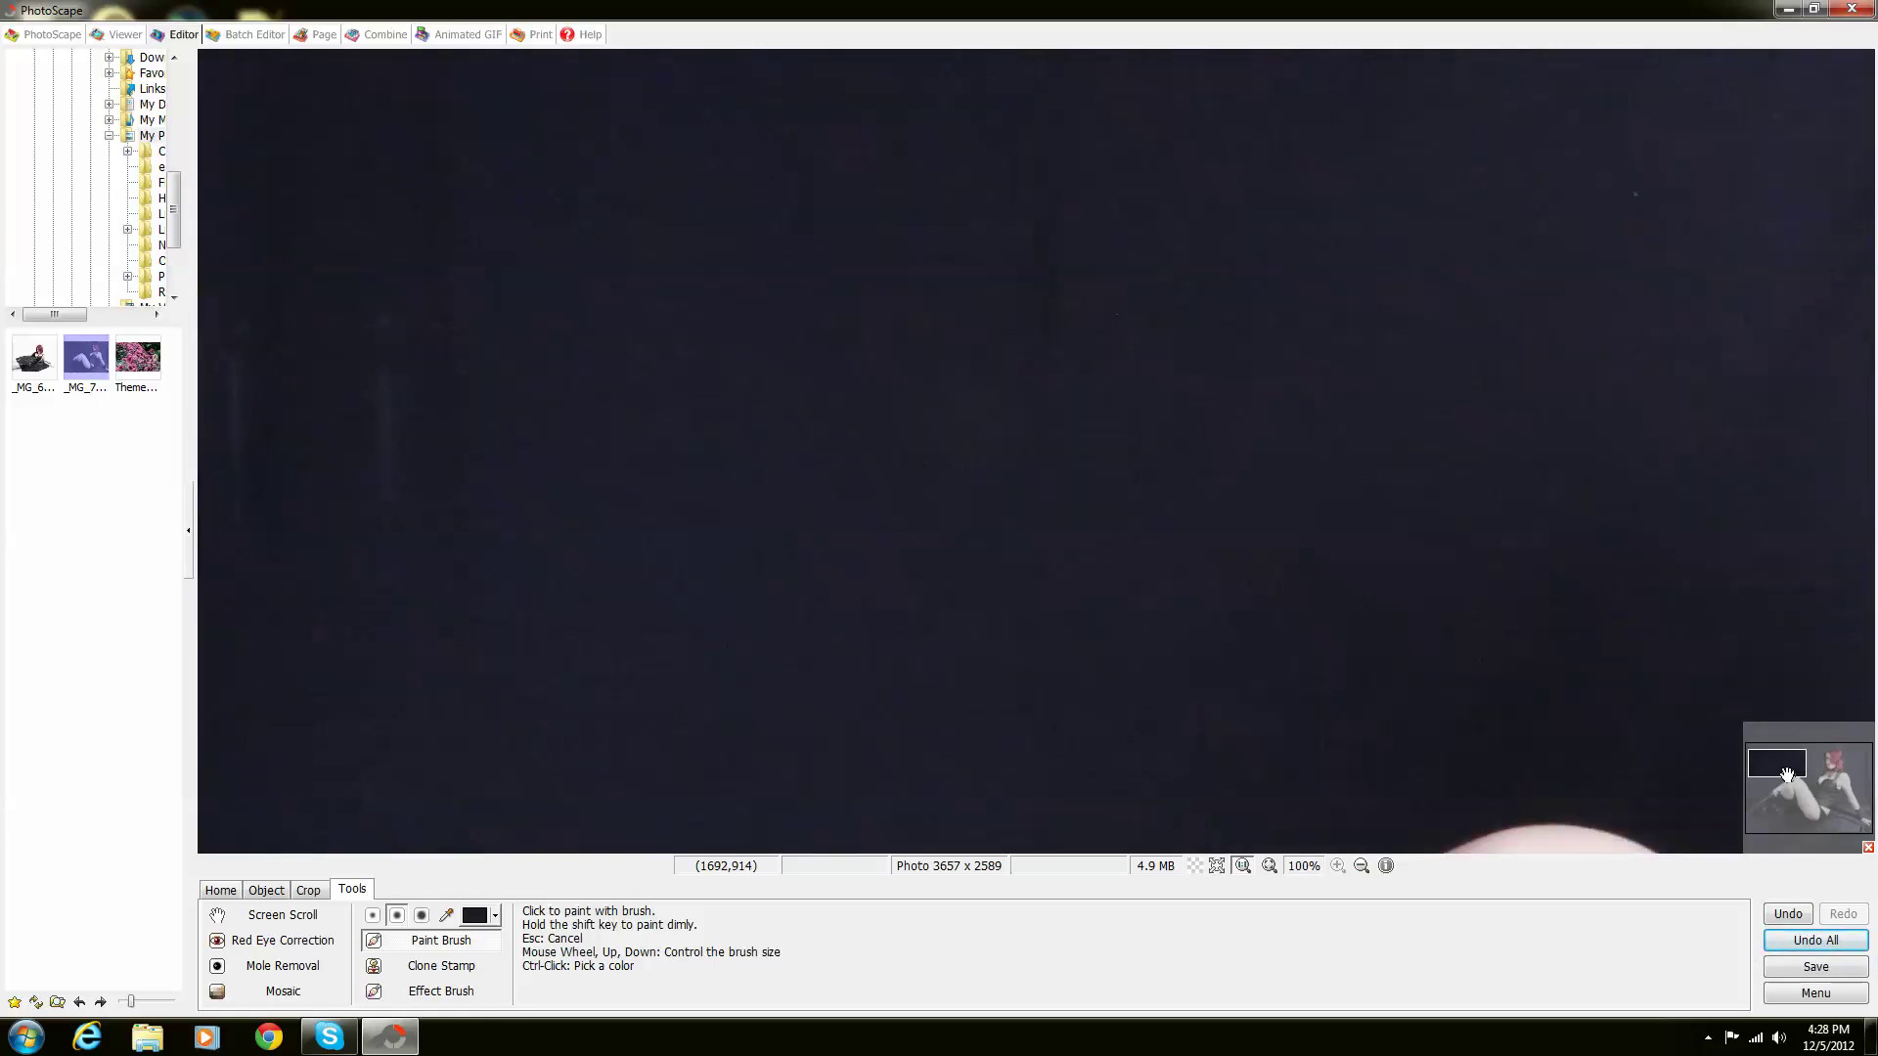
drag(1787, 776, 1782, 768)
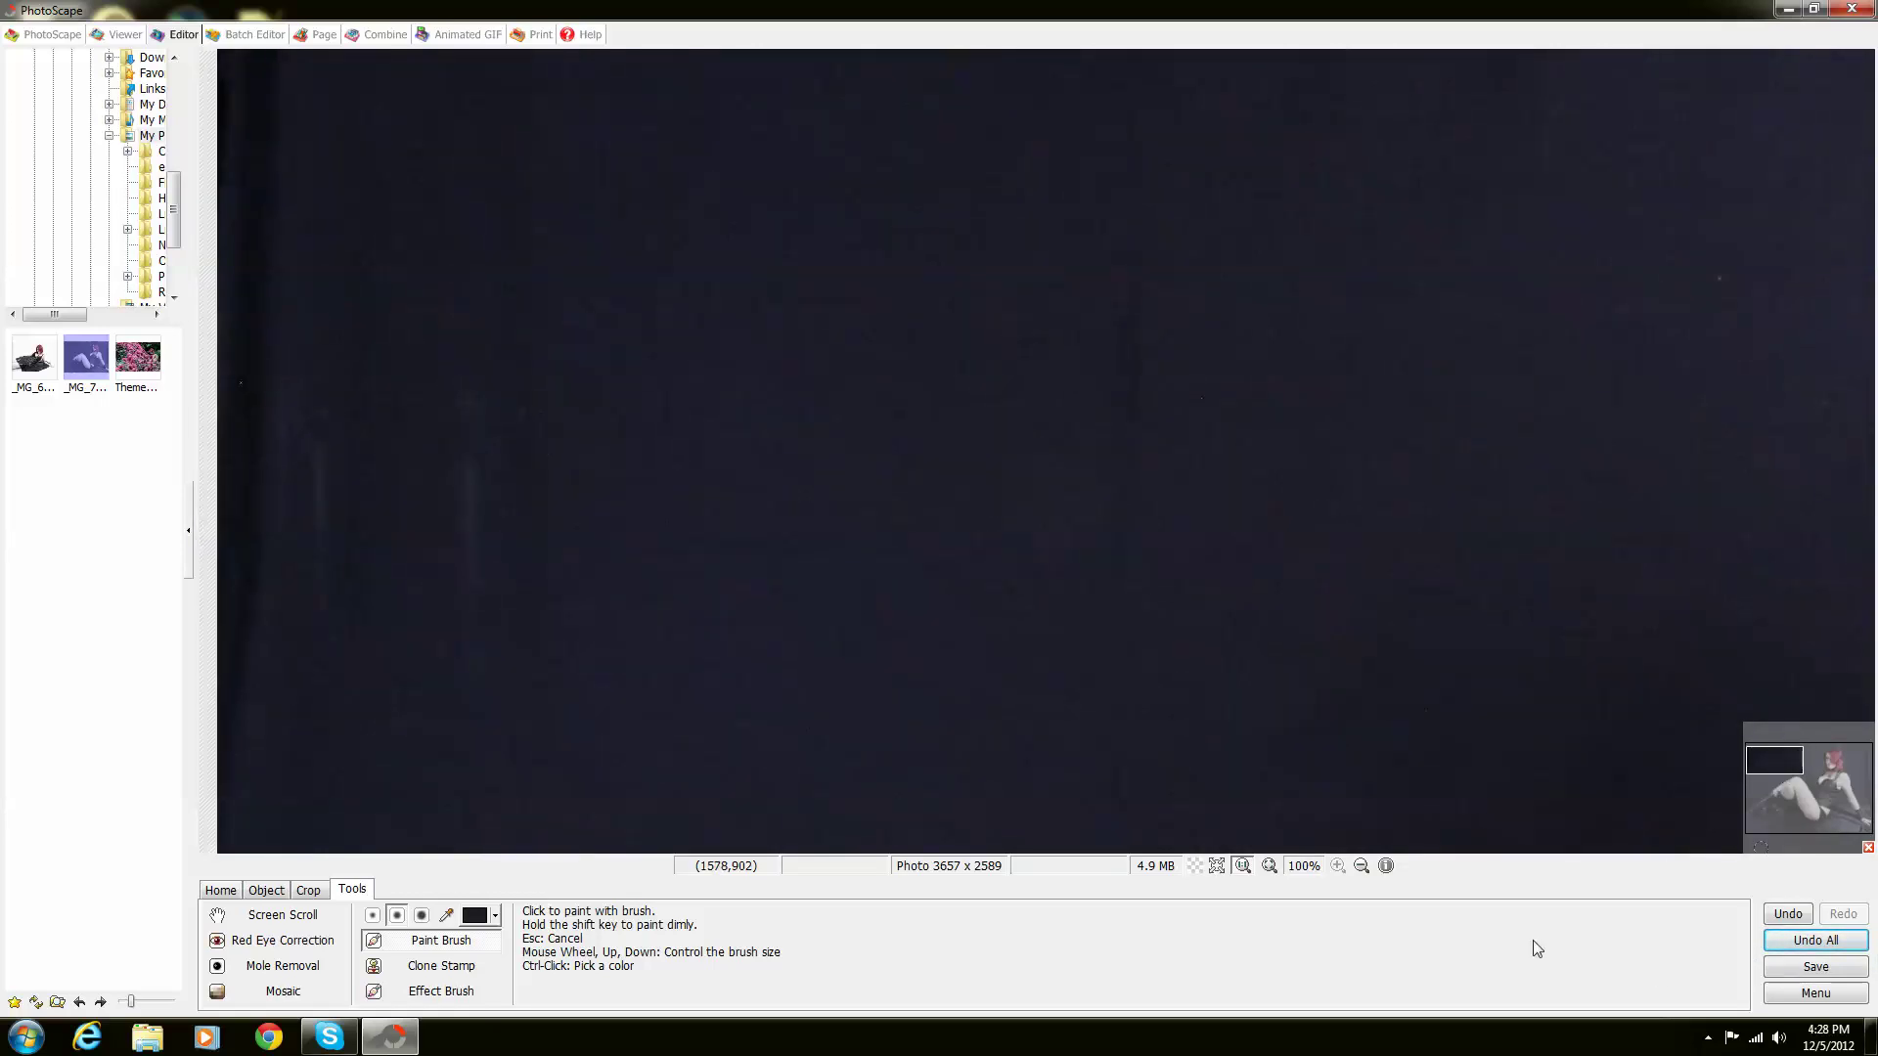
click(1792, 940)
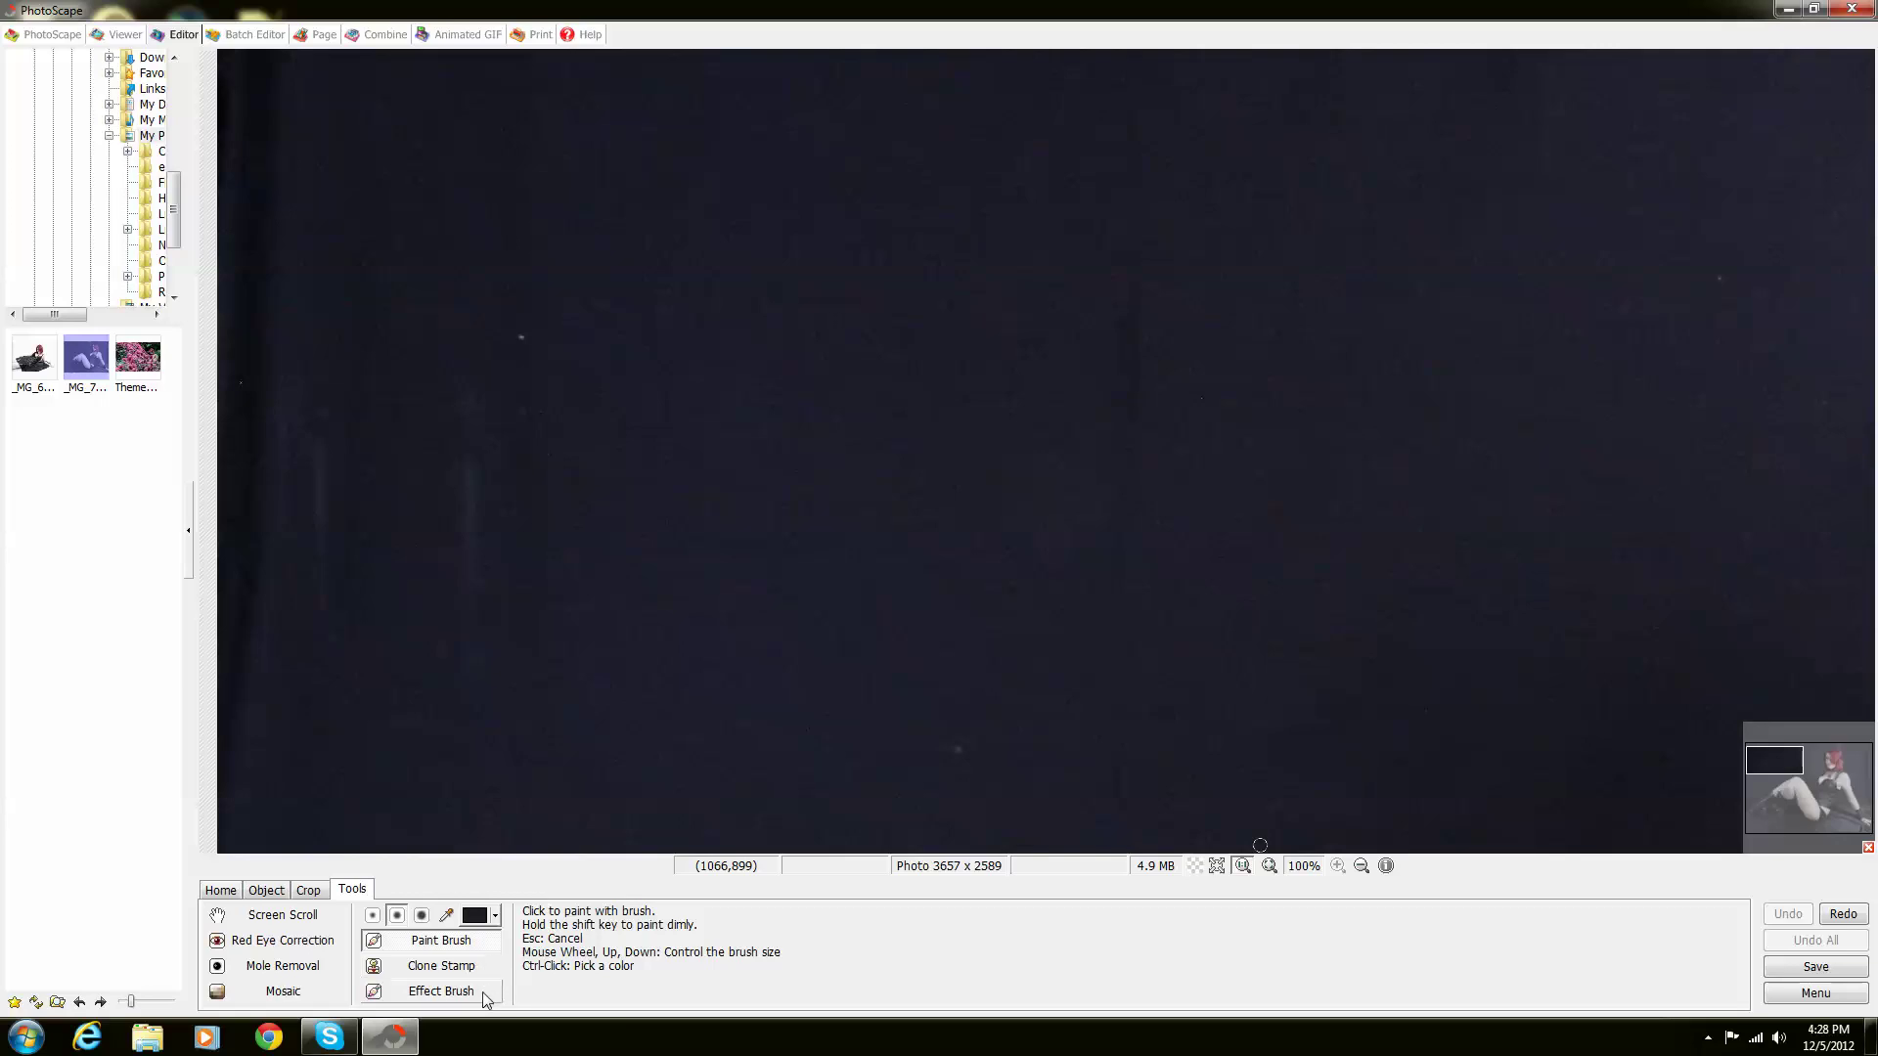
click(473, 993)
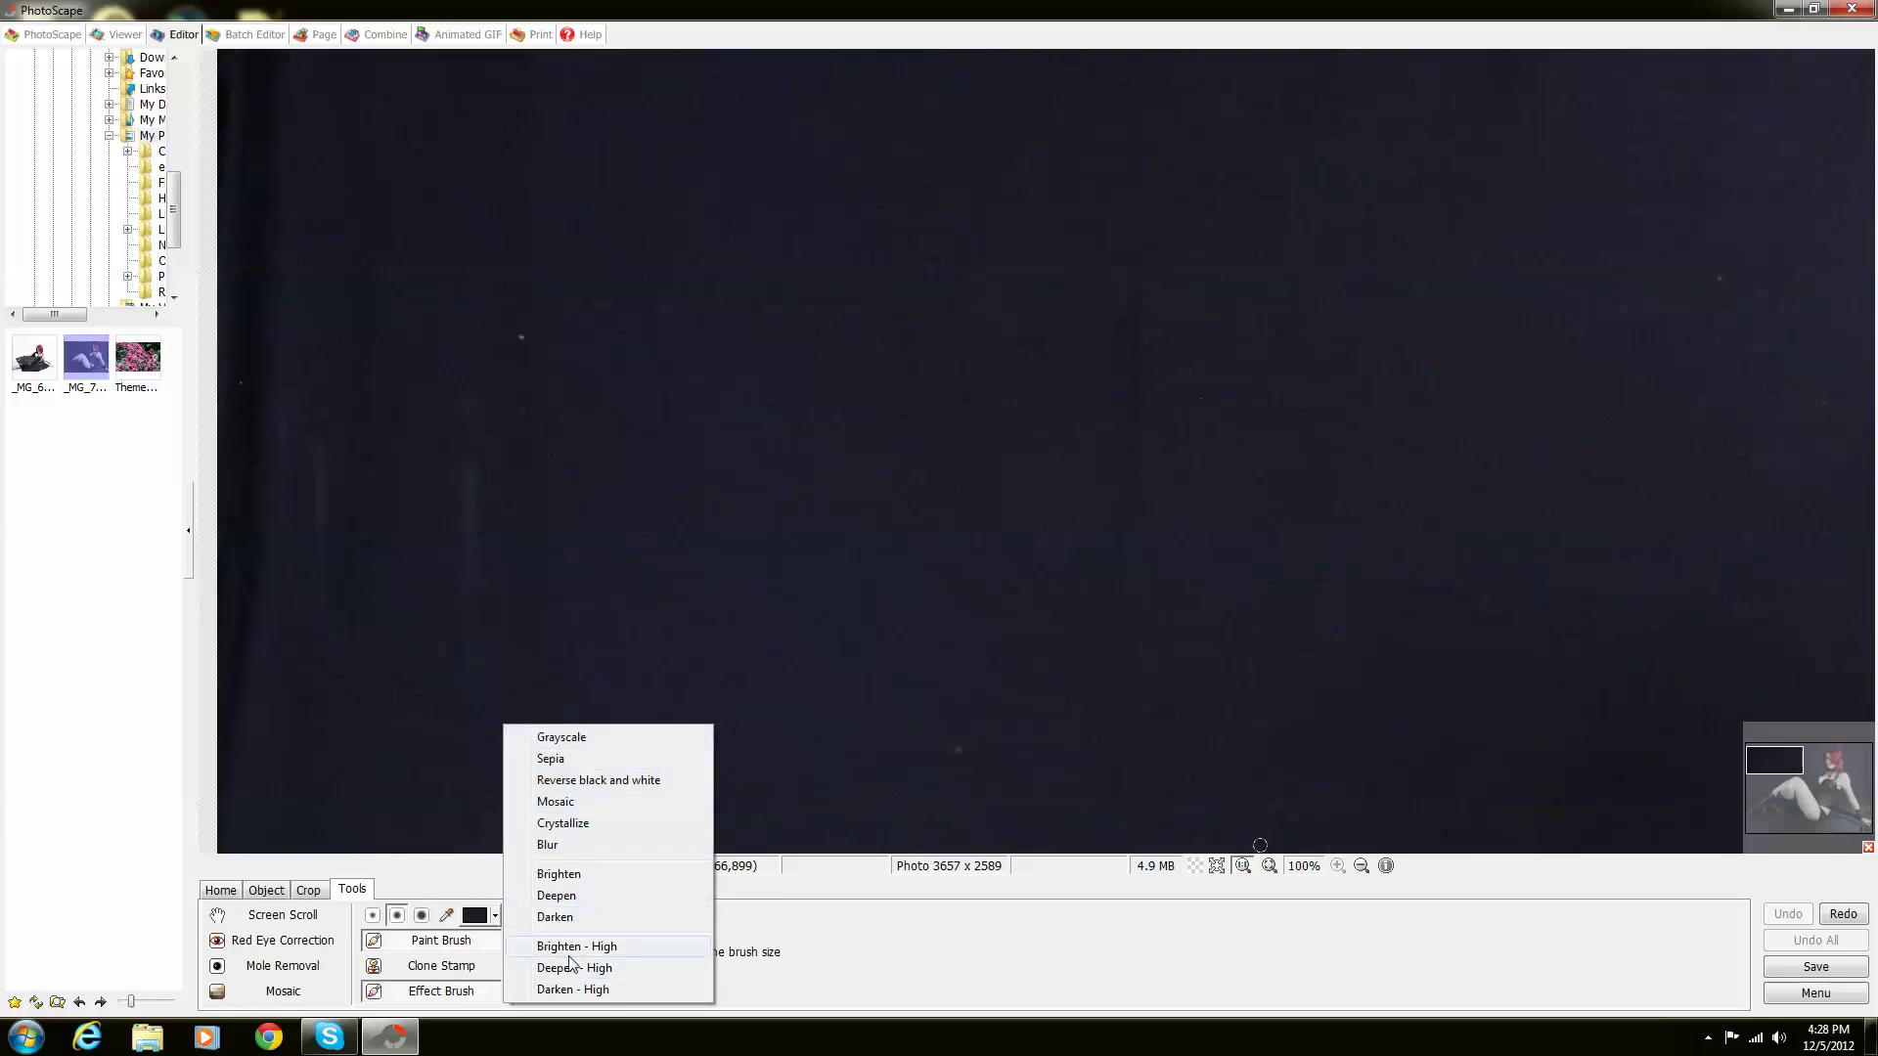
Set the Effect Brush to Grayscale with a large brush, zoomed out to the whole photo
click(563, 737)
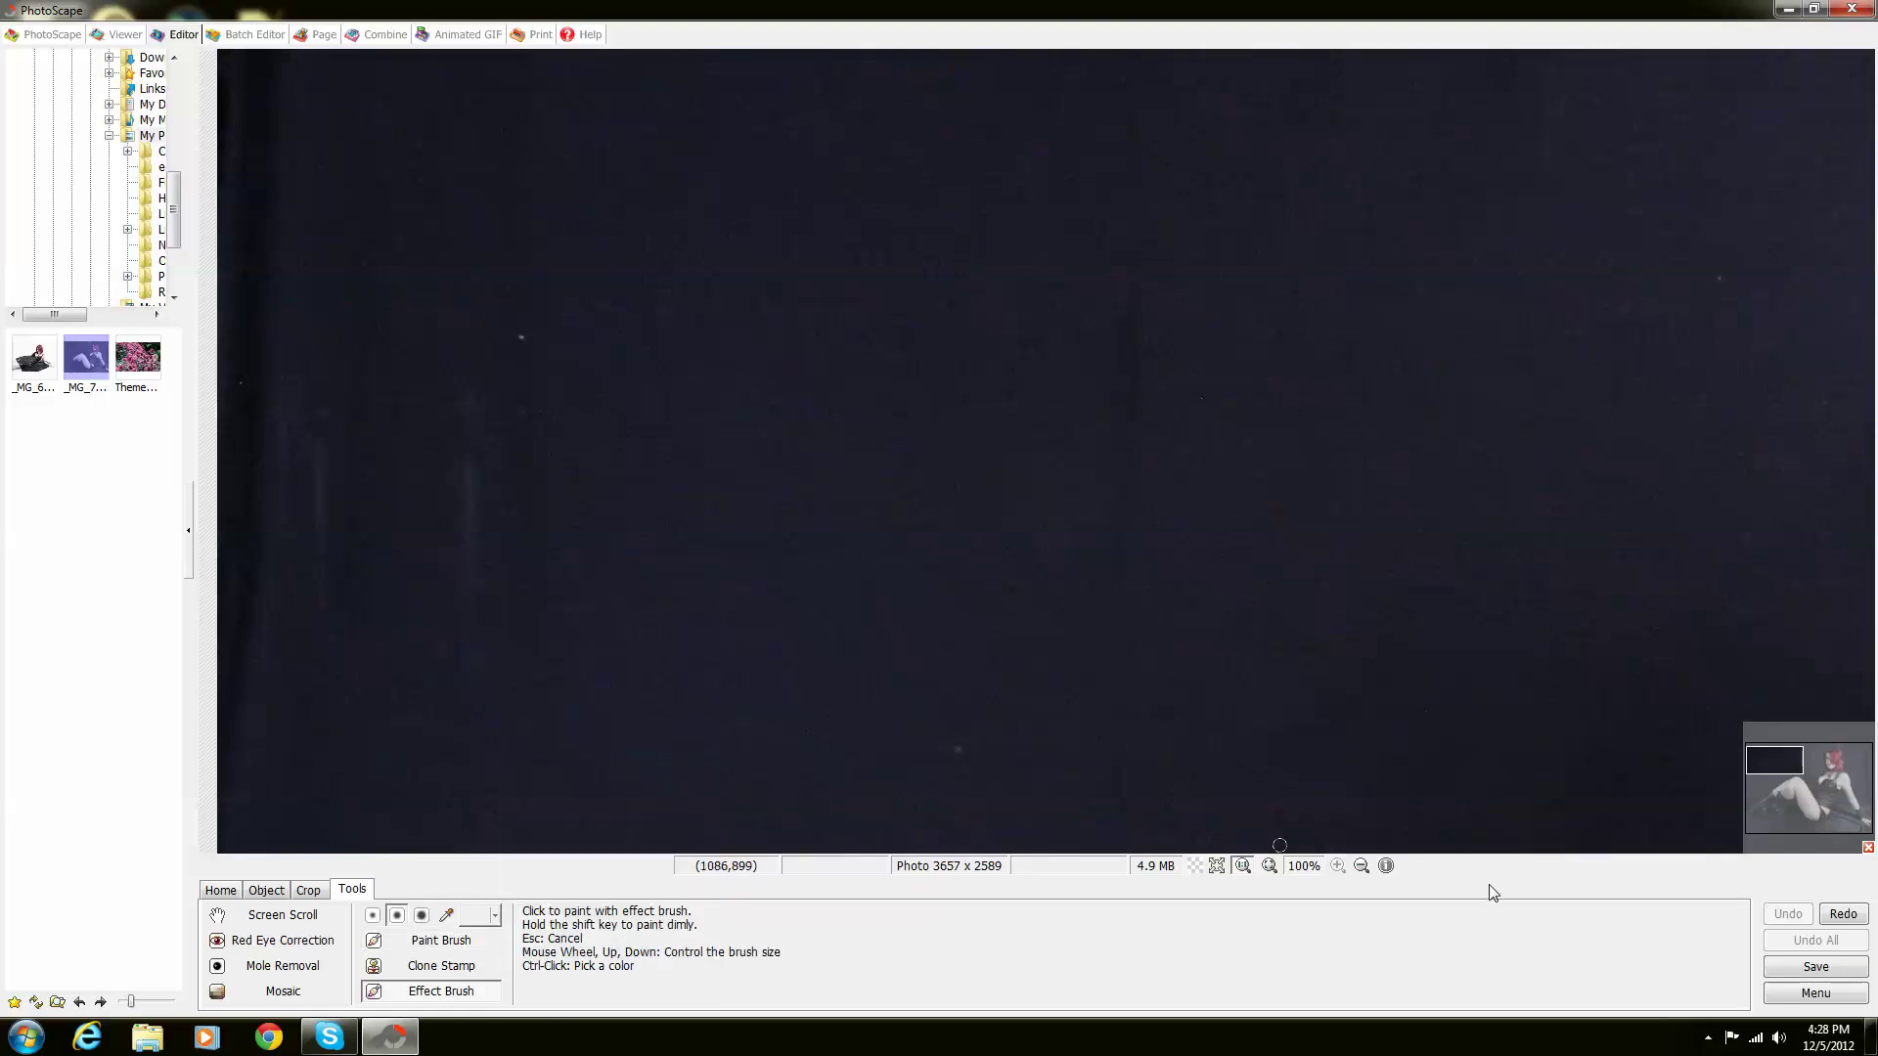
click(1363, 867)
click(1362, 866)
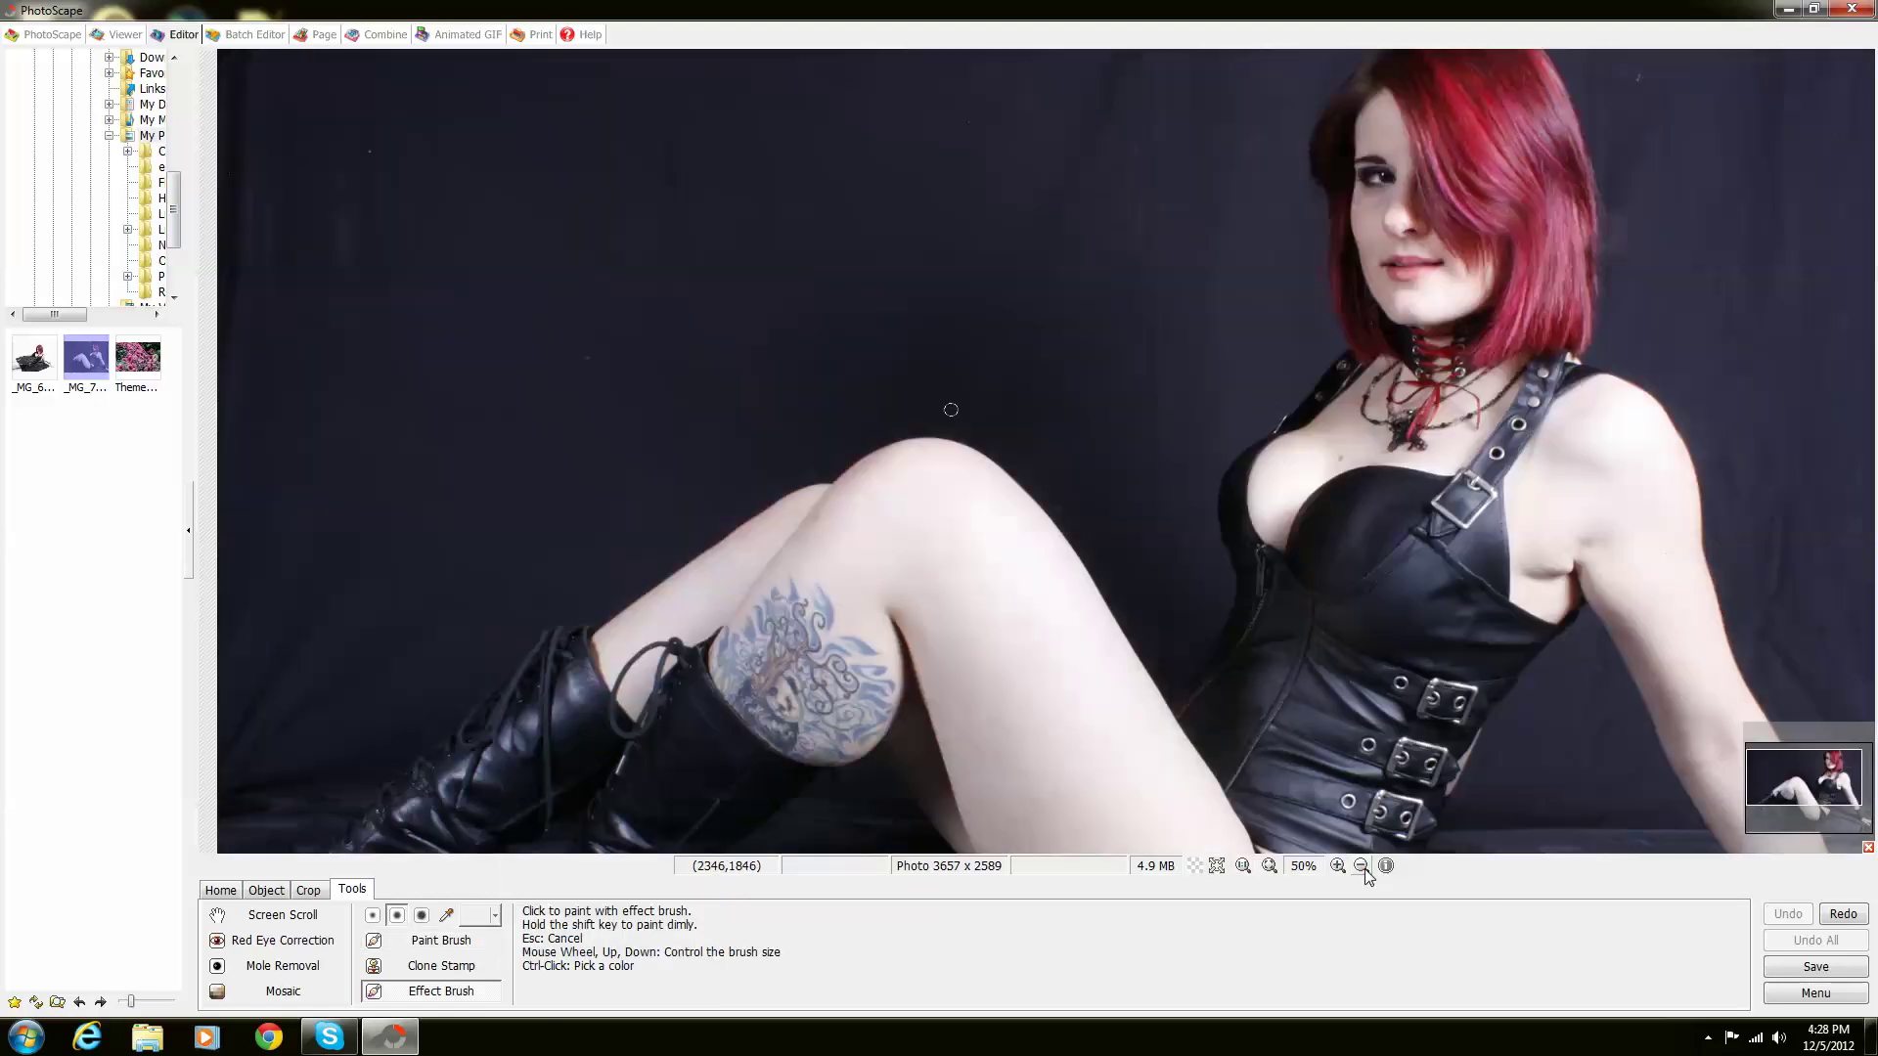
click(1363, 867)
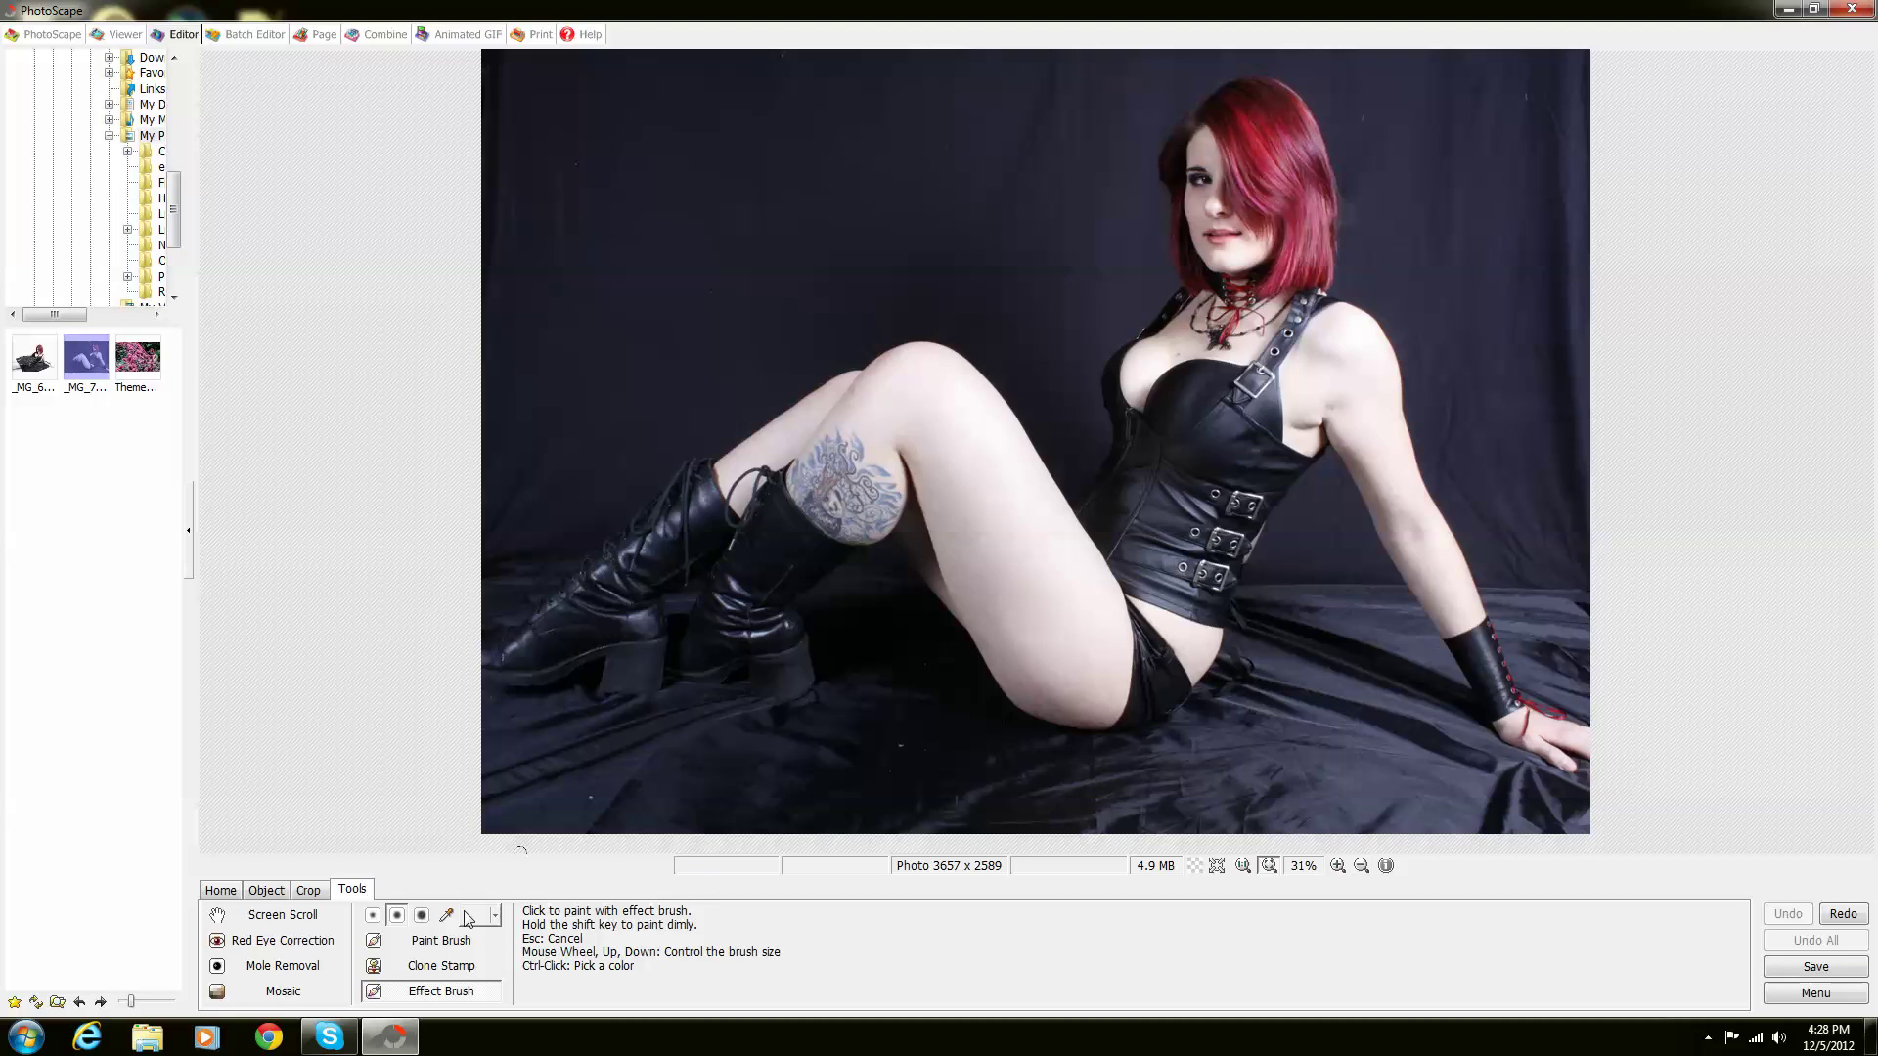
click(422, 916)
click(452, 988)
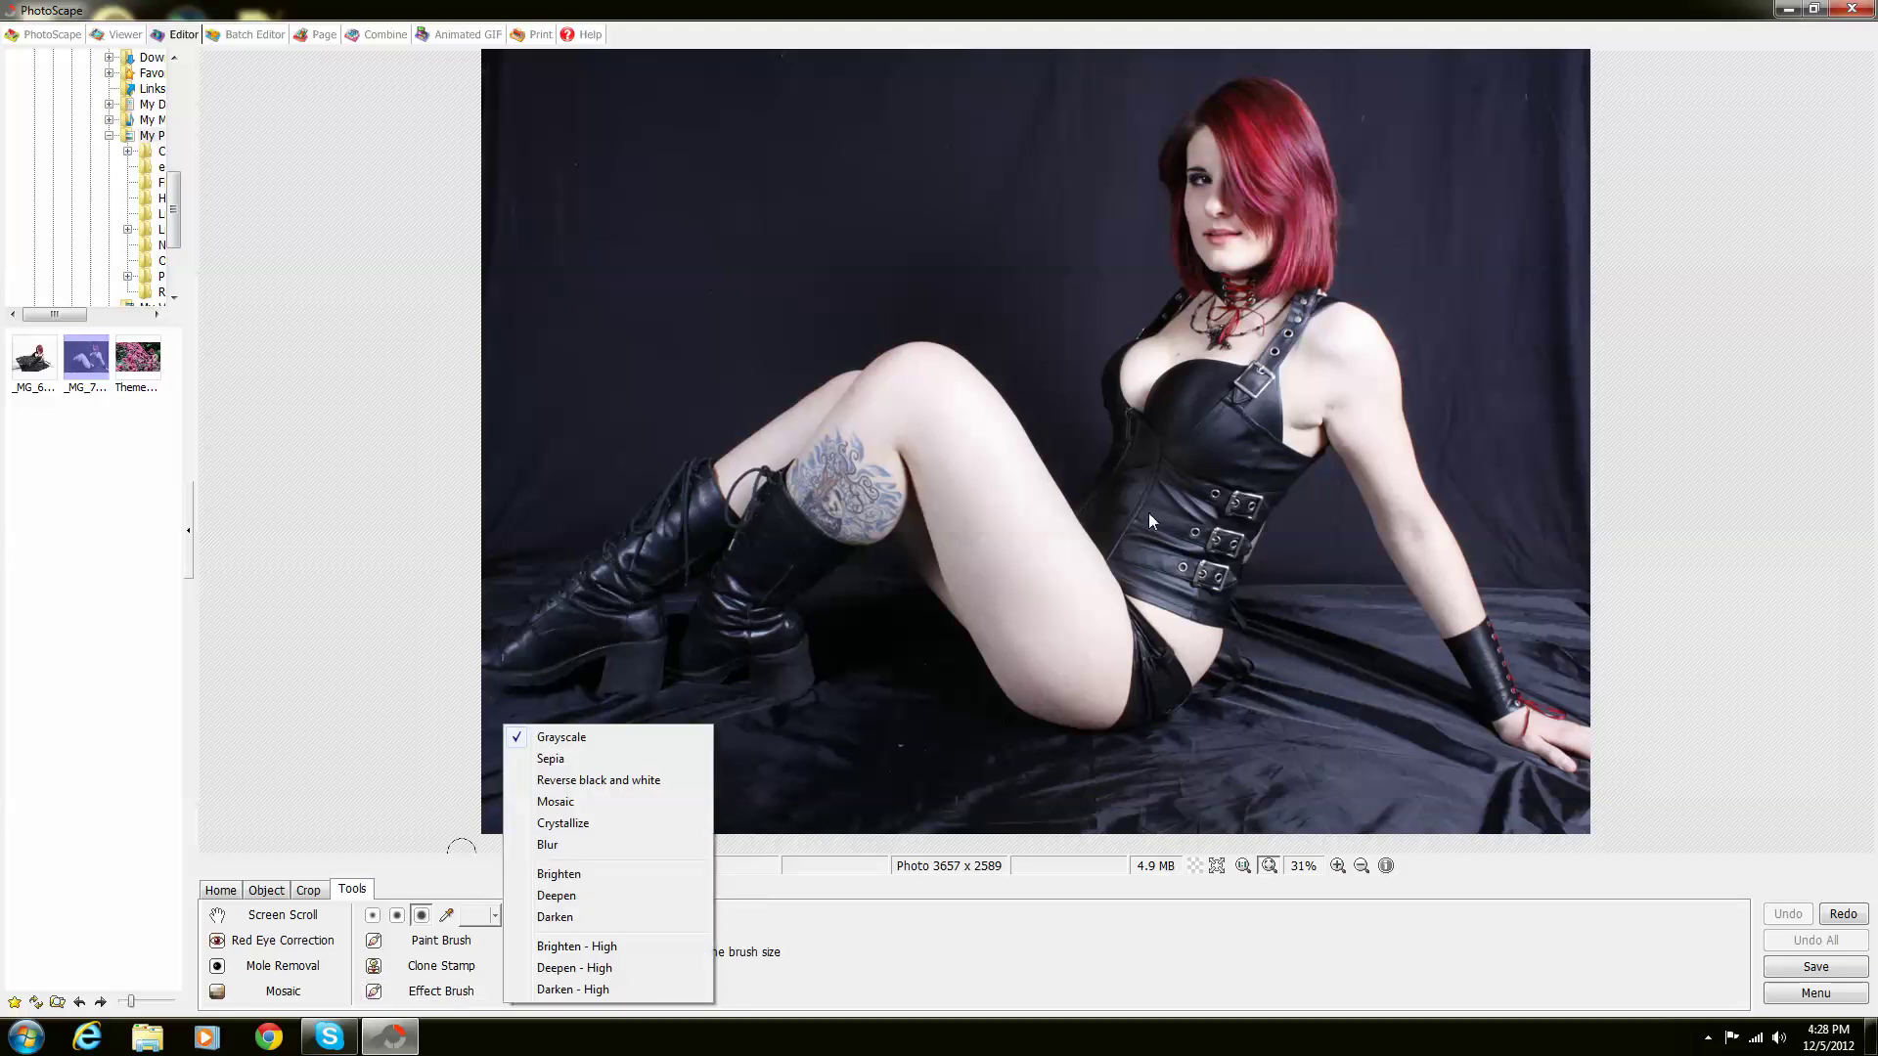
Paint grayscale over the red hair, then undo all the strokes
click(1176, 344)
click(1389, 281)
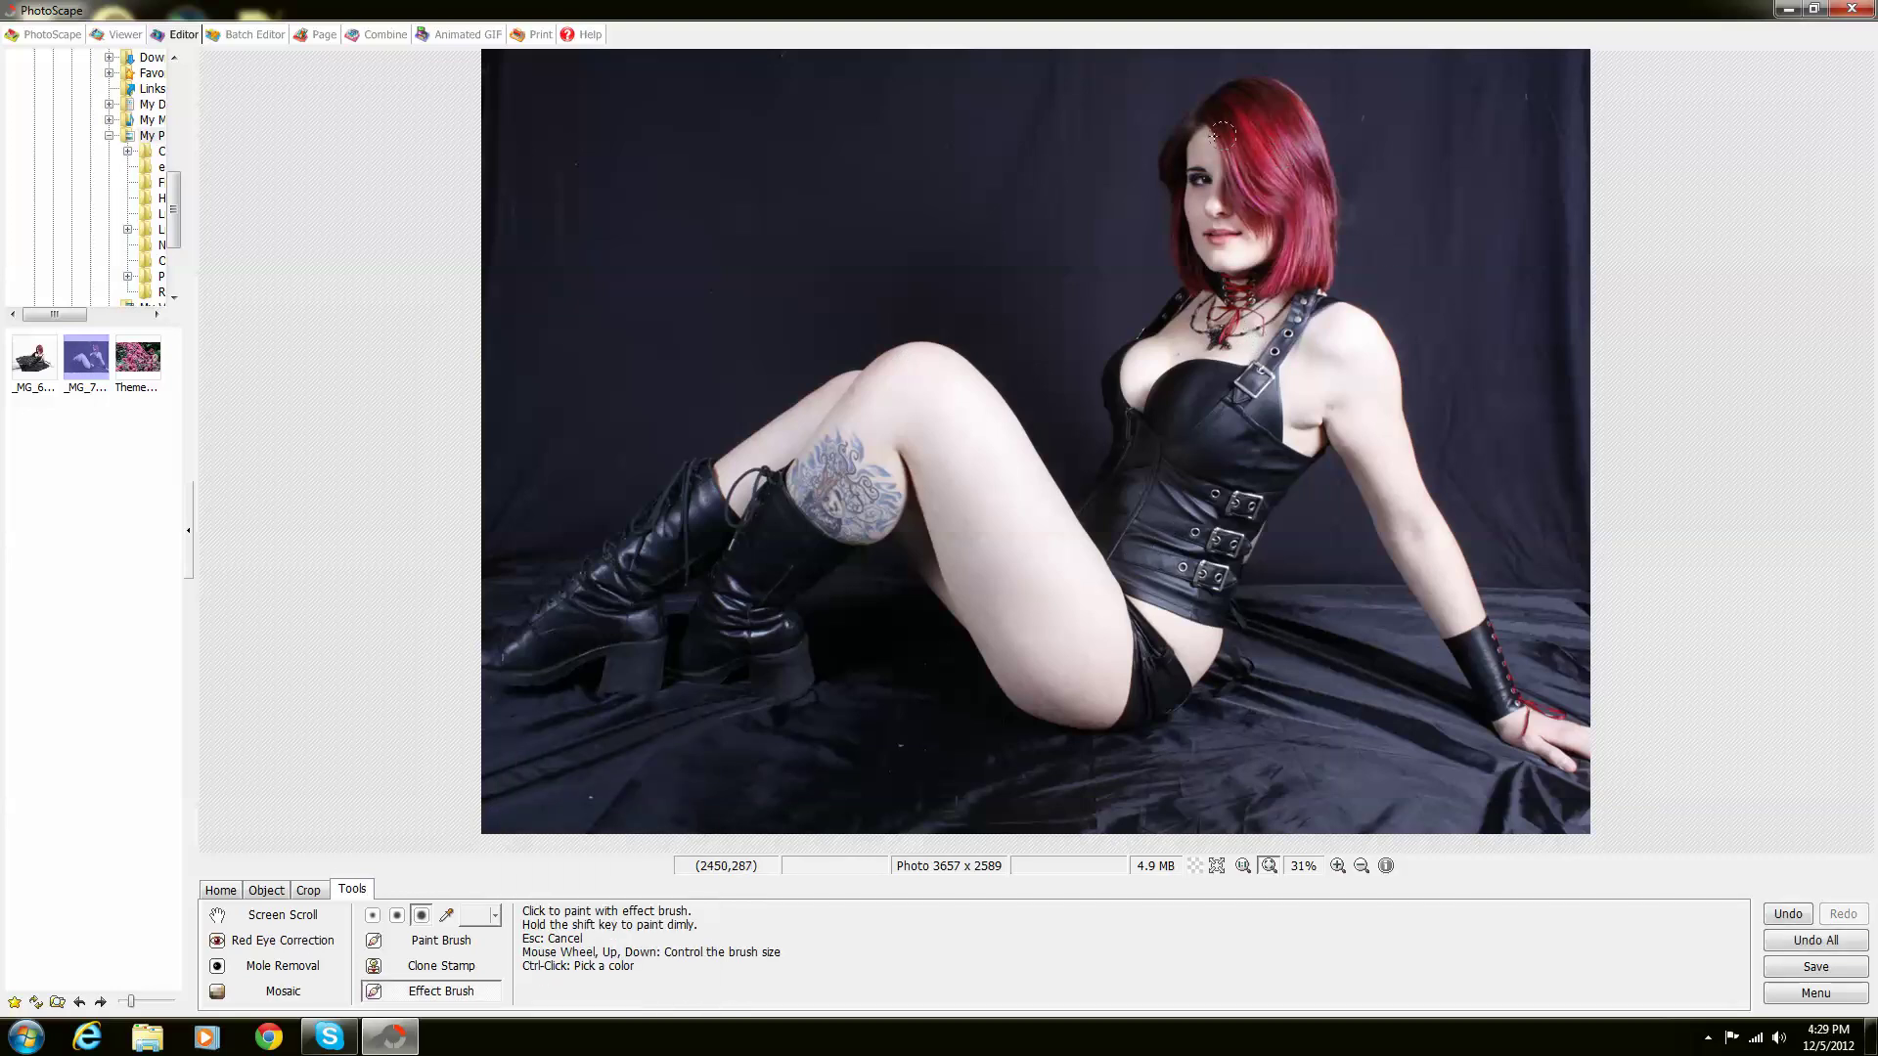
drag(1262, 126, 1256, 138)
mouse_move(1223, 124)
mouse_down()
mouse_move(1277, 103)
mouse_move(1257, 87)
mouse_move(1304, 132)
mouse_up()
click(1811, 942)
click(498, 995)
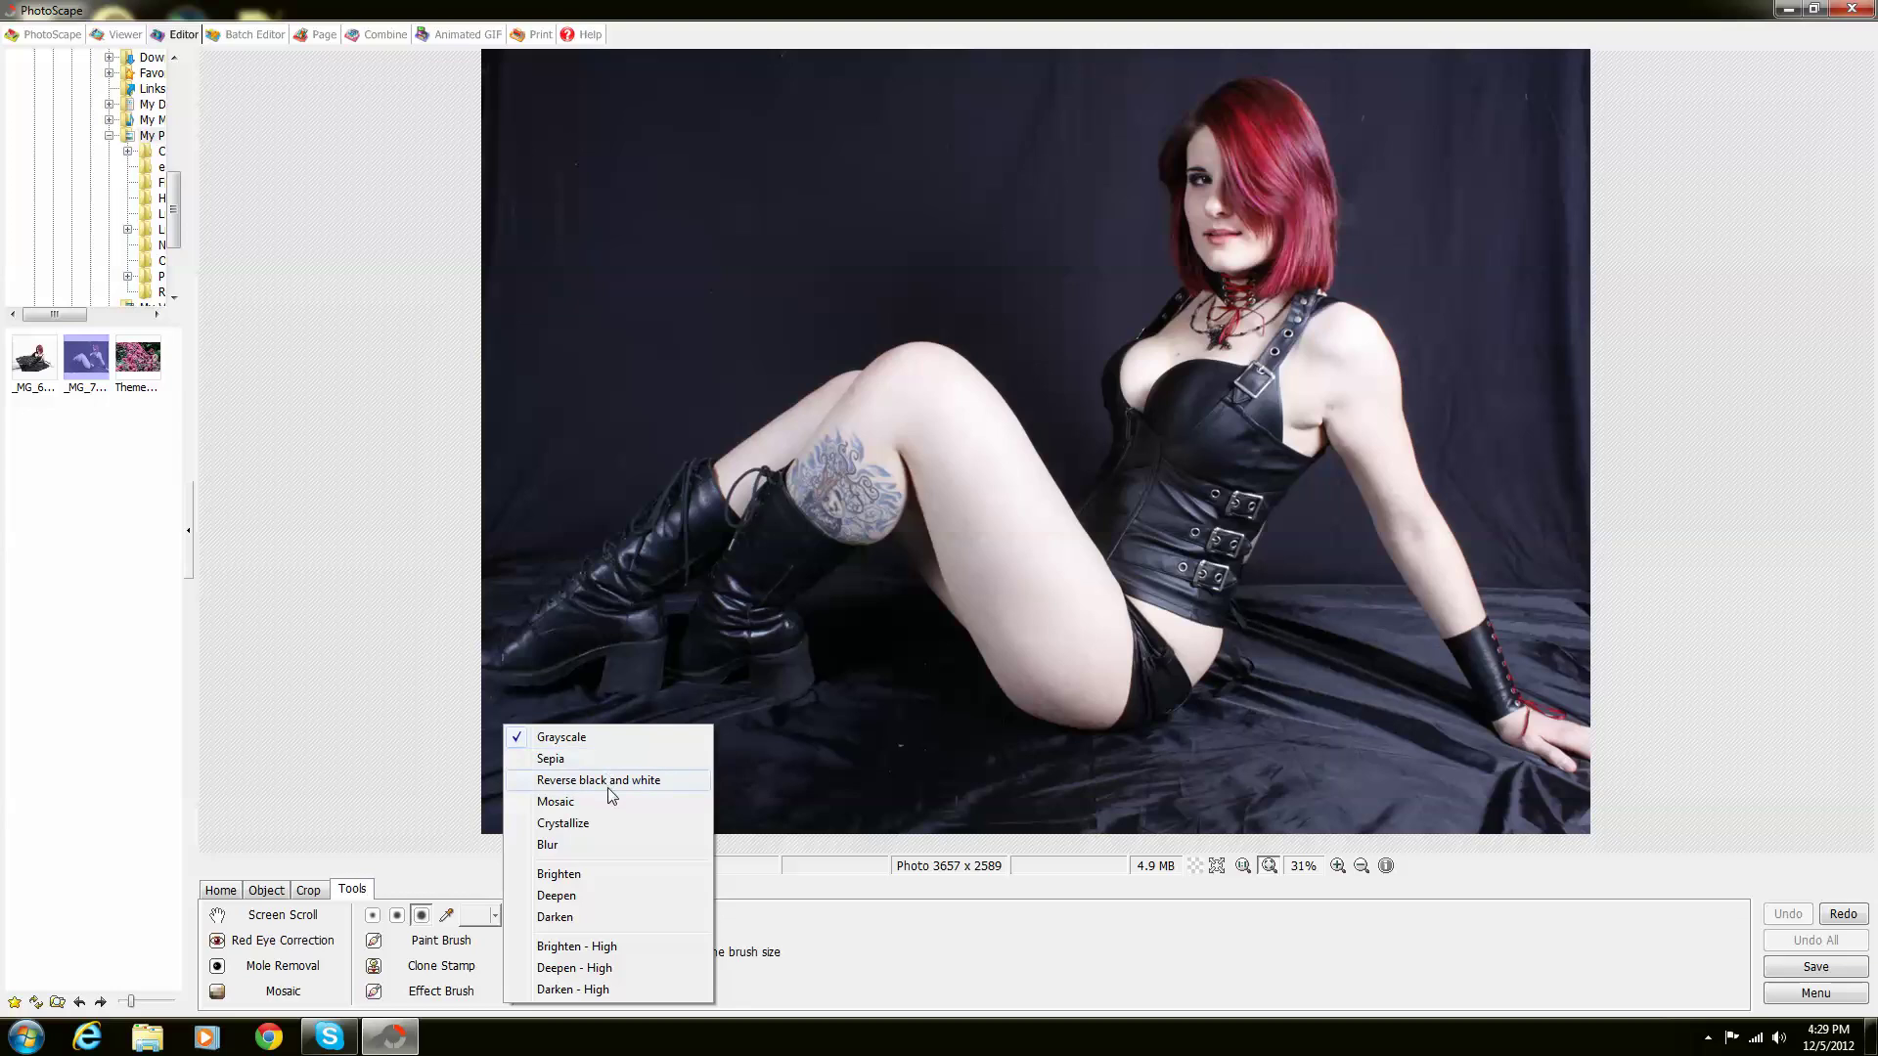
Brush Reverse black and white over the face and hair, then undo it
click(583, 780)
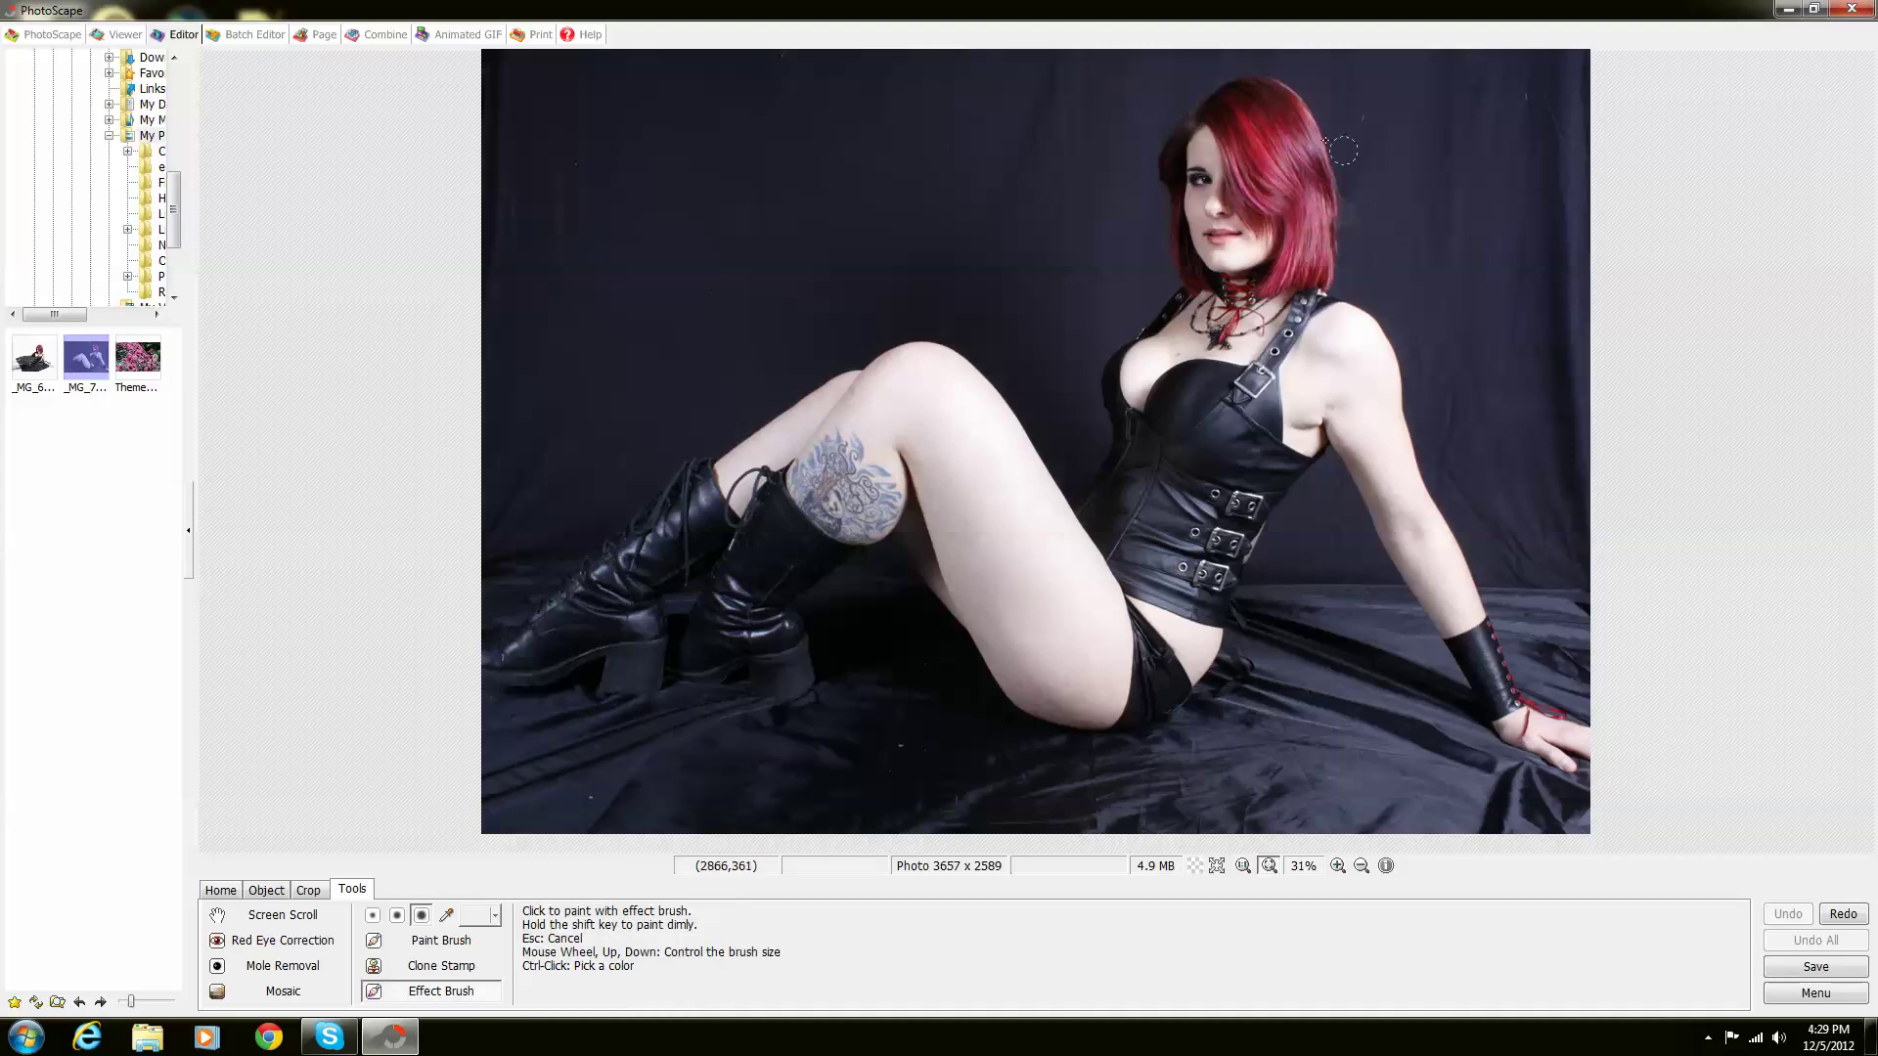
mouse_move(1251, 164)
mouse_down()
mouse_move(1218, 204)
mouse_move(1242, 172)
mouse_move(1229, 198)
mouse_move(1204, 133)
mouse_move(1170, 157)
mouse_move(1177, 226)
mouse_move(1234, 291)
mouse_move(1276, 235)
mouse_move(1193, 256)
mouse_move(1262, 254)
mouse_move(1198, 240)
mouse_move(1257, 205)
mouse_move(1203, 228)
mouse_move(1210, 155)
mouse_move(1189, 165)
mouse_move(1186, 230)
mouse_move(1209, 129)
mouse_move(1282, 93)
mouse_move(1226, 145)
mouse_move(1301, 127)
mouse_move(1271, 161)
mouse_move(1291, 259)
mouse_move(1326, 293)
mouse_move(1189, 274)
mouse_up()
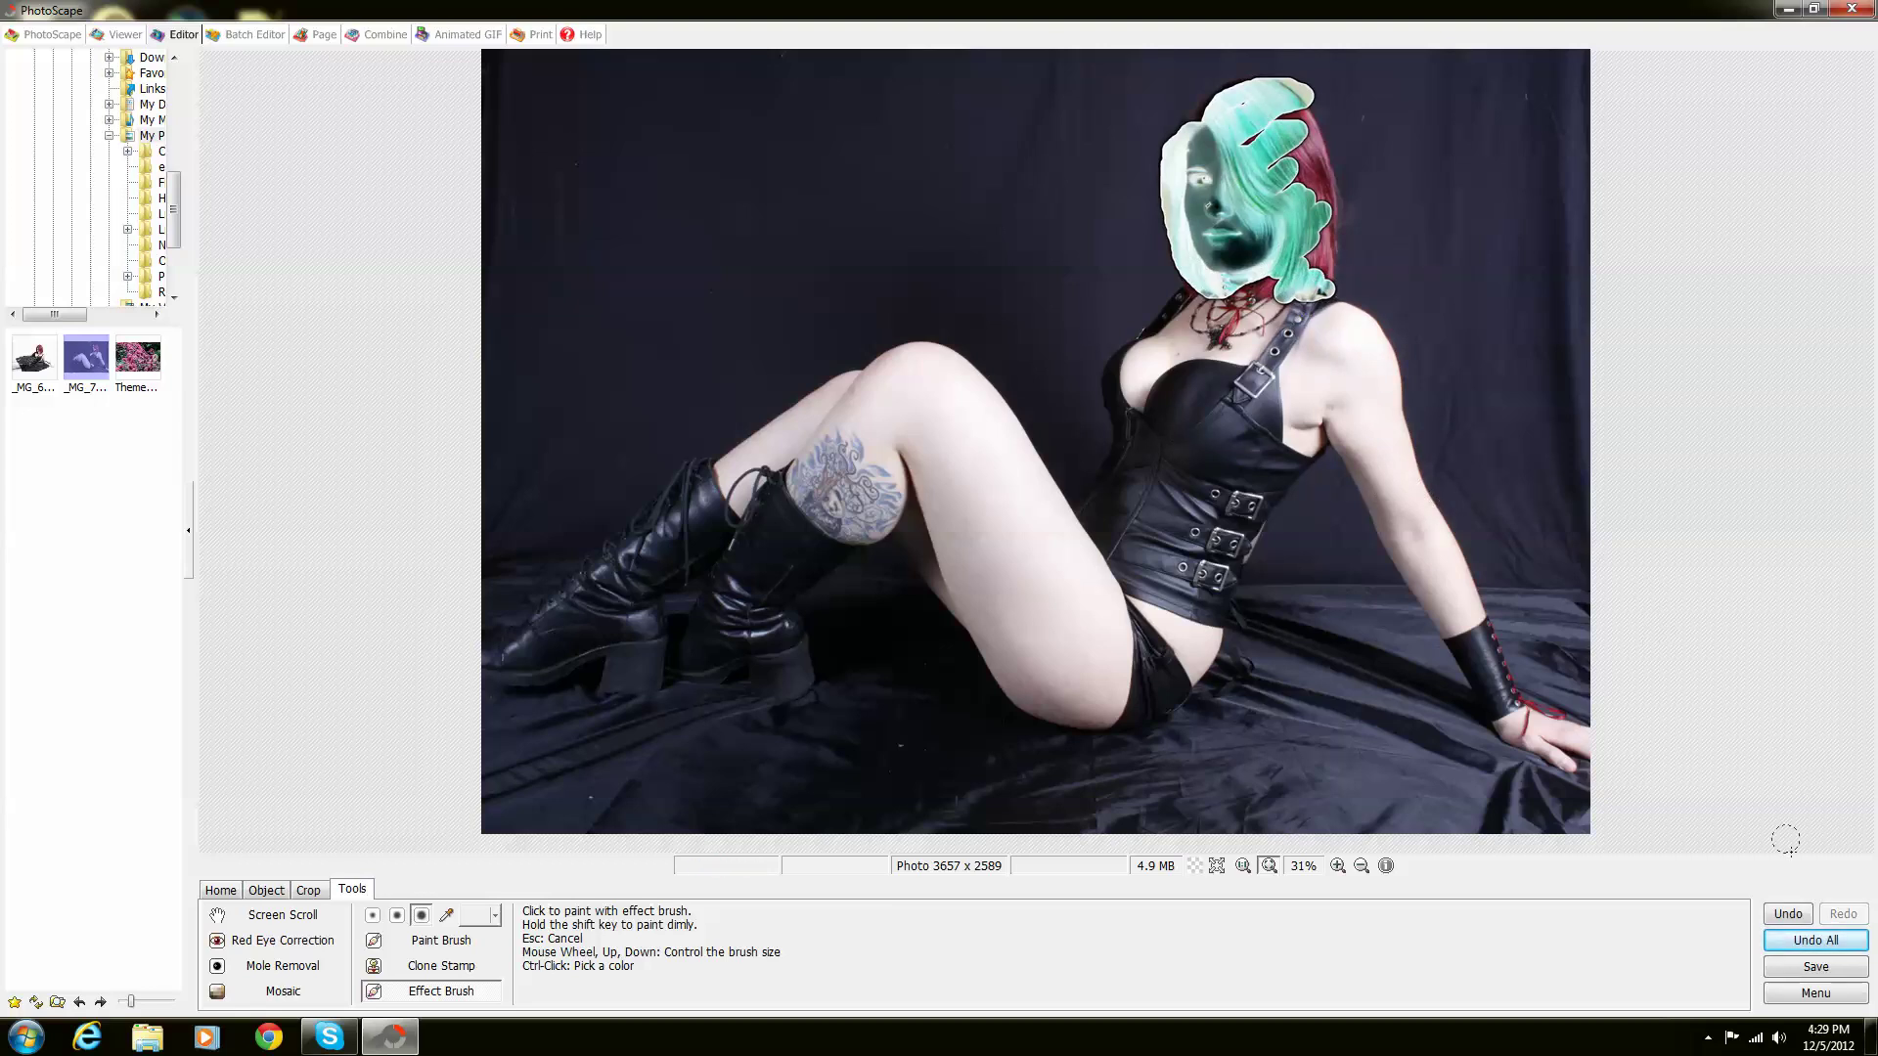
click(1804, 913)
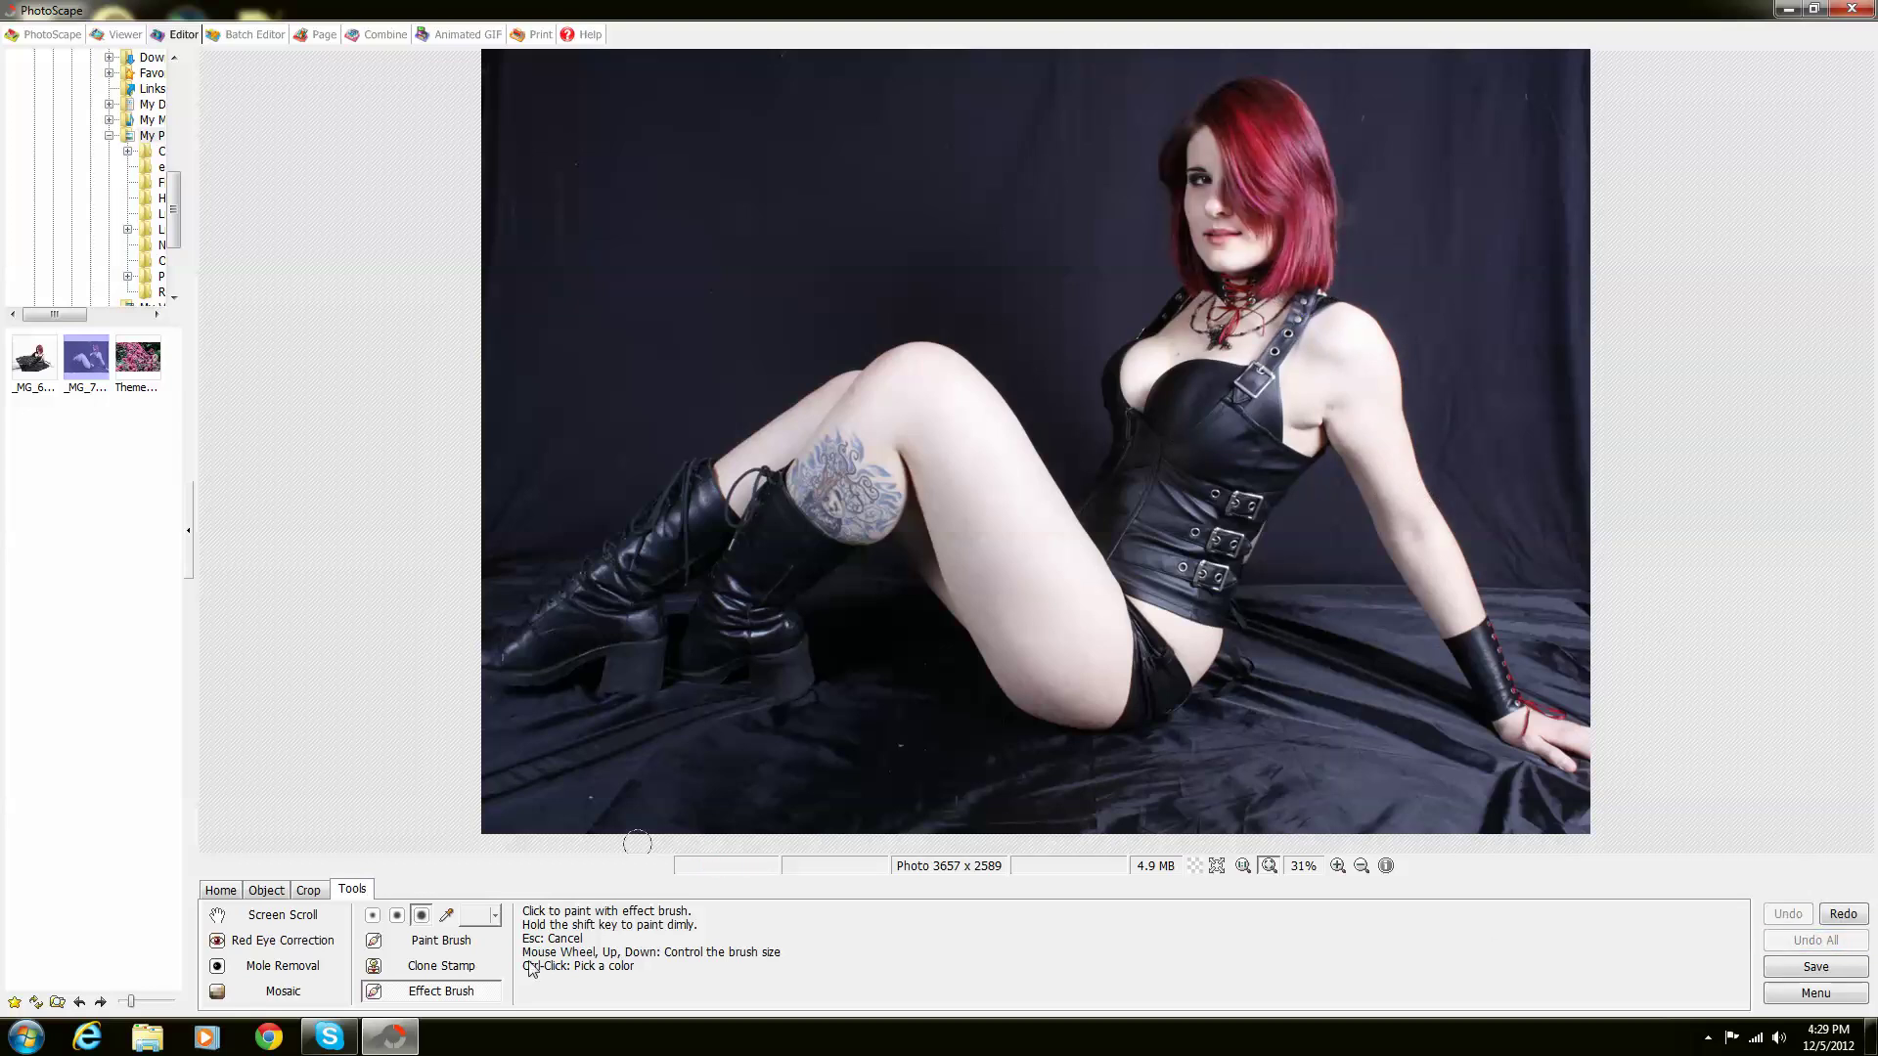
Brush Darken - High along the top, left and right edges of the hair, then undo all
click(473, 993)
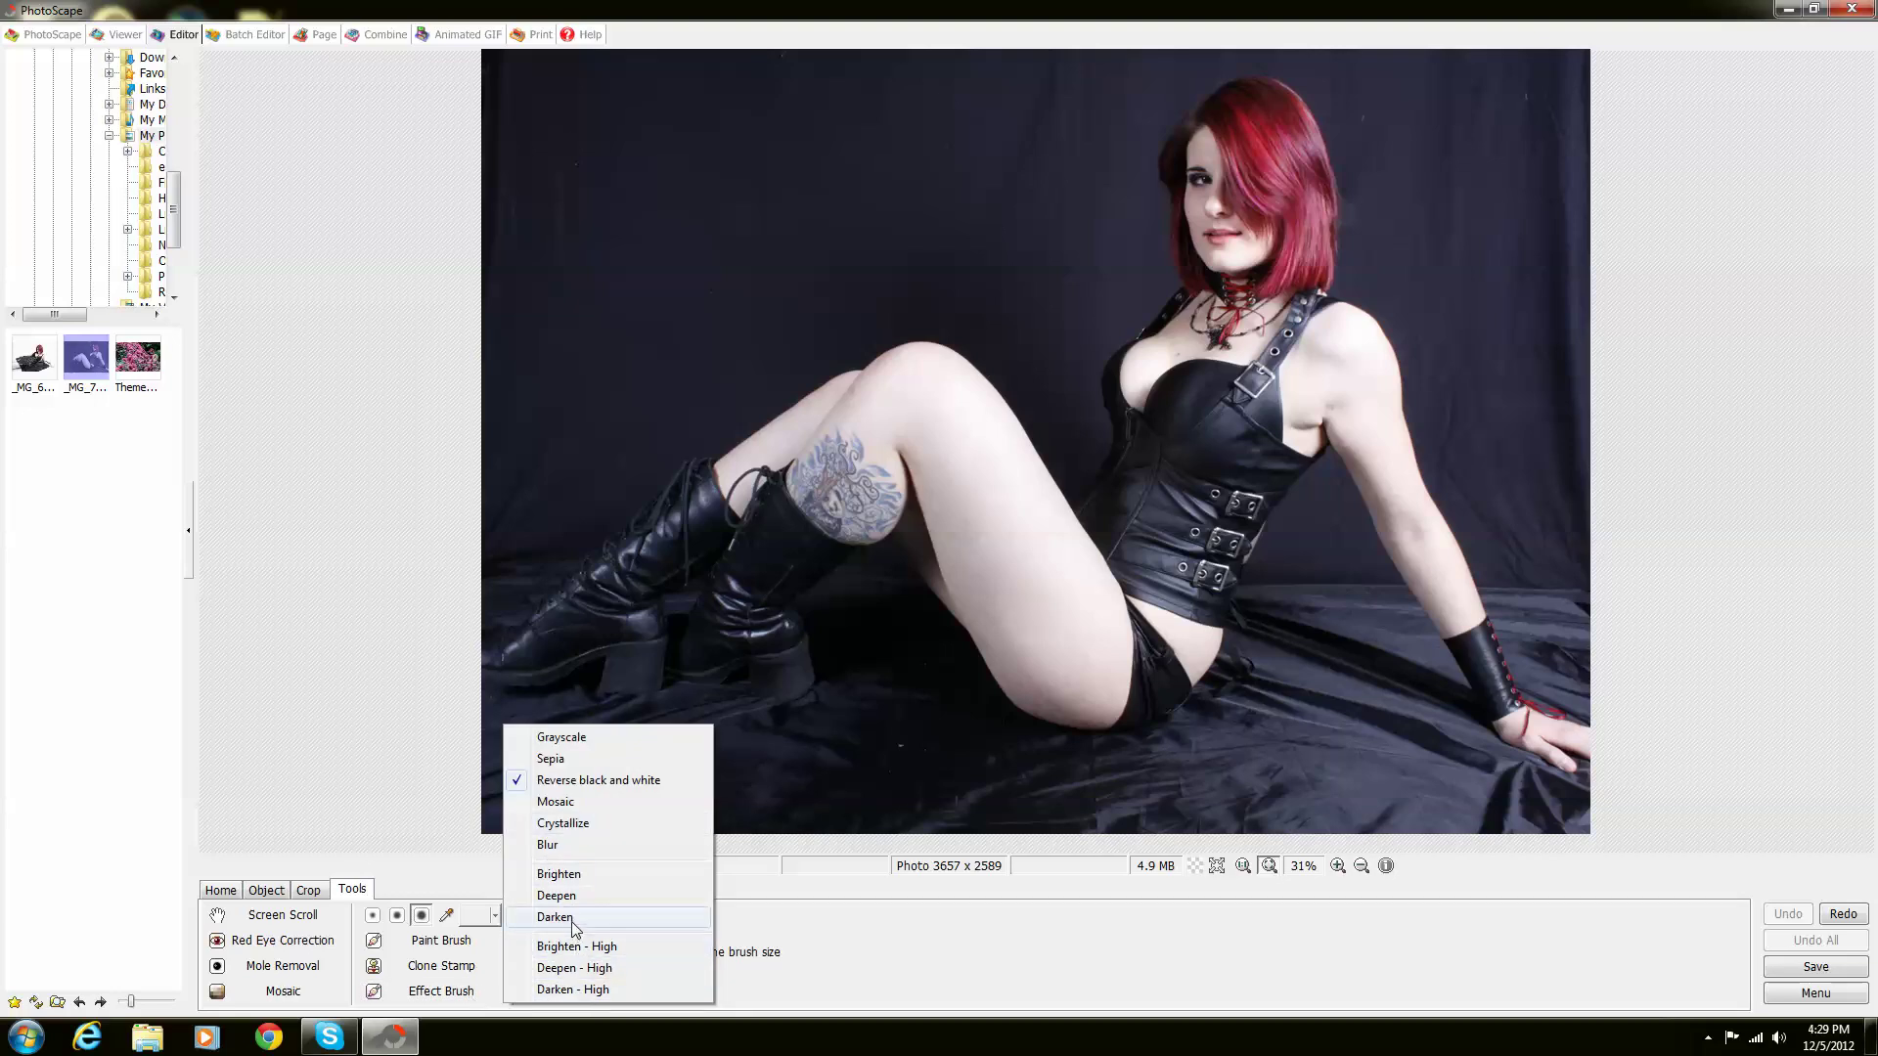
click(577, 990)
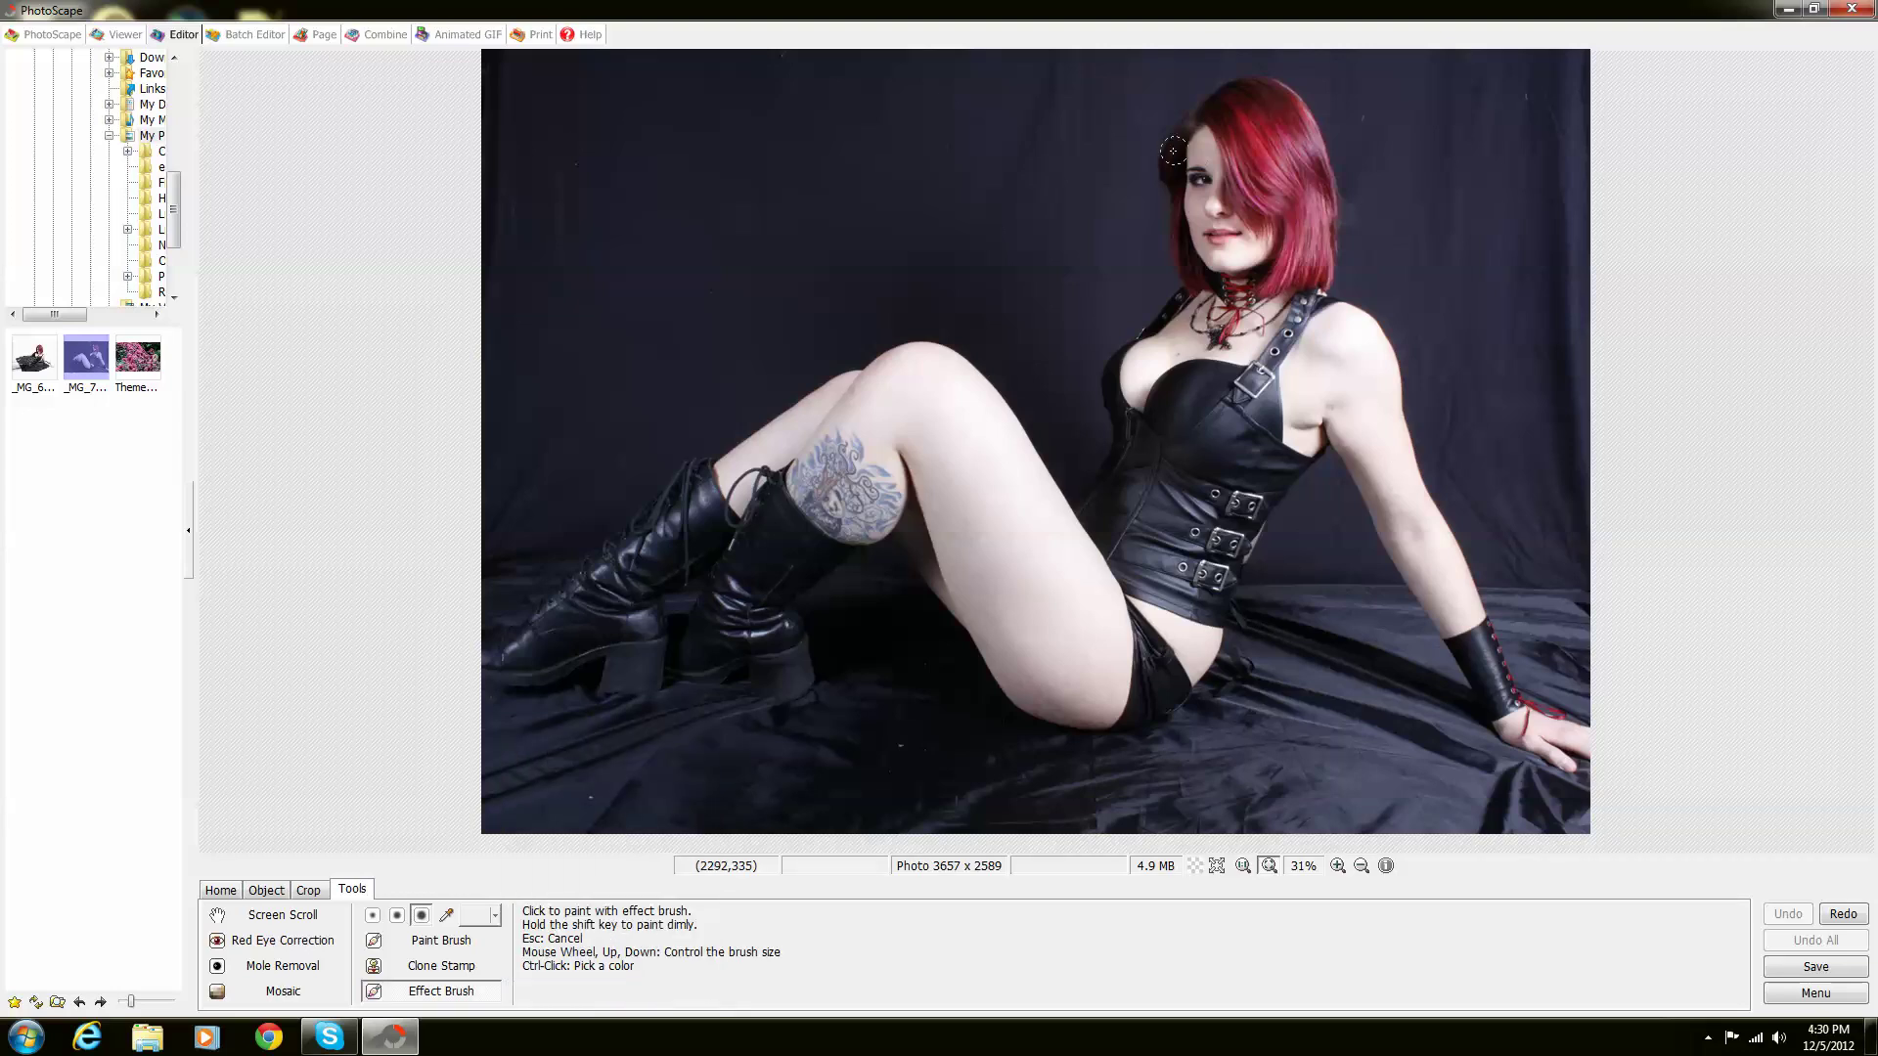
mouse_move(1173, 151)
mouse_down()
mouse_move(1154, 156)
mouse_move(1281, 99)
mouse_move(1194, 120)
mouse_move(1261, 186)
mouse_move(1240, 242)
mouse_move(1266, 288)
mouse_move(1212, 253)
mouse_move(1291, 238)
mouse_move(1198, 247)
mouse_move(1233, 175)
mouse_move(1186, 195)
mouse_move(1188, 238)
mouse_up()
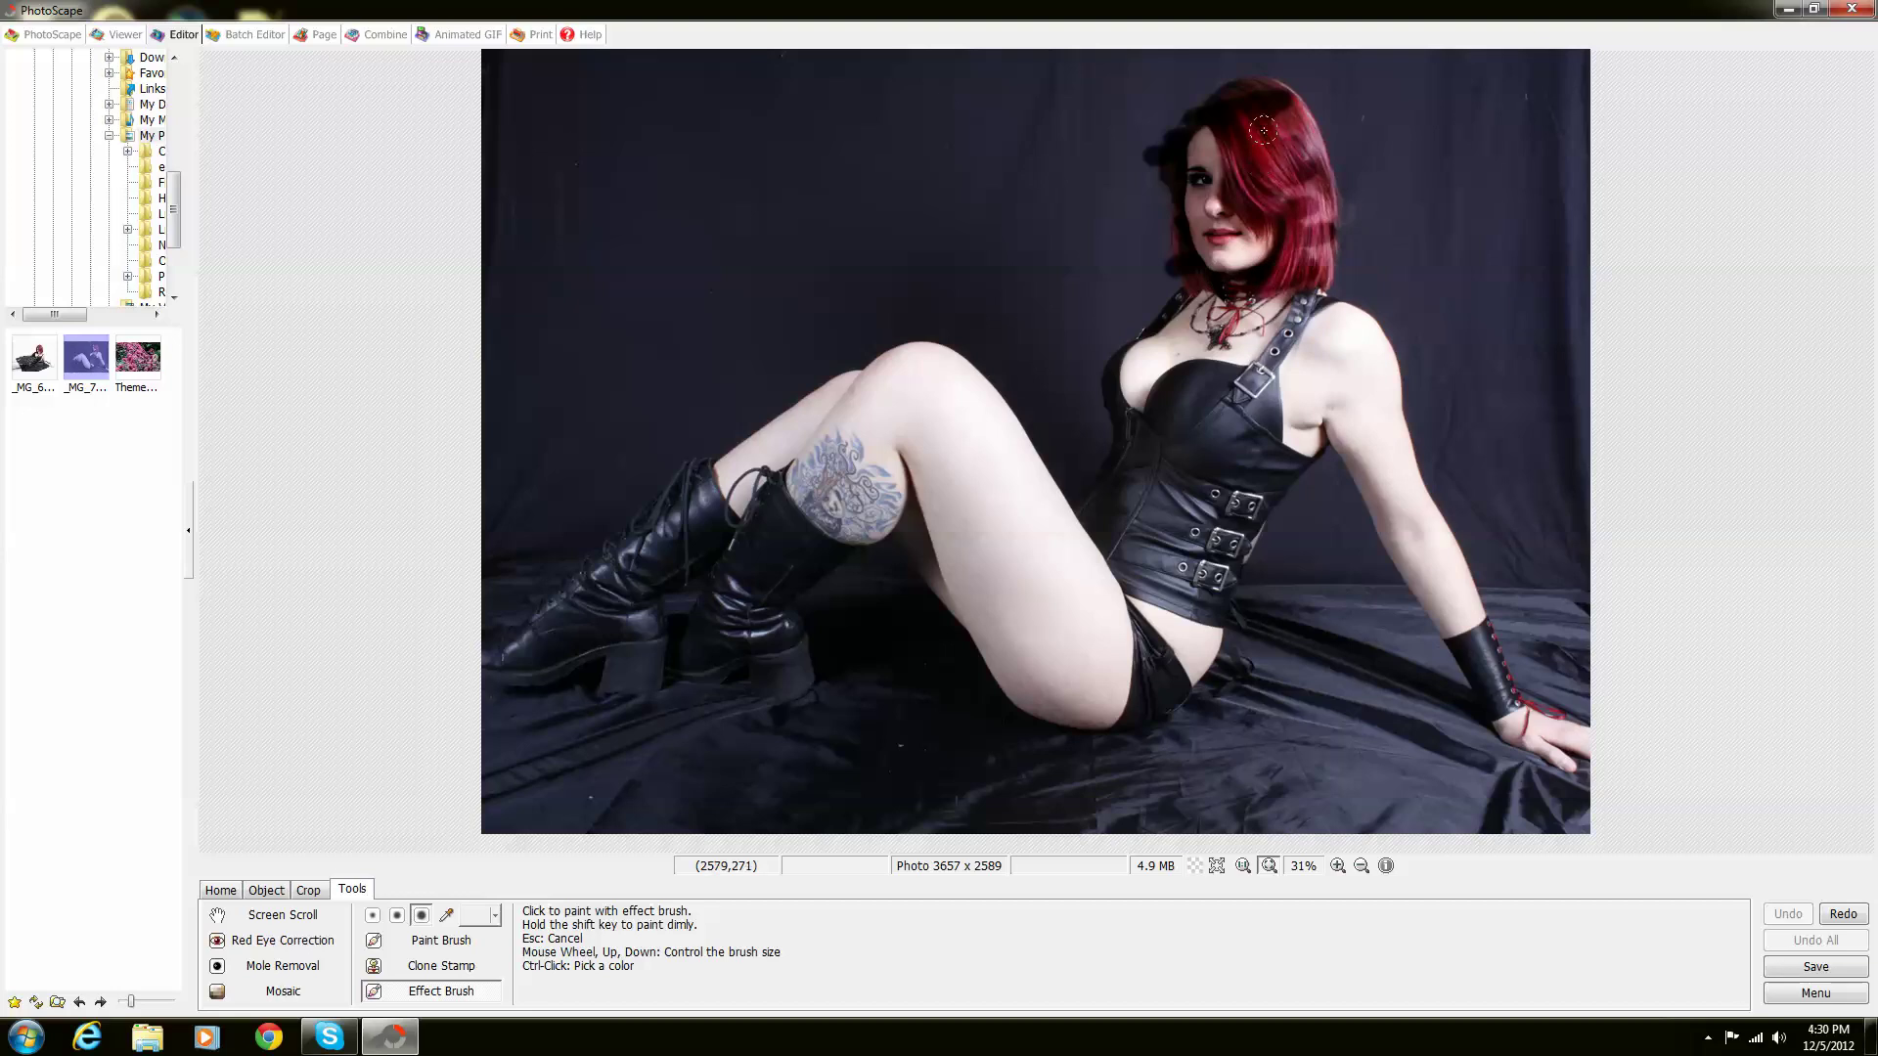
drag(1263, 130, 1293, 129)
mouse_move(1276, 127)
mouse_down()
mouse_move(1304, 99)
mouse_move(1248, 88)
mouse_move(1185, 120)
mouse_move(1184, 259)
mouse_up()
mouse_move(1315, 220)
mouse_down()
mouse_move(1311, 116)
mouse_move(1331, 238)
mouse_move(1300, 267)
mouse_move(1311, 171)
mouse_move(1275, 201)
mouse_move(1301, 119)
mouse_move(1234, 86)
mouse_move(1297, 94)
mouse_move(1337, 276)
mouse_move(1327, 290)
mouse_move(1293, 131)
mouse_move(1325, 172)
mouse_move(1318, 281)
mouse_move(1245, 293)
mouse_move(1323, 285)
mouse_move(1181, 321)
mouse_move(1227, 271)
mouse_move(1183, 283)
mouse_move(1205, 305)
mouse_move(1178, 311)
mouse_move(1317, 309)
mouse_move(1349, 330)
mouse_move(1375, 358)
mouse_move(1336, 389)
mouse_move(1367, 425)
mouse_move(1350, 442)
mouse_move(1289, 383)
mouse_move(1300, 350)
mouse_move(1260, 367)
mouse_move(1286, 389)
mouse_move(1291, 450)
mouse_move(1338, 452)
mouse_up()
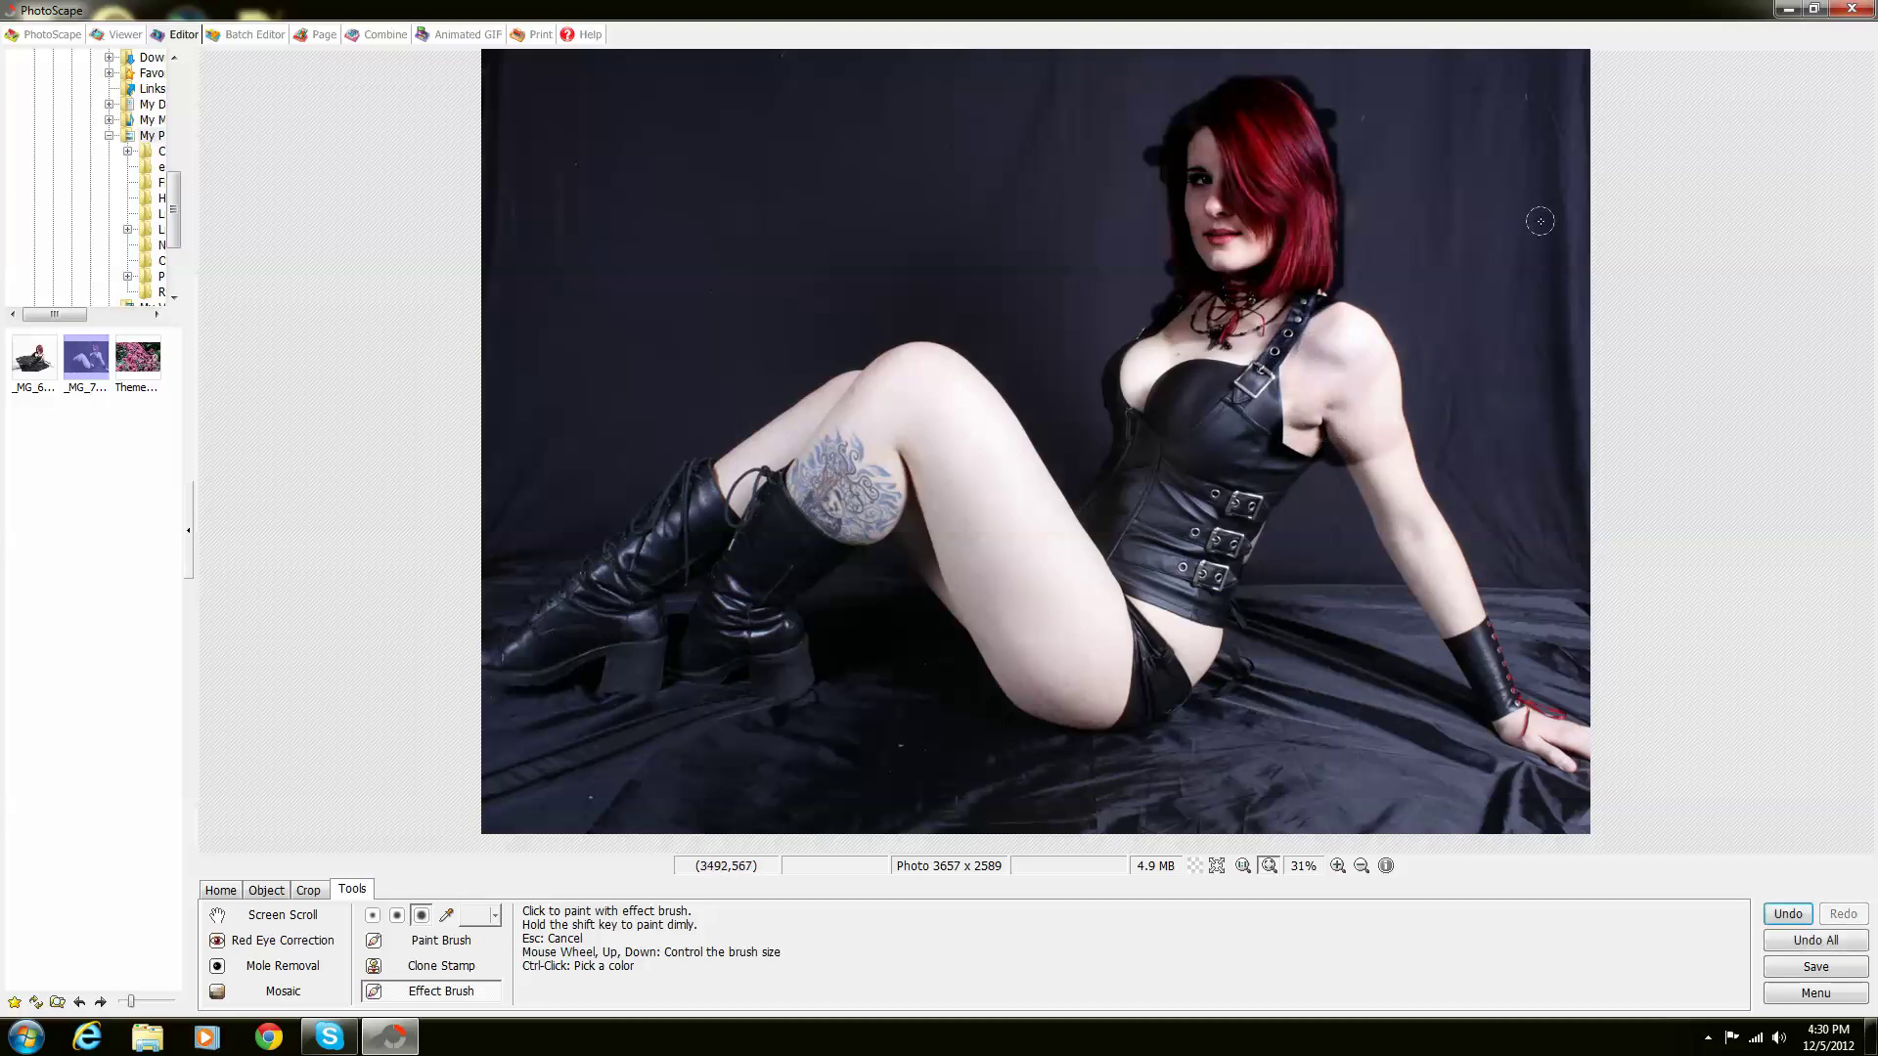
click(1799, 942)
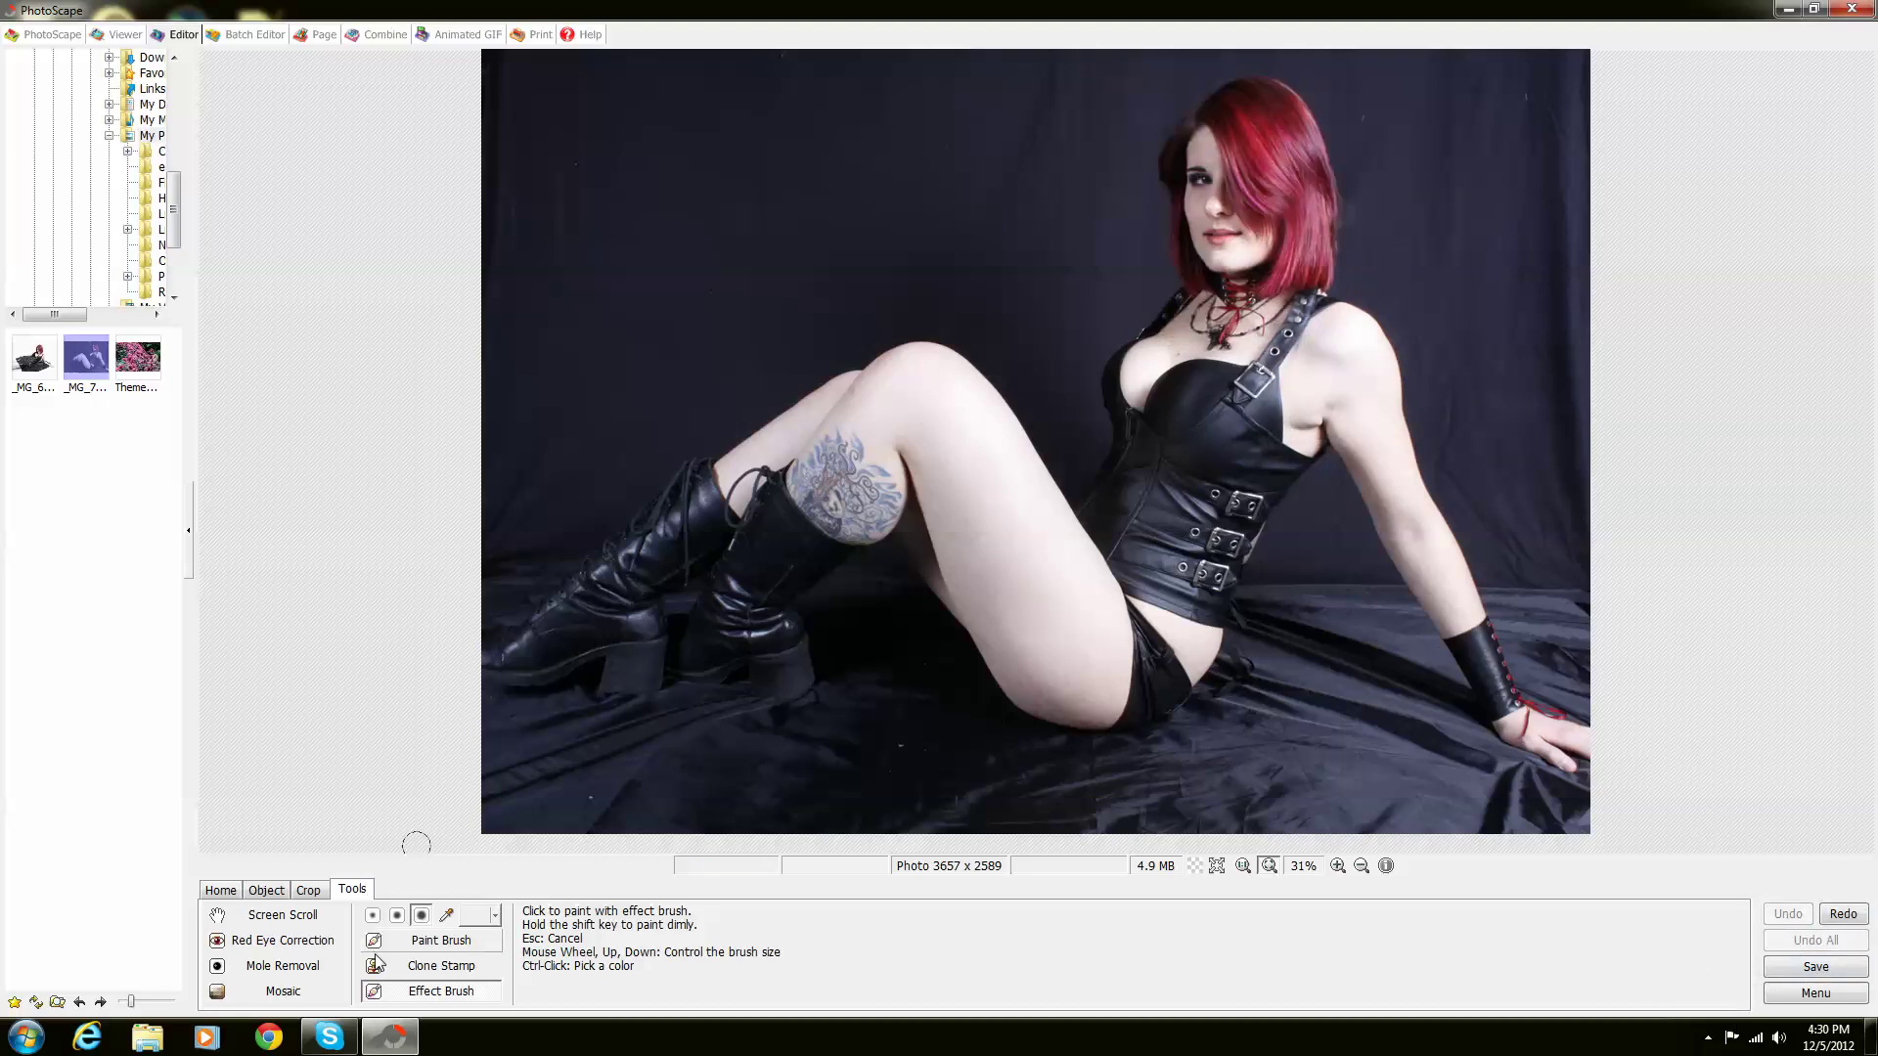
Paint a trial Blur effect-brush stroke over the arm and shoulder
click(408, 994)
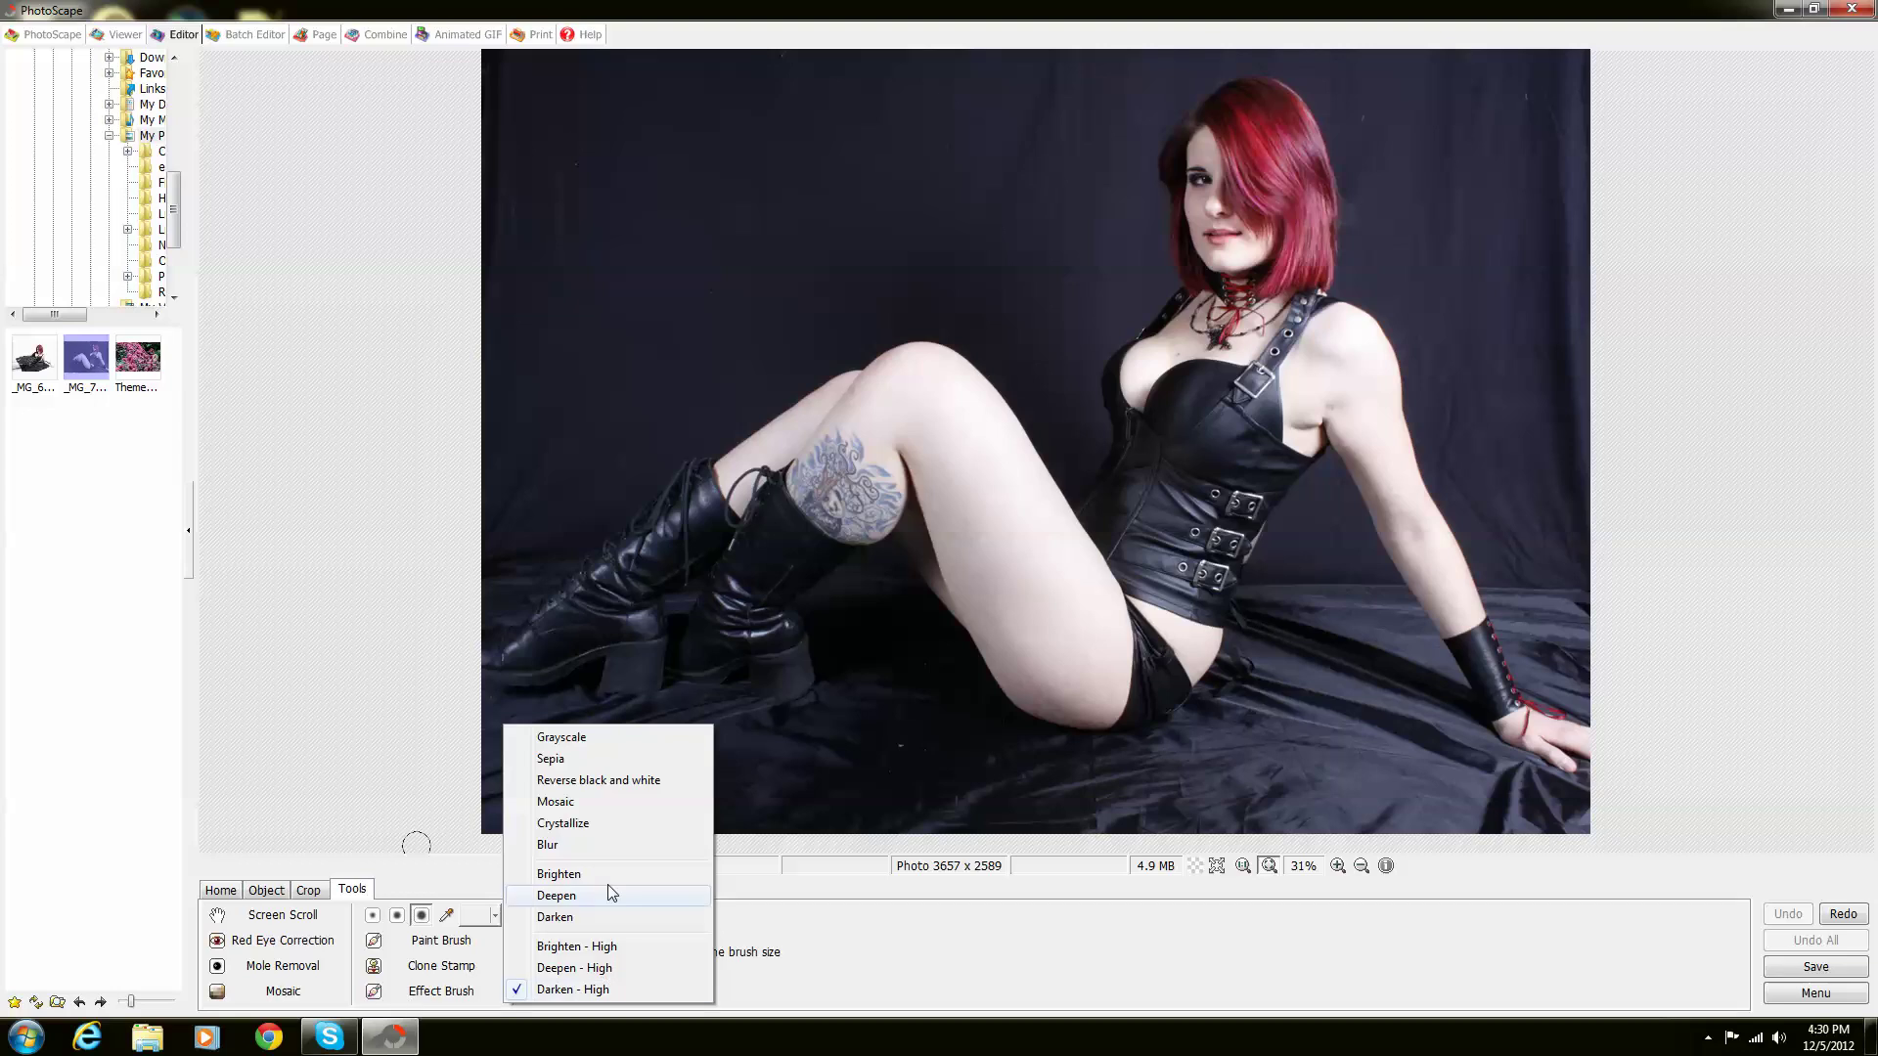
click(584, 849)
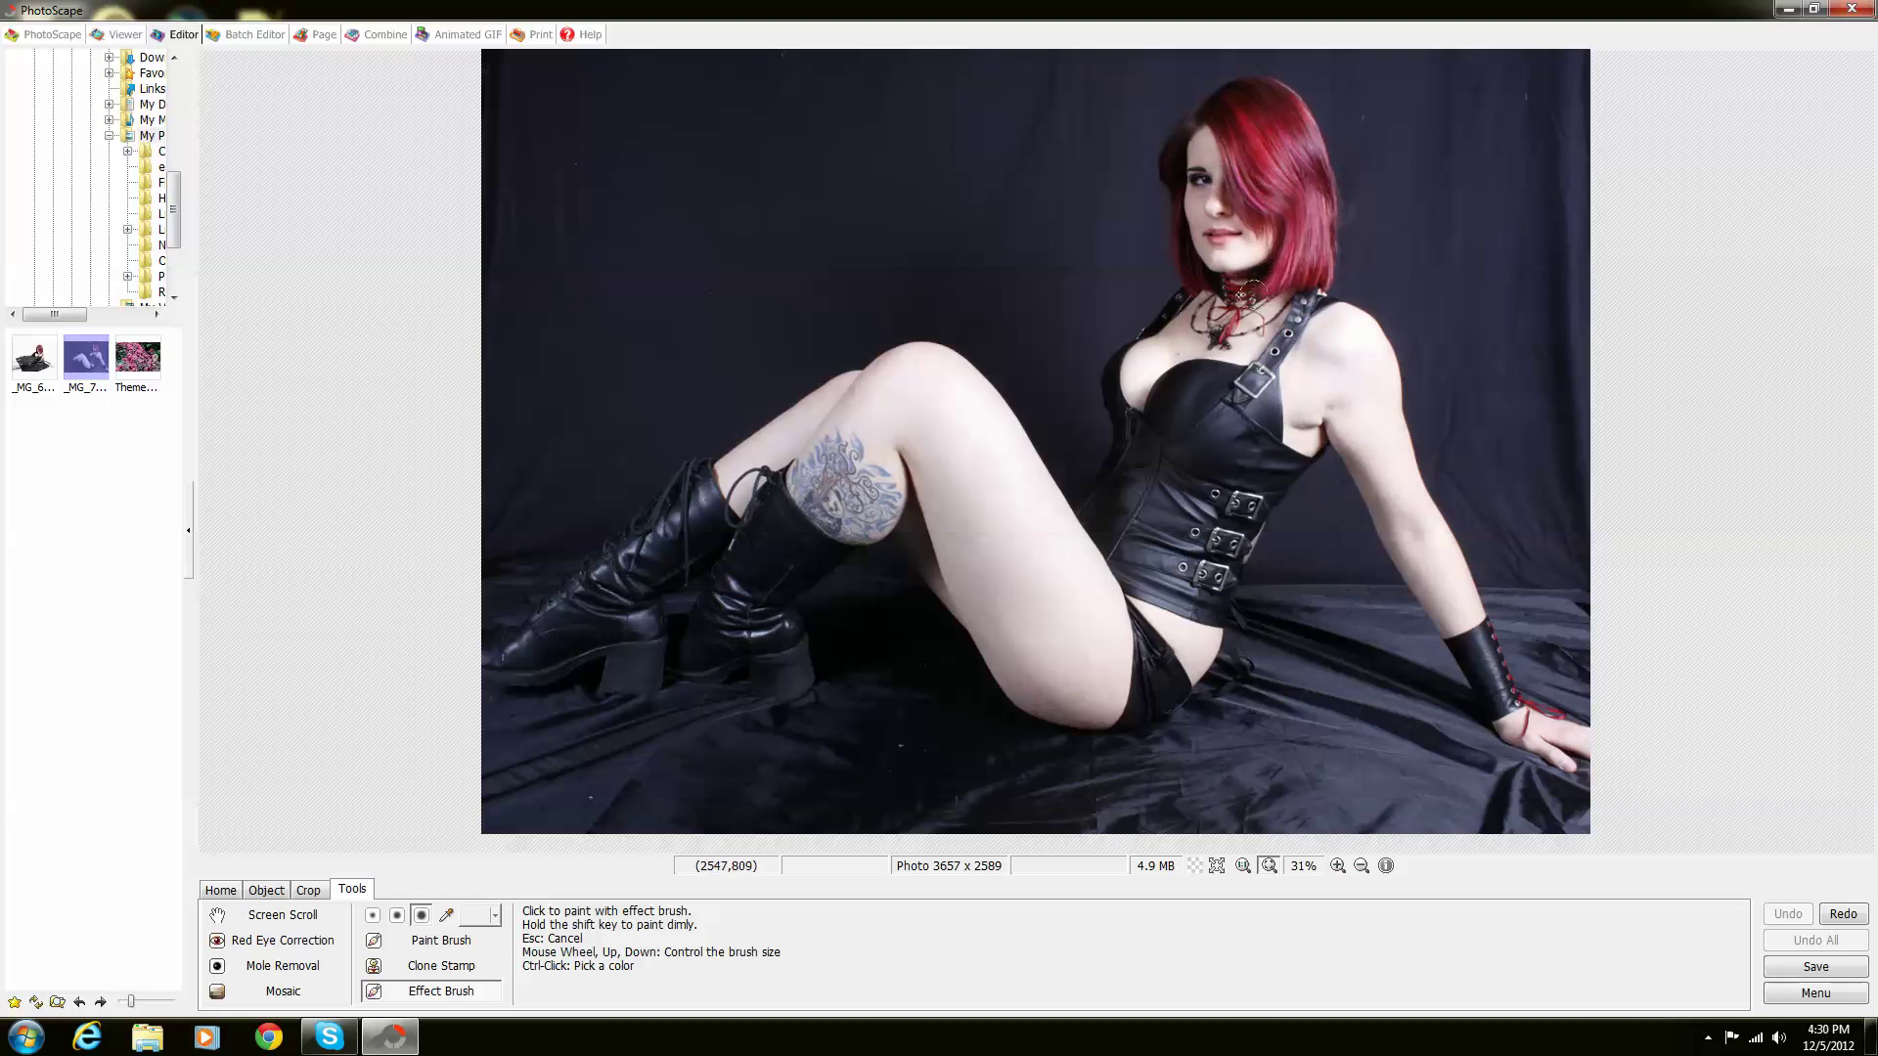
drag(1456, 590, 1350, 379)
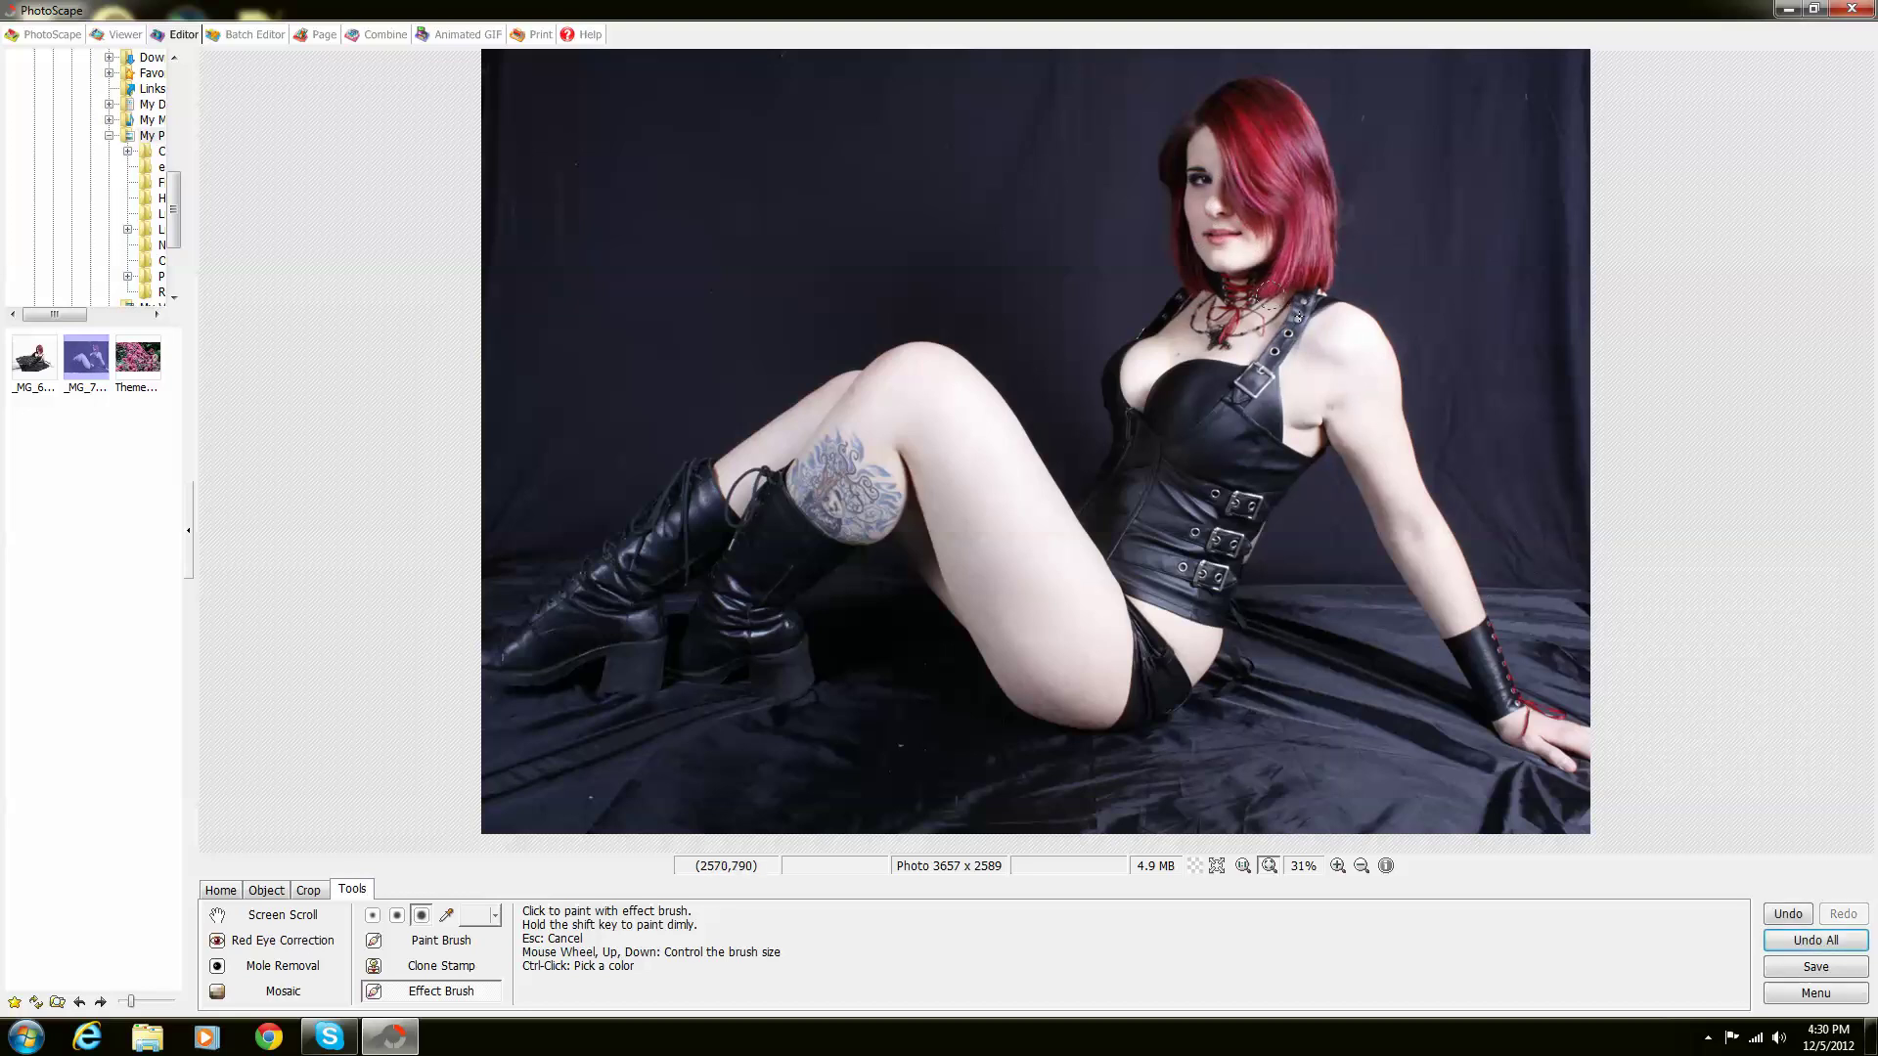
Undo the blur stroke and exit PhotoScape to the Windows desktop
click(1780, 939)
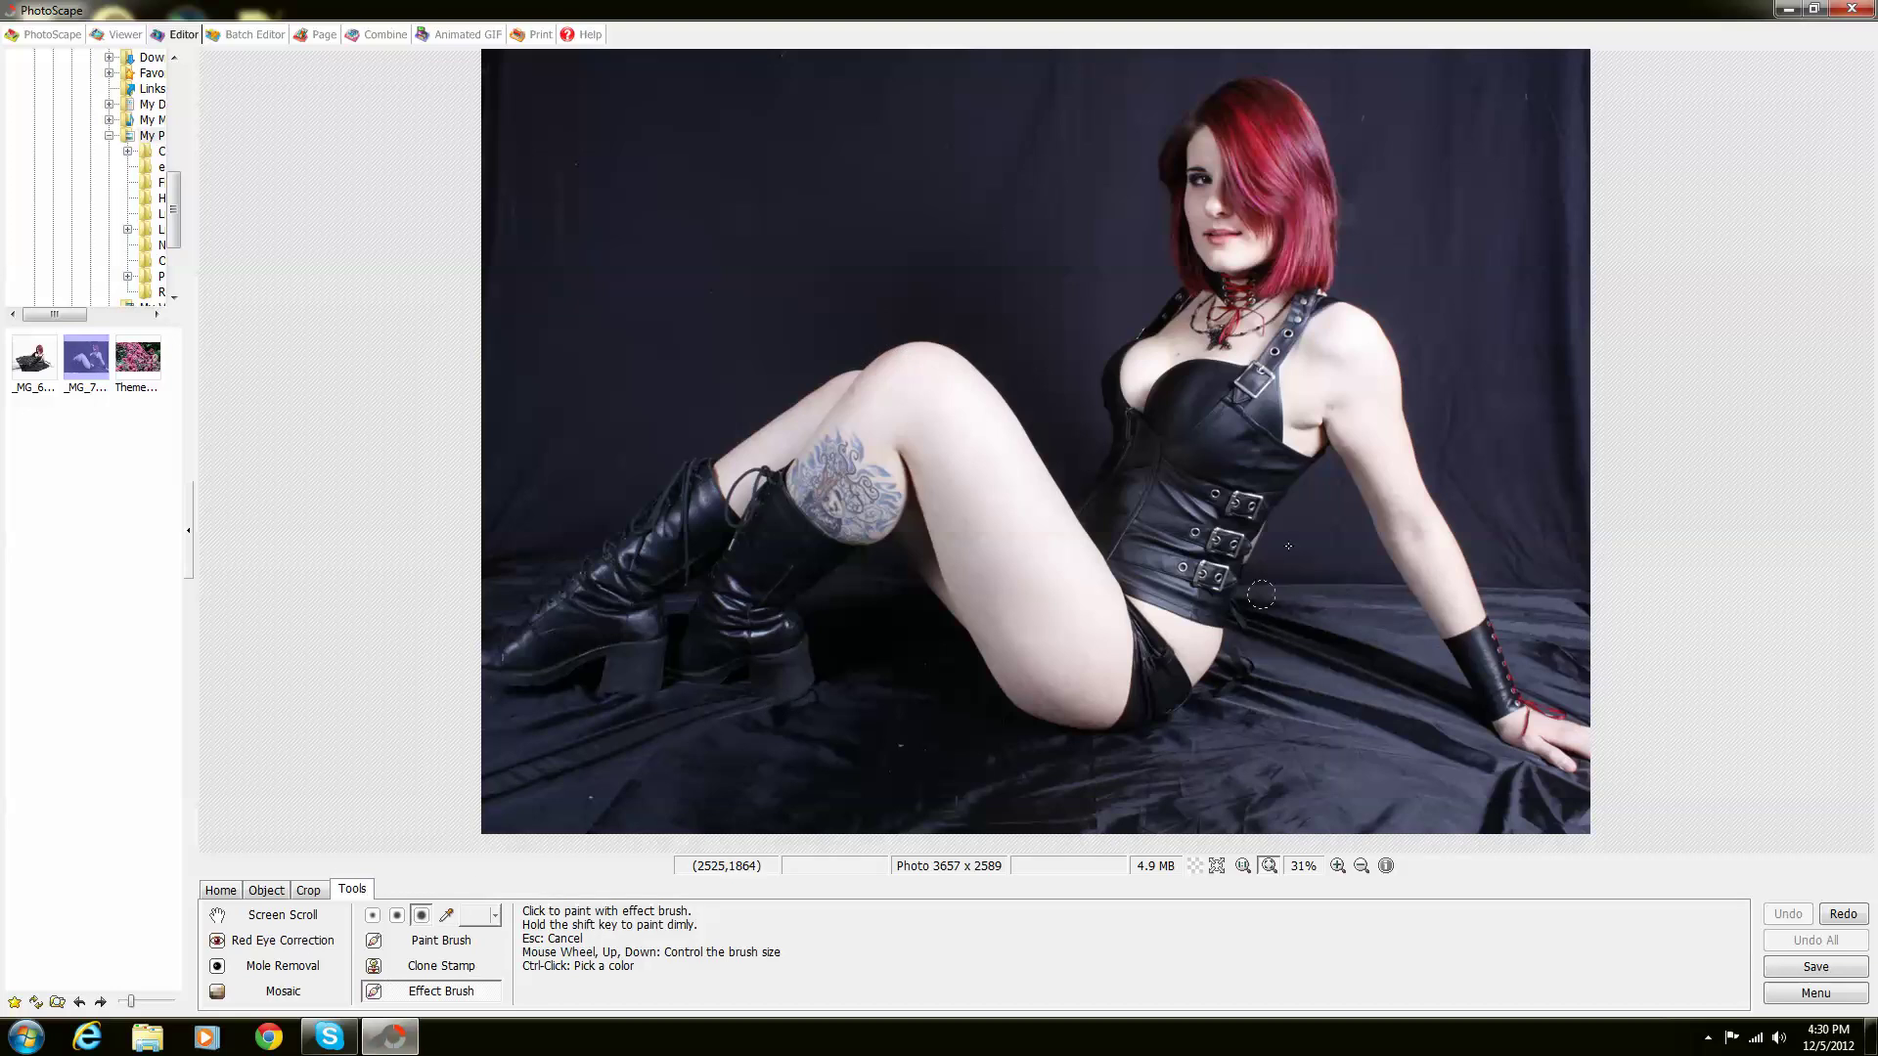
click(1851, 9)
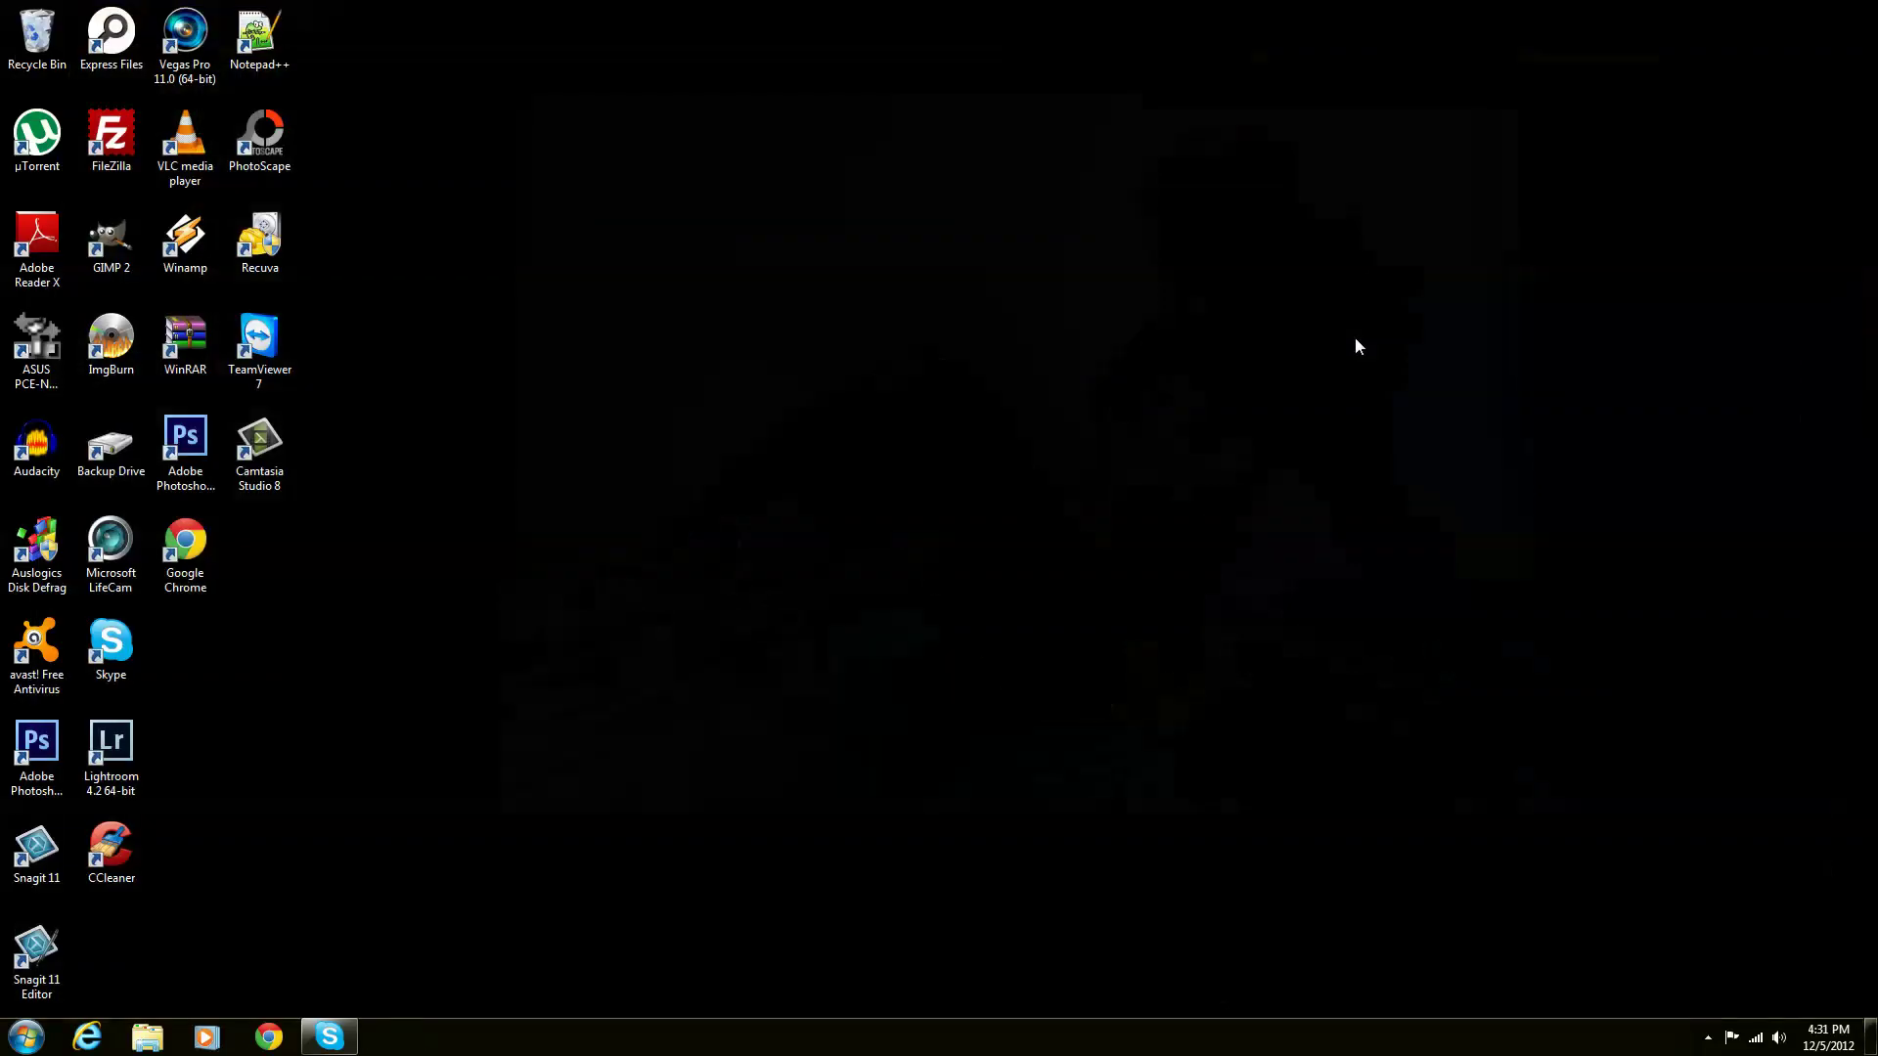